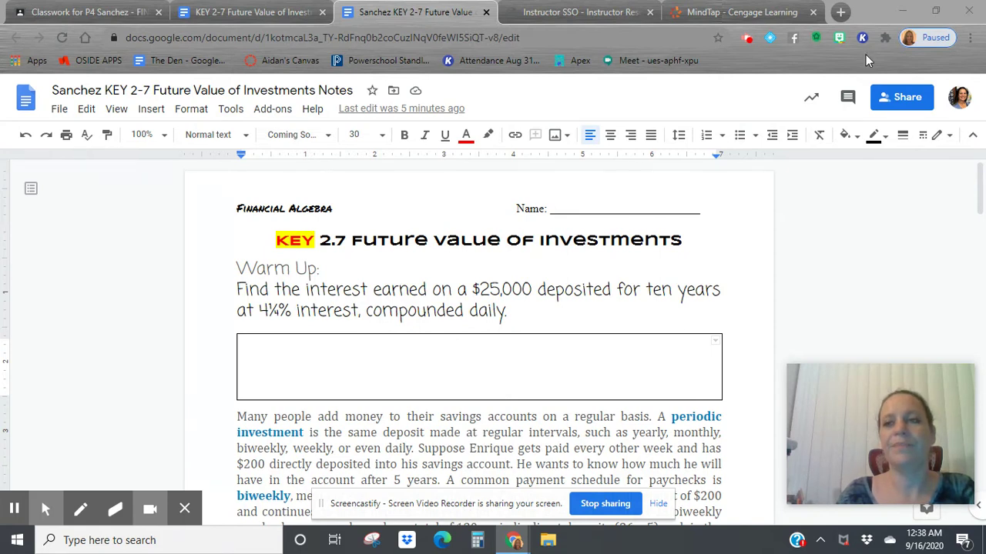
Step: Evaluate 25000(1 + .0425/365)^(365·10) in Desmos, getting 38238.8144
click(935, 12)
click(573, 275)
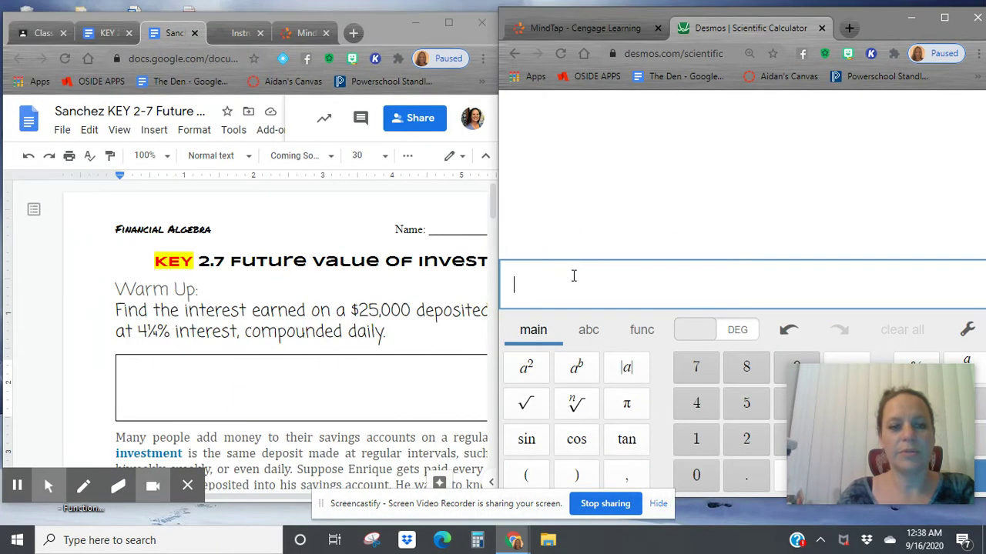
text(2500)
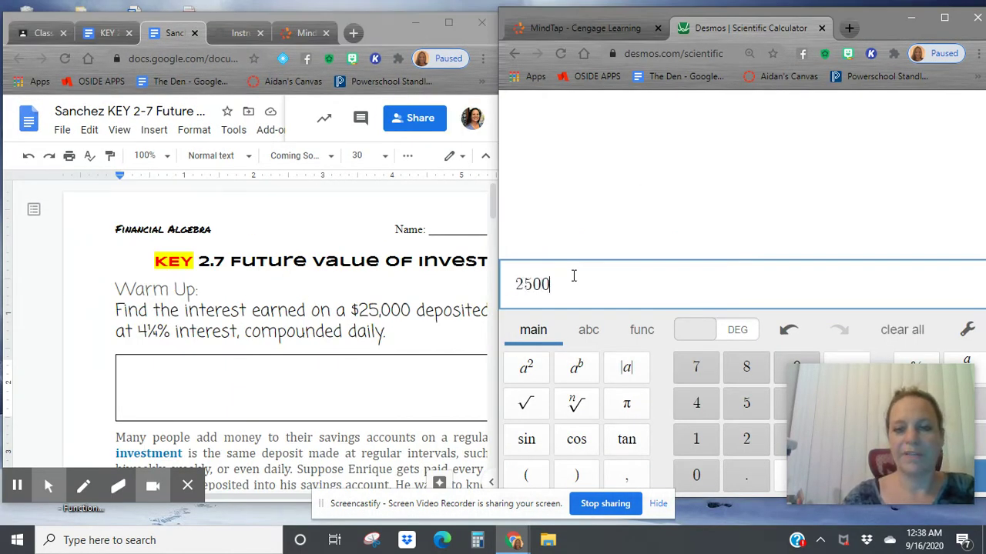
text(0(1+)
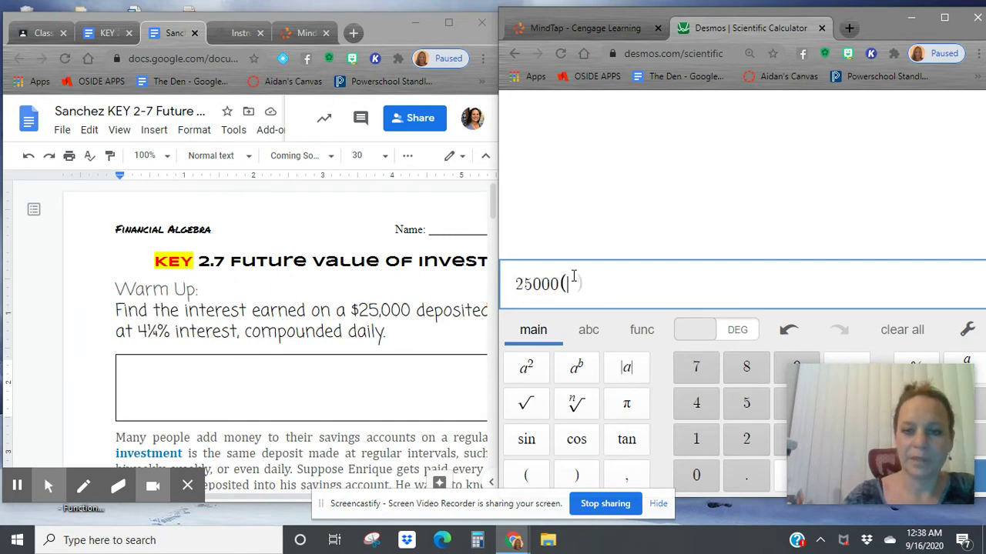
text(.0425)
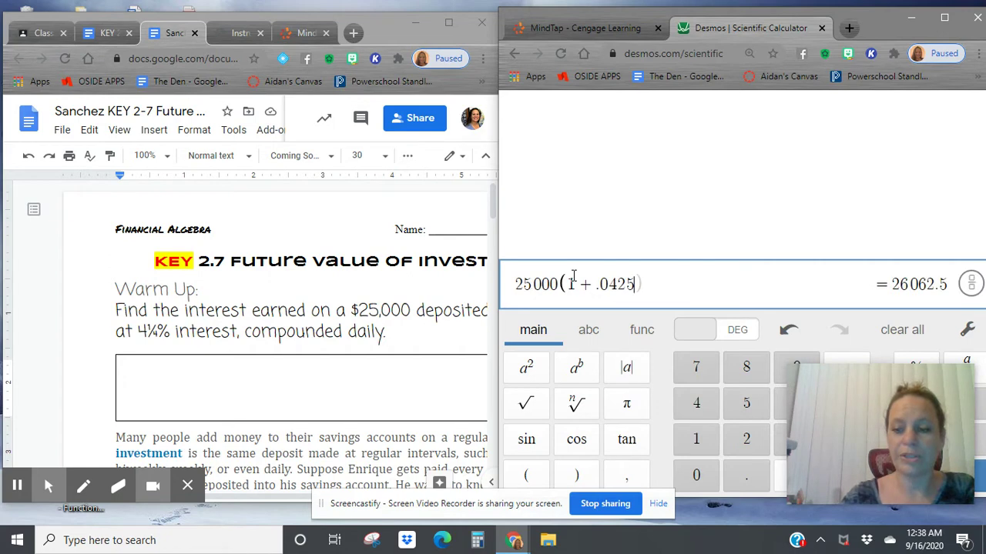
text(/365)
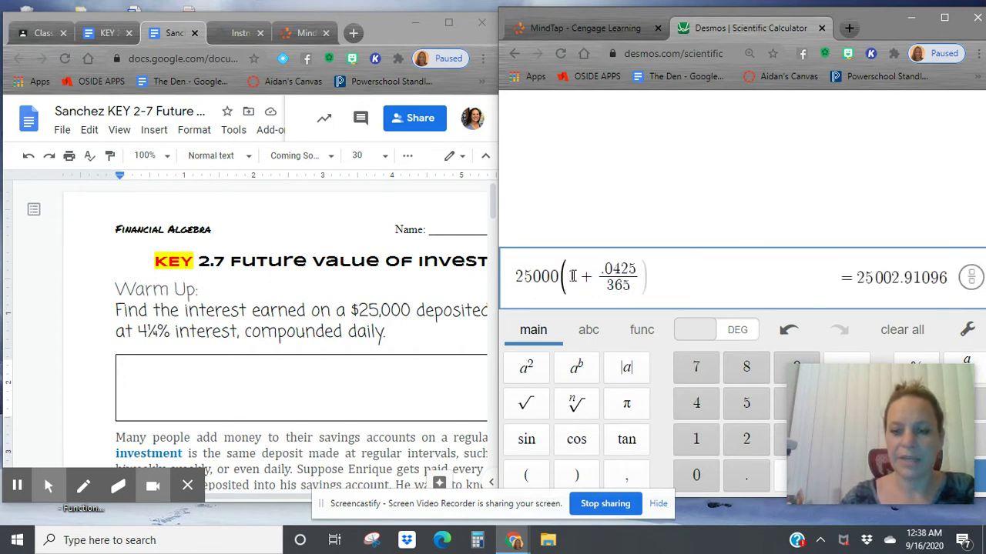
key(Right)
text())
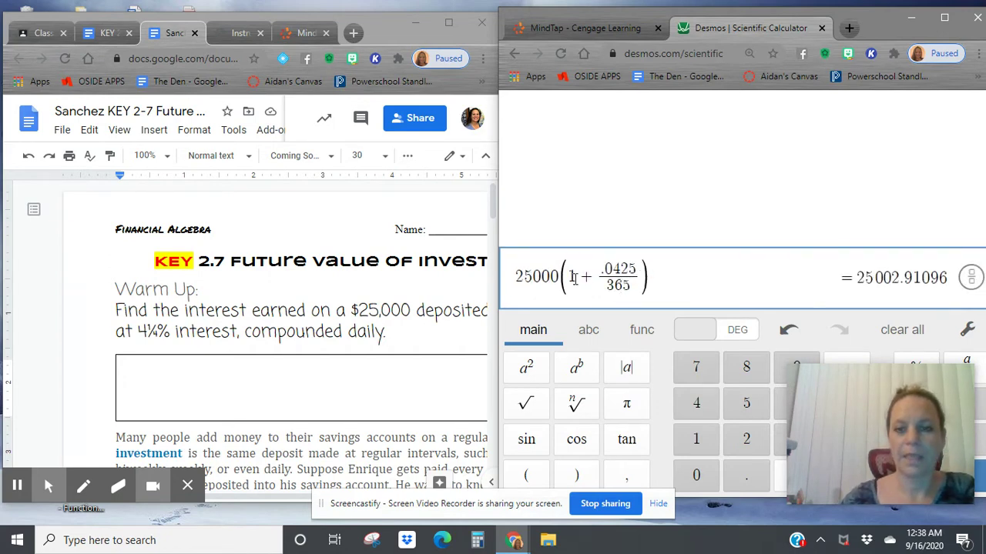
click(577, 368)
text(()
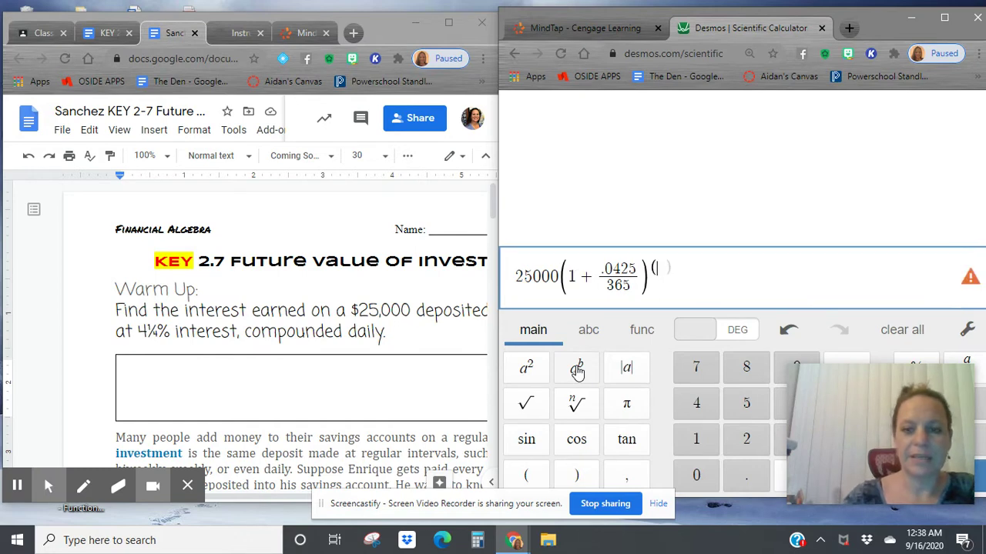
text(365)
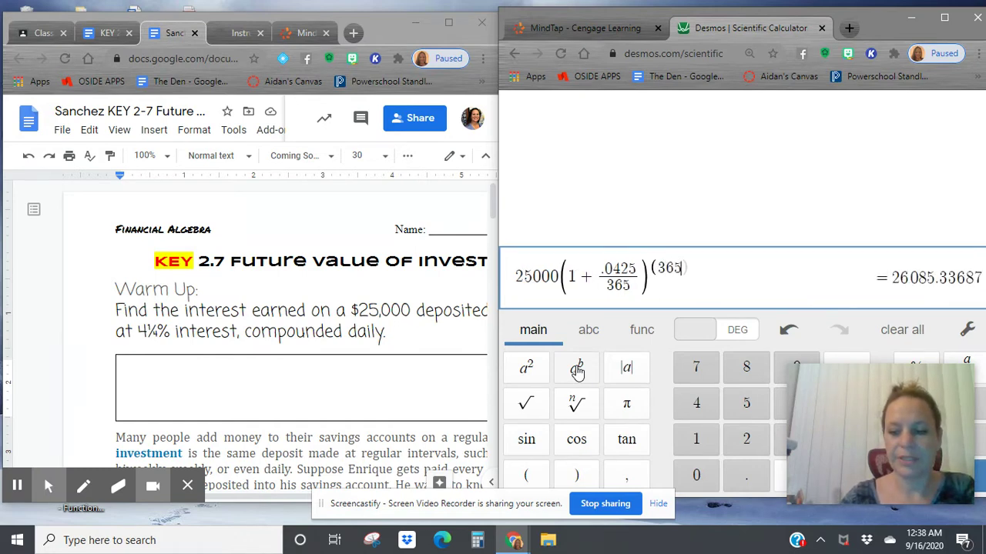
text(*10))
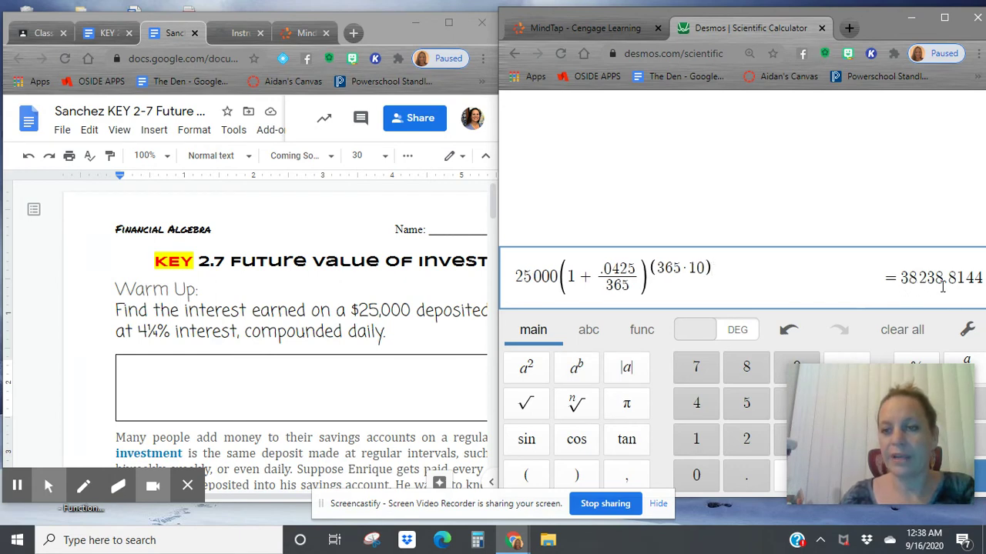
click(404, 510)
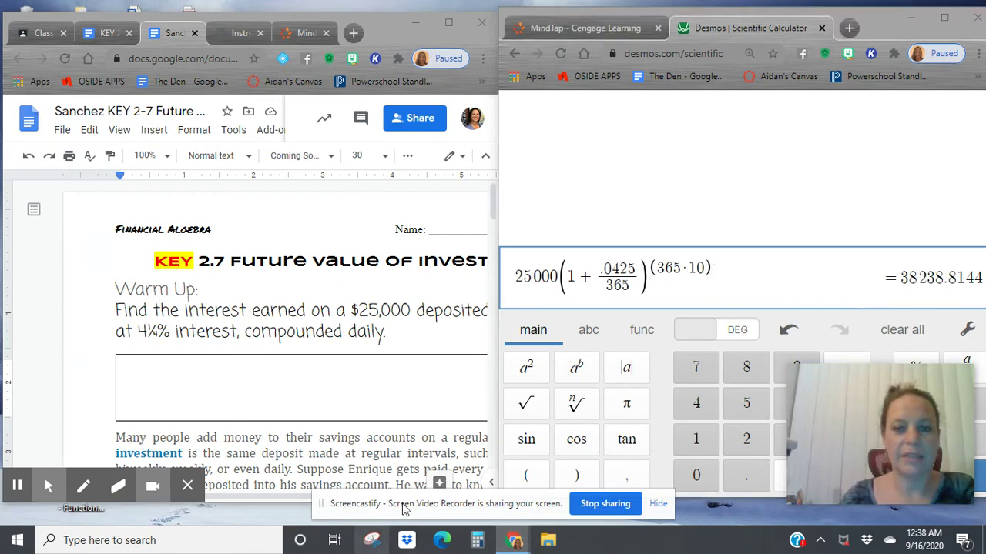
Step: Snip the Desmos expression-and-result row and copy the capture
click(371, 540)
click(777, 36)
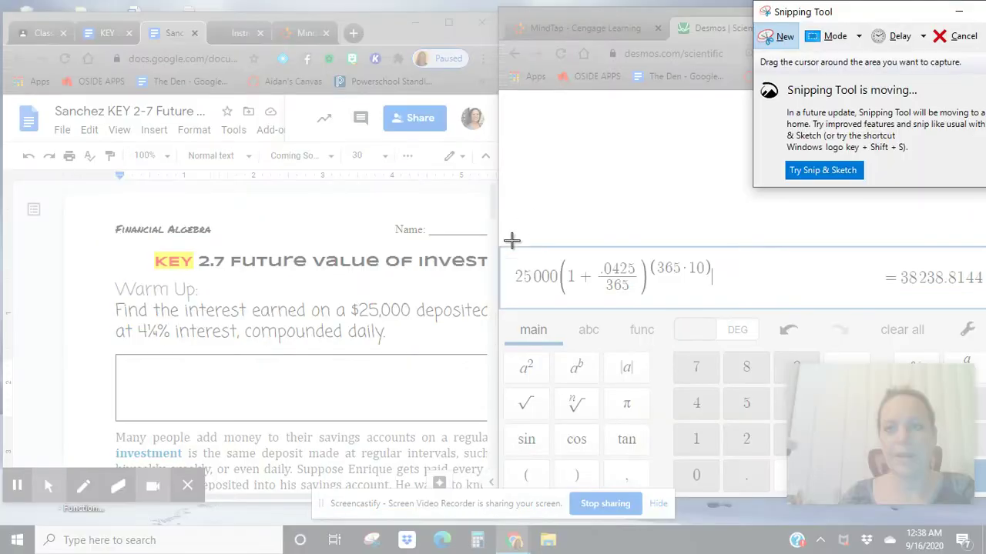
drag(512, 241, 969, 308)
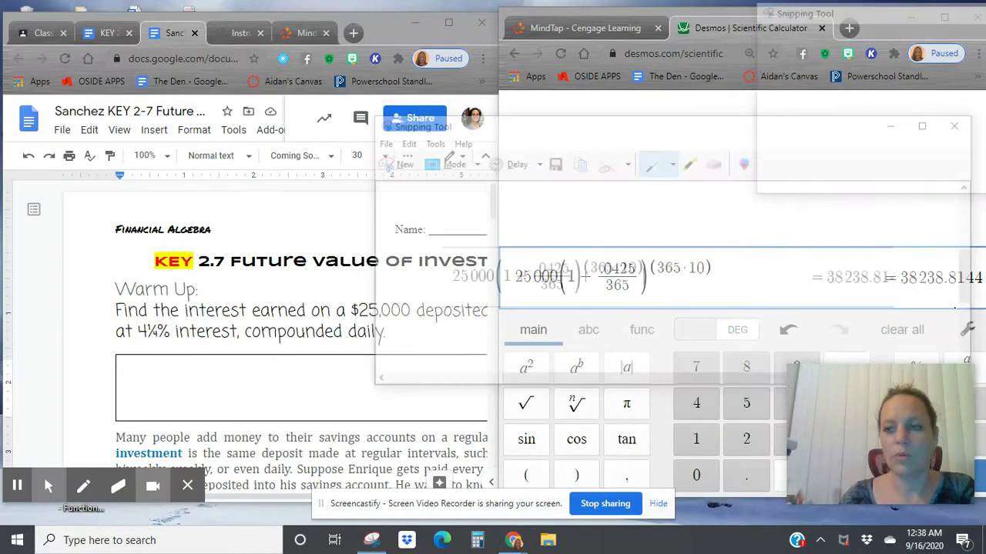
right_click(643, 274)
click(683, 305)
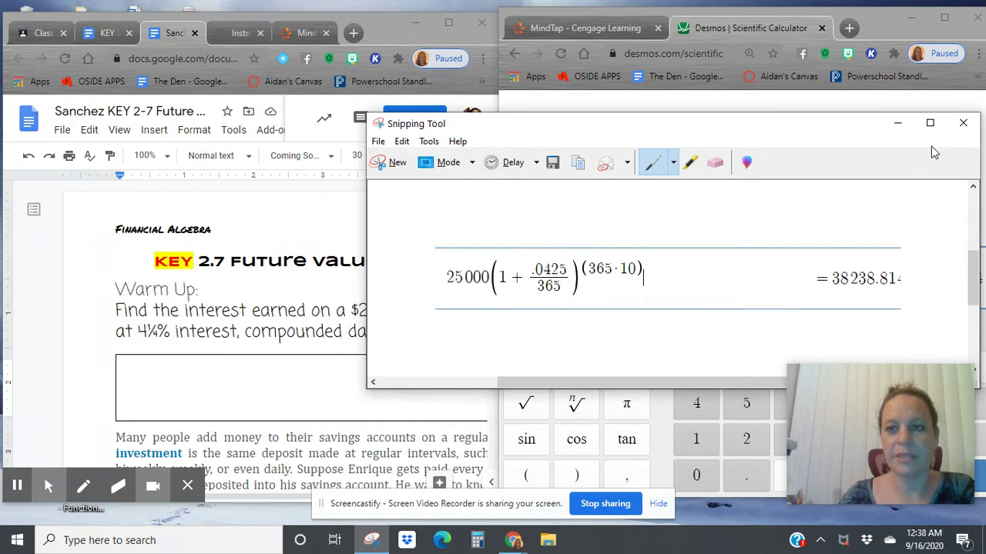
Step: Discard the unsaved snip and paste the calculation image into the Warm Up answer box
click(963, 123)
click(732, 266)
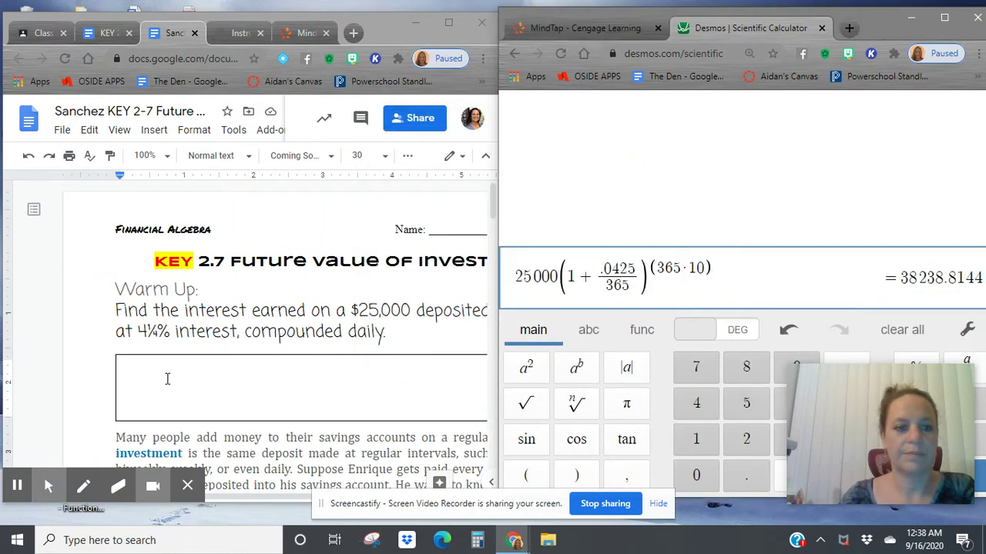
right_click(167, 378)
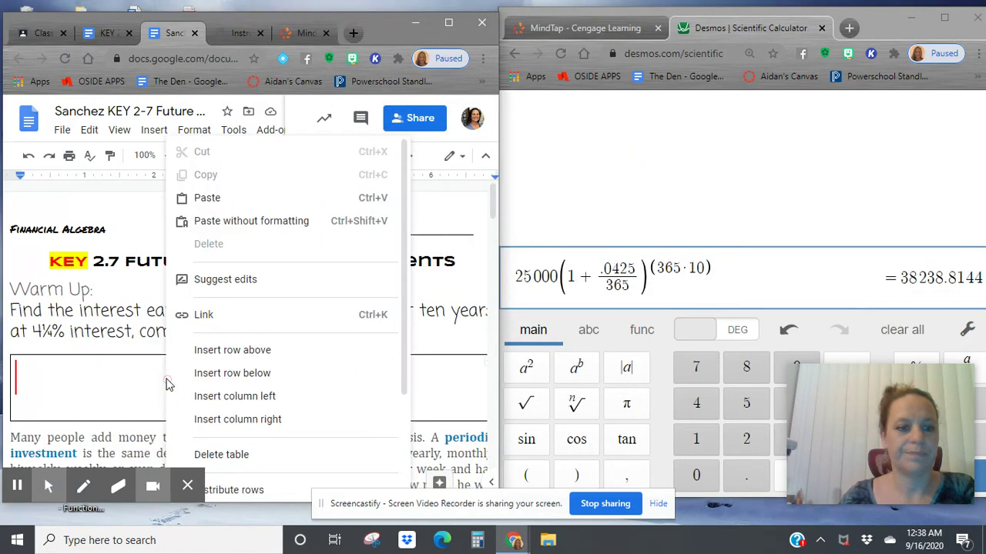
right_click(124, 374)
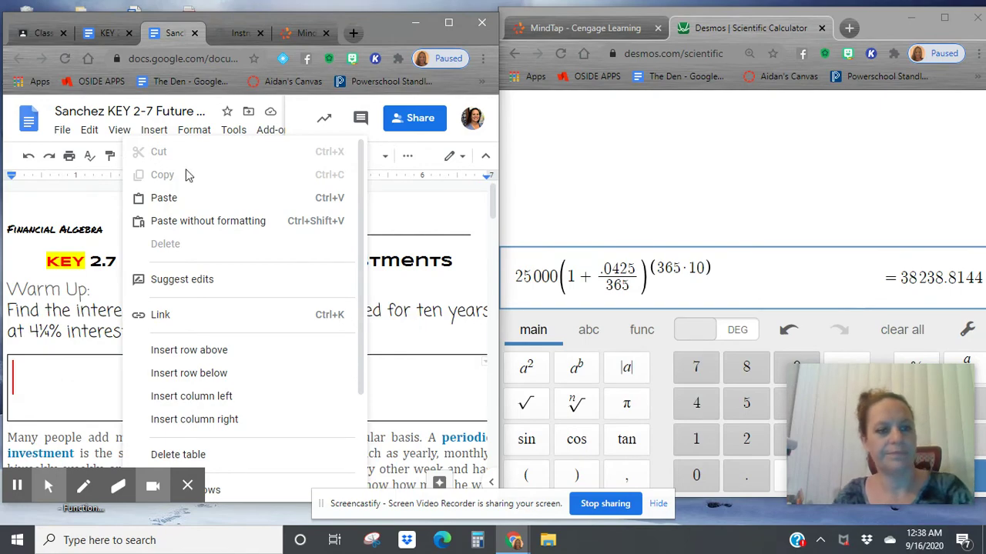
click(182, 198)
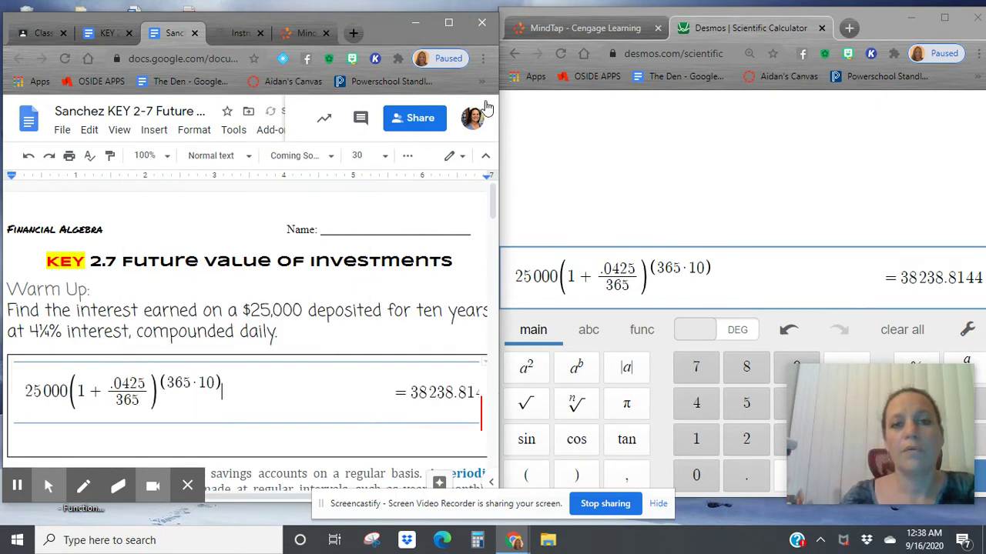
Step: Below the pasted calculation, begin typing 'To calculate the interest earned, we need to subtract'
click(448, 22)
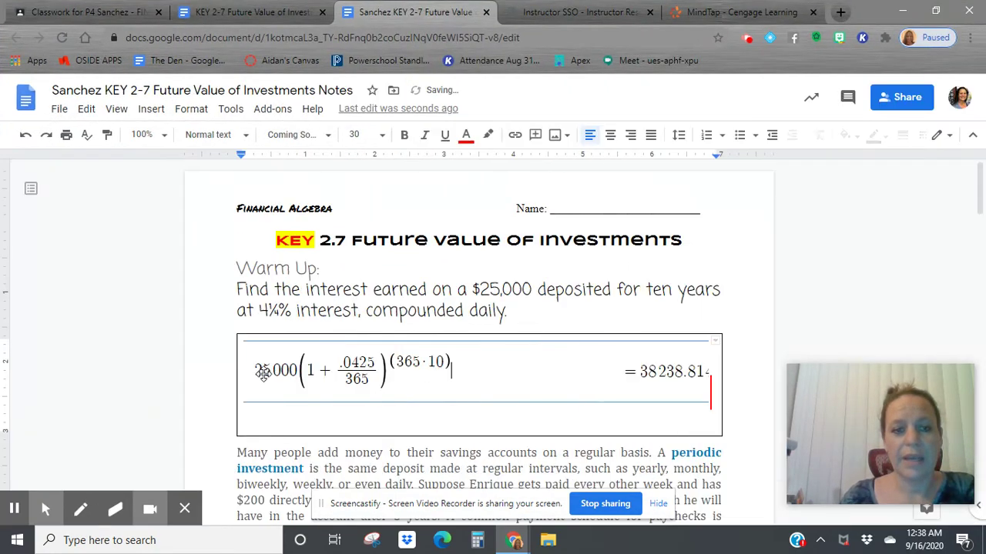
click(380, 420)
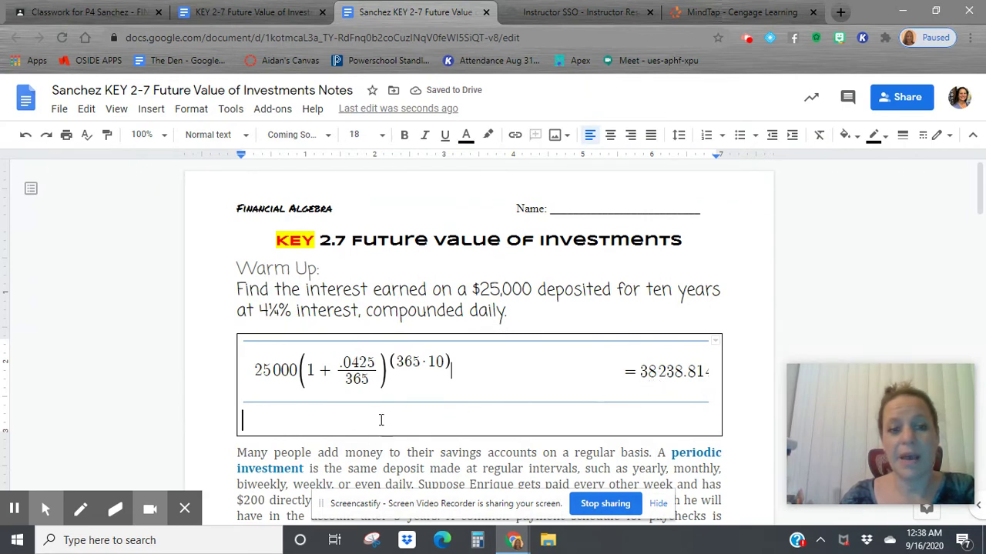
text(Intere)
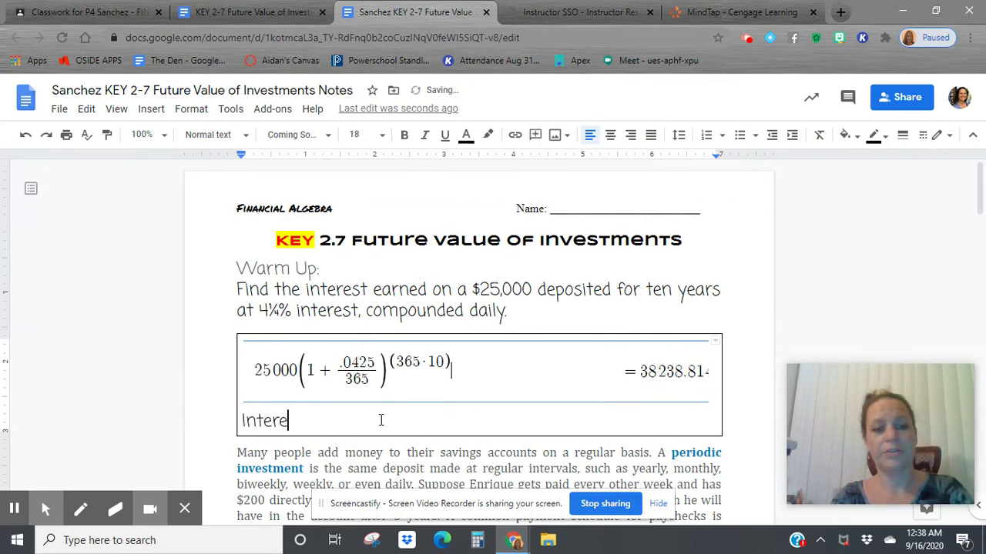
text(st earned)
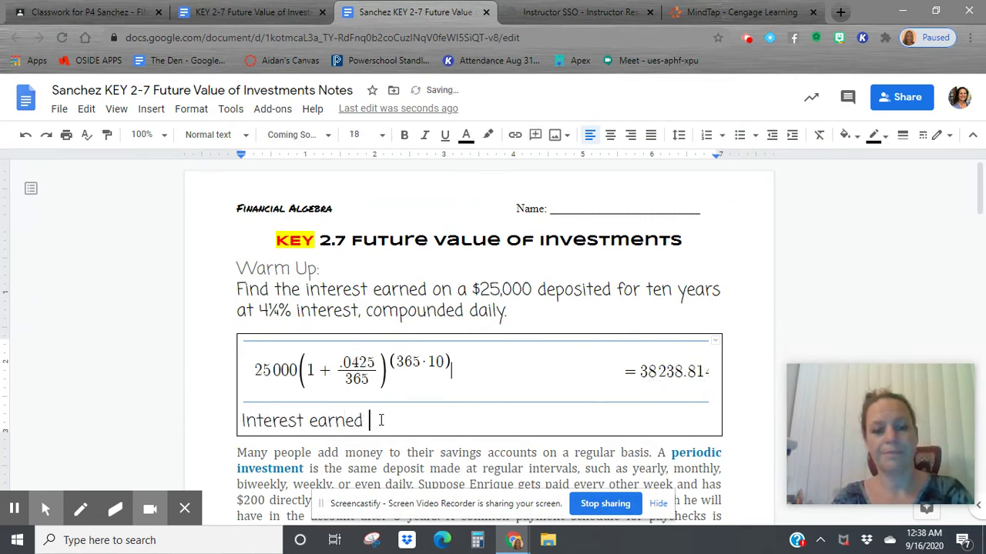
text( re)
key(BackSpace)
key(BackSpace)
key(BackSpace)
key(BackSpace)
key(BackSpace)
key(BackSpace)
key(BackSpace)
key(BackSpace)
key(BackSpace)
key(BackSpace)
key(BackSpace)
key(BackSpace)
key(BackSpace)
key(BackSpace)
key(BackSpace)
key(BackSpace)
key(BackSpace)
key(BackSpace)
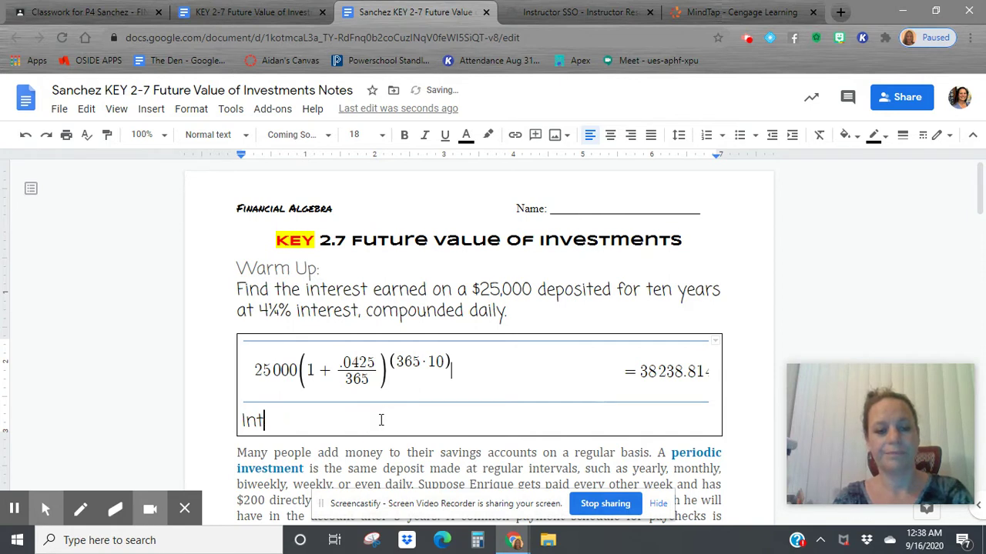
text(To calcu)
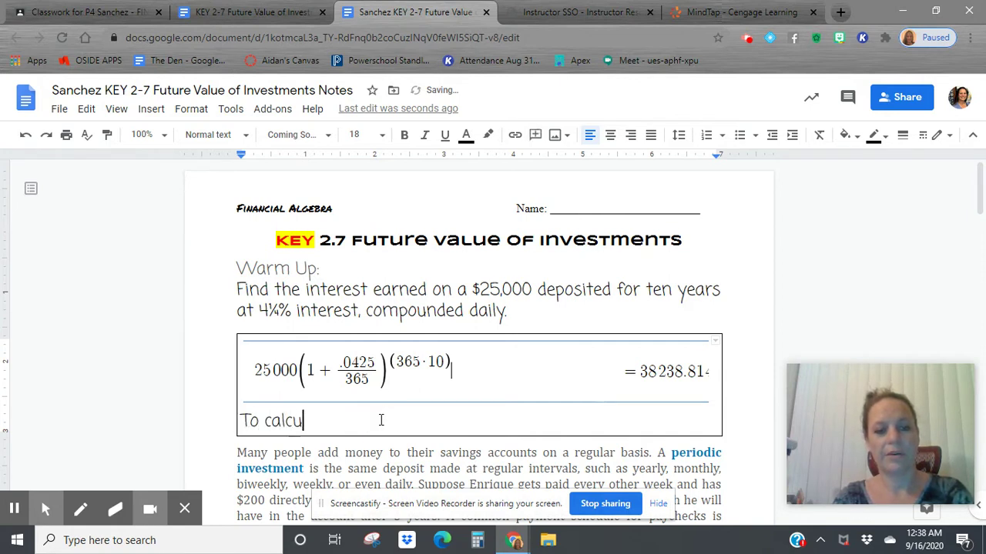
text(late the interest )
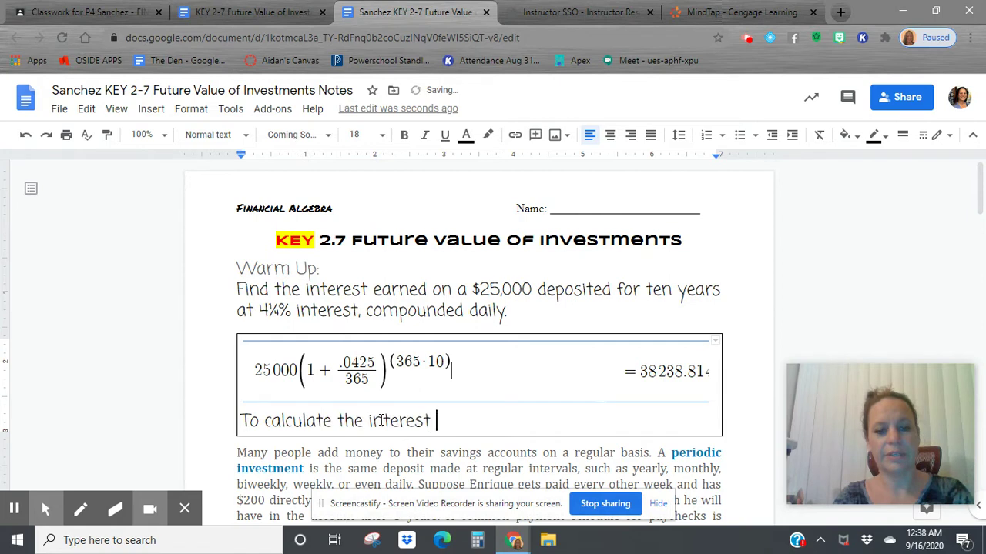
text(earned, we need to submit)
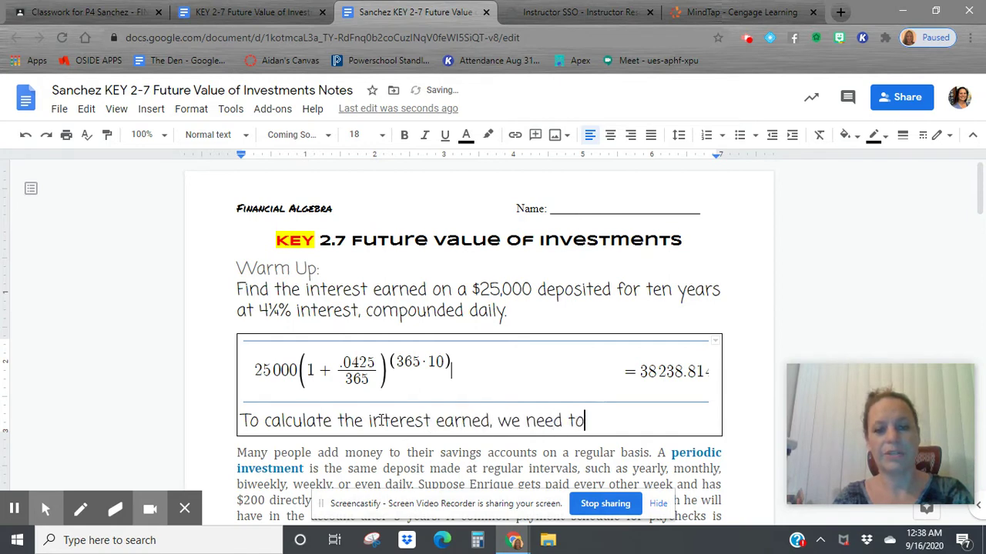
key(BackSpace)
key(BackSpace)
key(BackSpace)
text(trac)
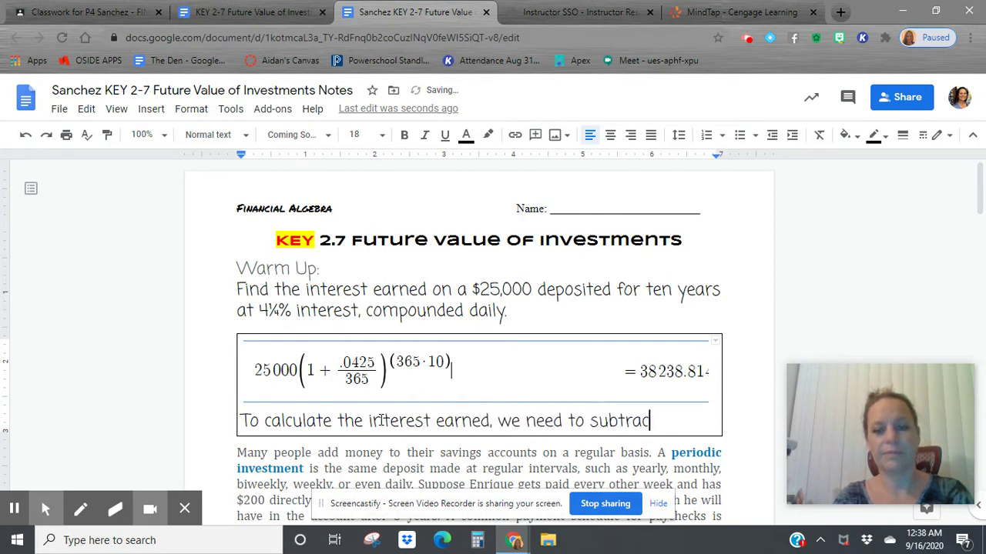
text(t the new )
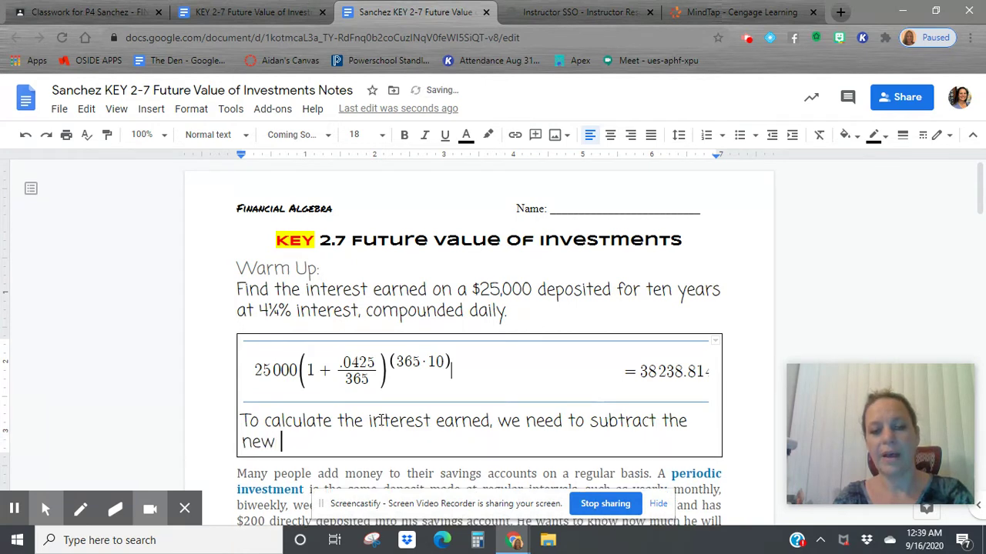
text(balance)
Step: Finish the sentence as '...subtract the starting balance from the new balance:' and start a new line
key(BackSpace)
key(BackSpace)
key(BackSpace)
key(BackSpace)
key(BackSpace)
key(BackSpace)
key(BackSpace)
key(BackSpace)
key(BackSpace)
key(BackSpace)
key(BackSpace)
key(BackSpace)
key(BackSpace)
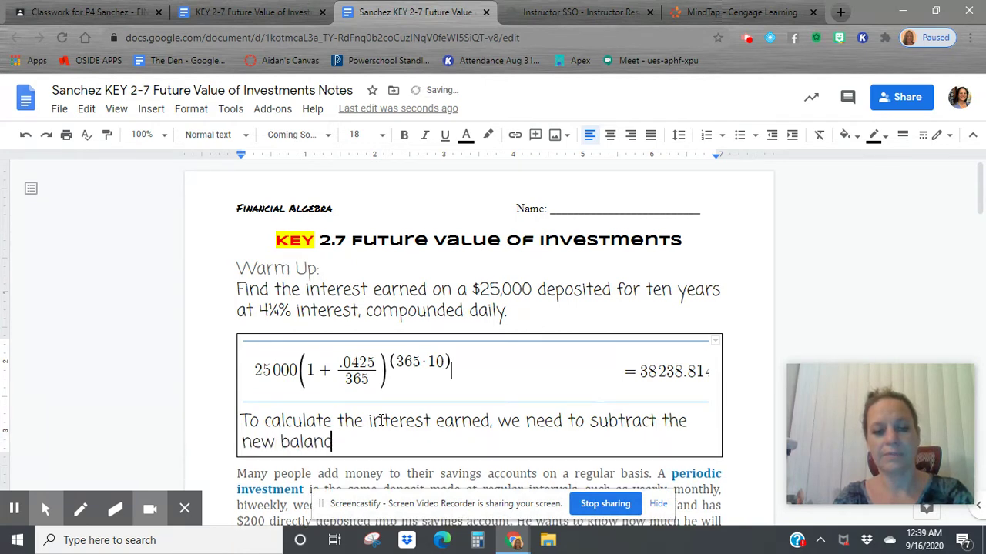
key(BackSpace)
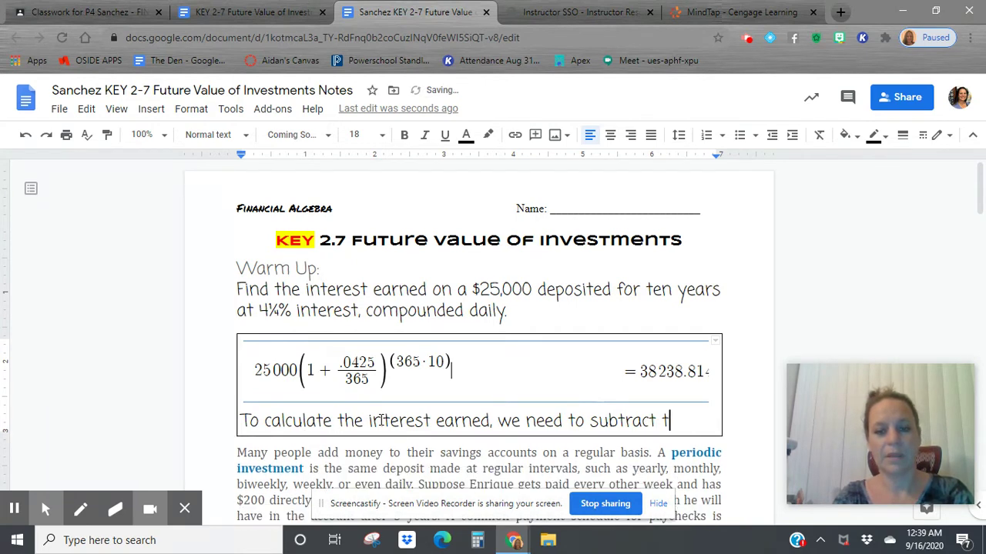
text(he starting balcn)
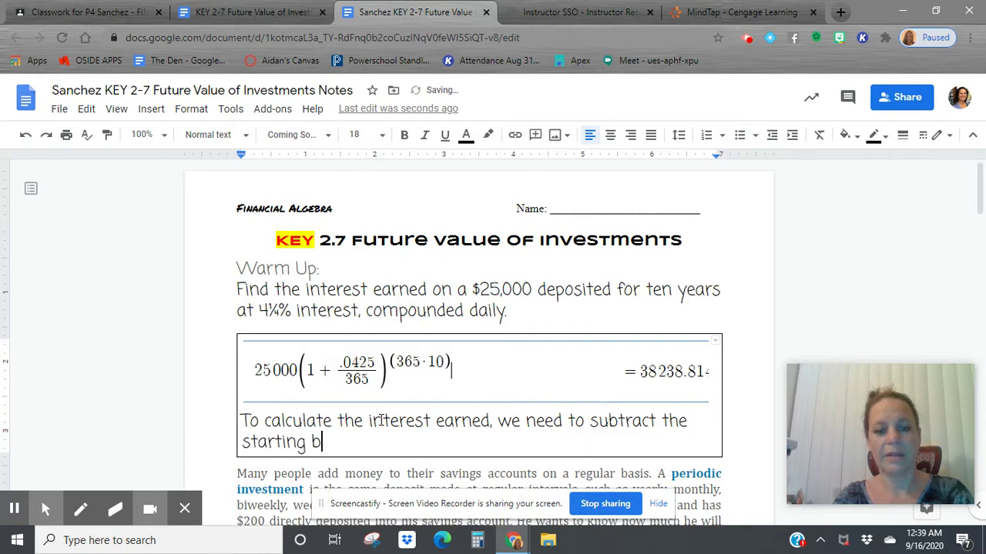
key(BackSpace)
key(BackSpace)
text(ance fro)
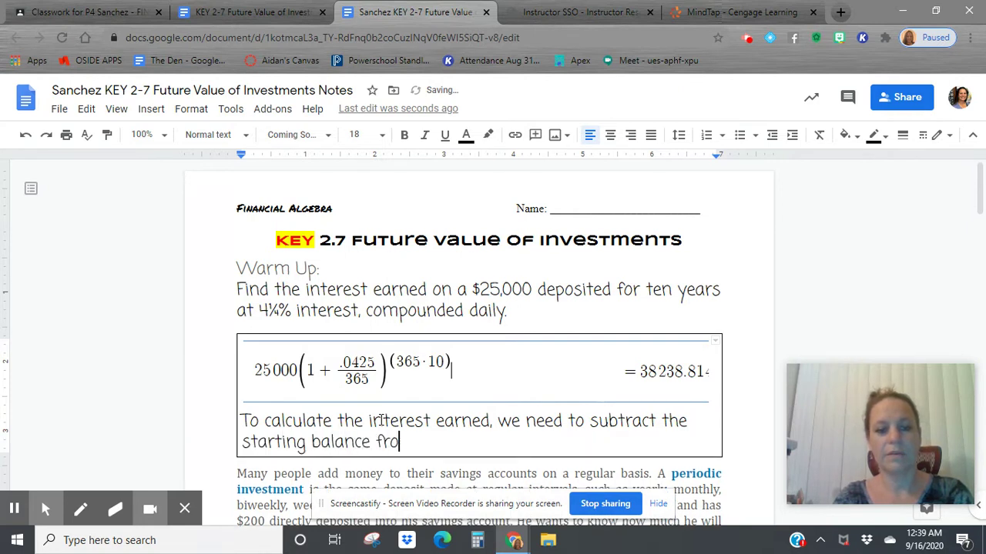
text(m the new balan)
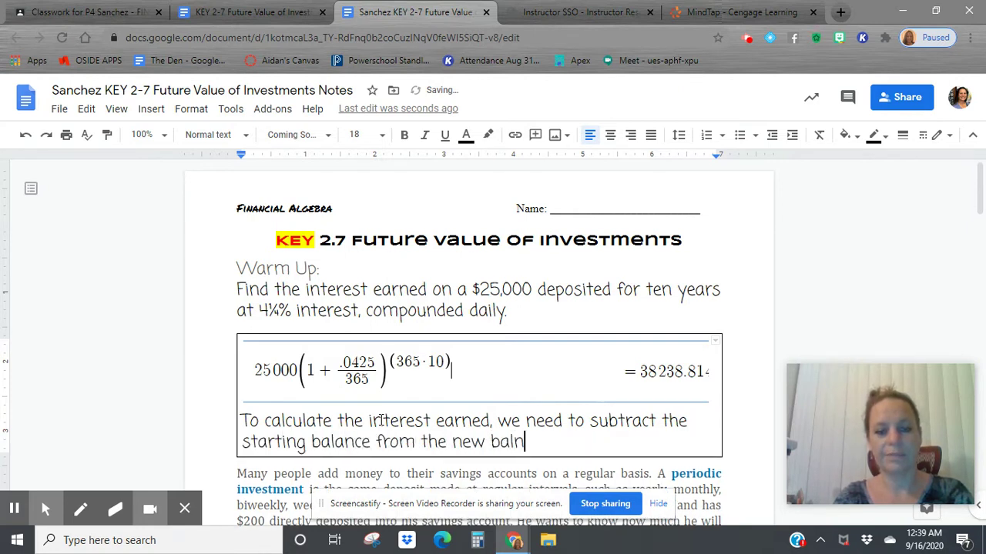
key(BackSpace)
text(andce:)
key(Return)
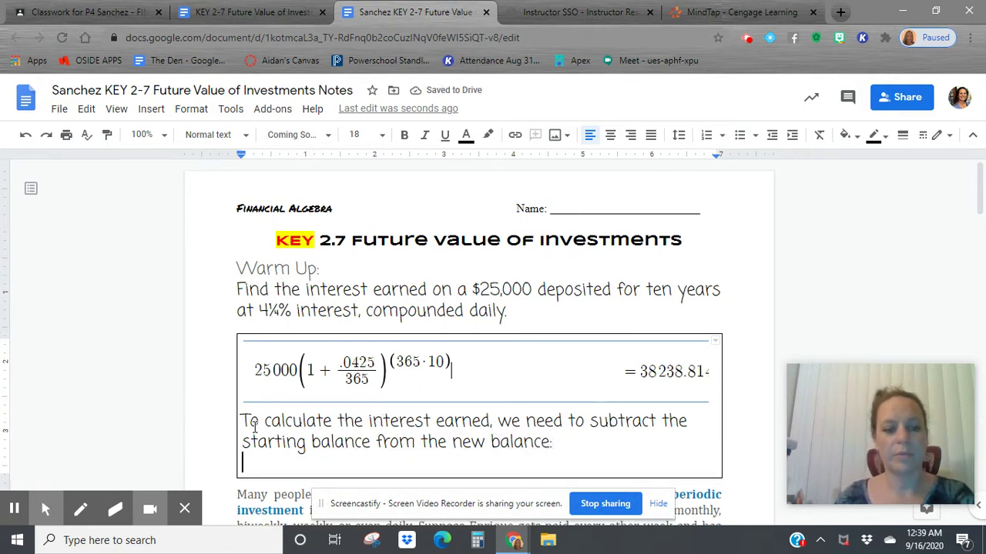
Step: Make the two-line interest explanation bold and red
drag(245, 419, 566, 441)
click(404, 135)
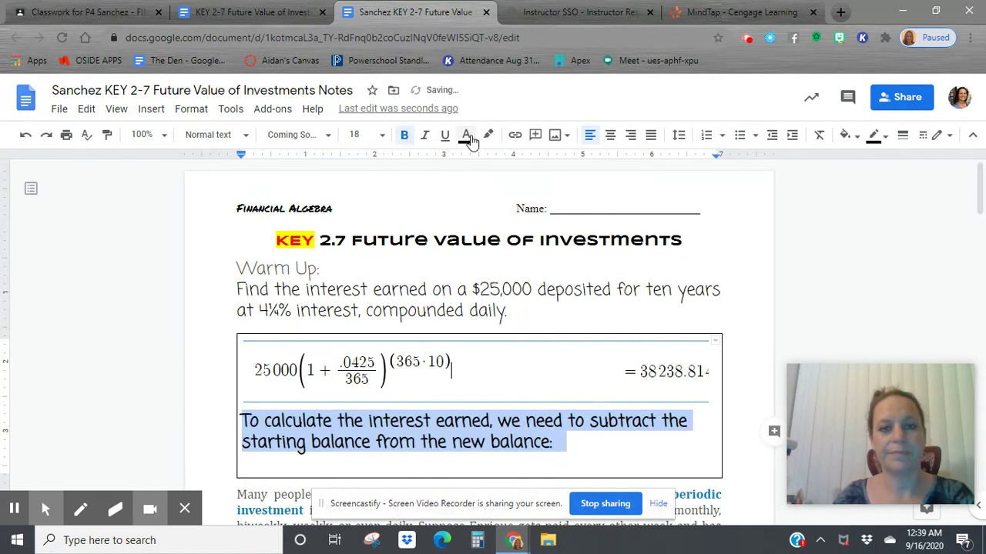
click(465, 135)
click(488, 180)
Step: Add the line 38238.81-25000= below the explanation
click(568, 450)
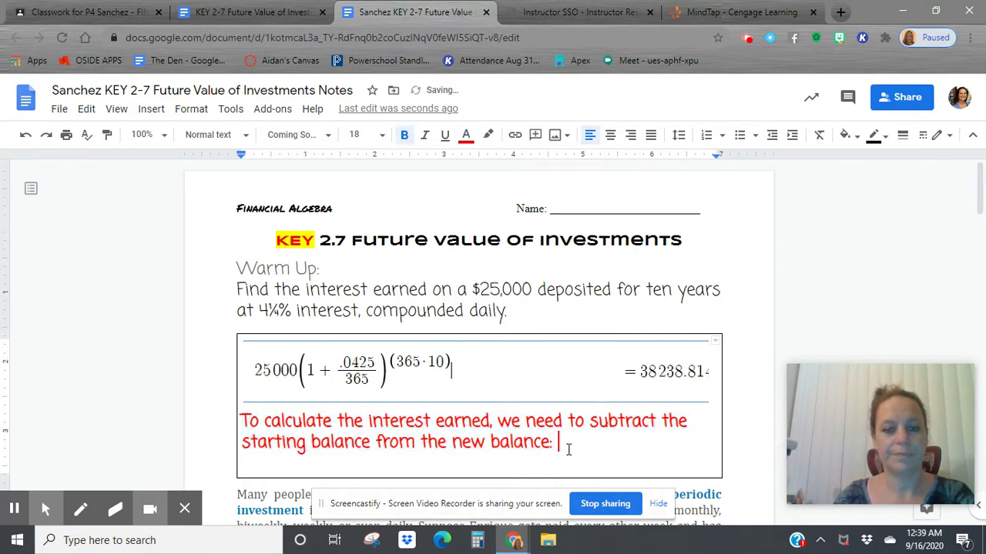
key(Return)
text(38)
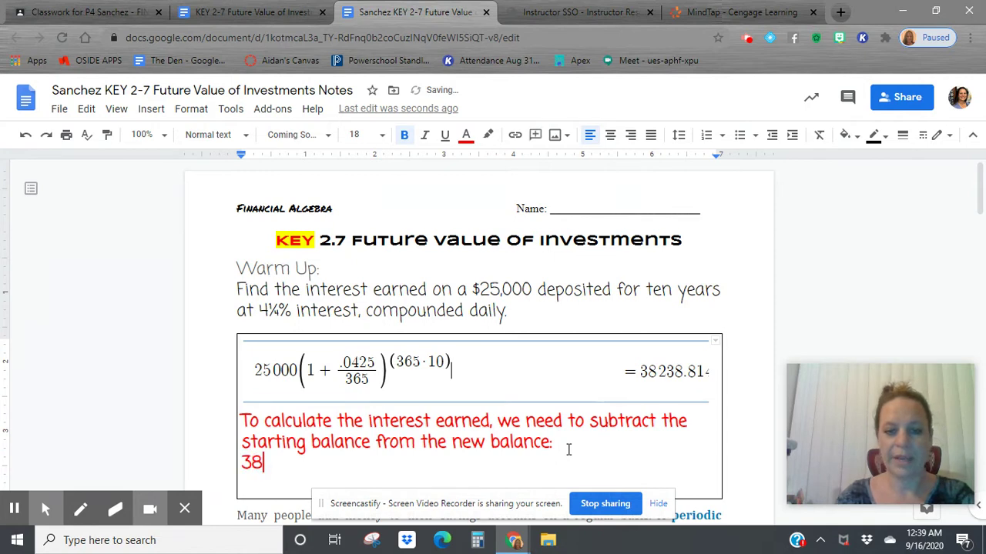
text(238.)
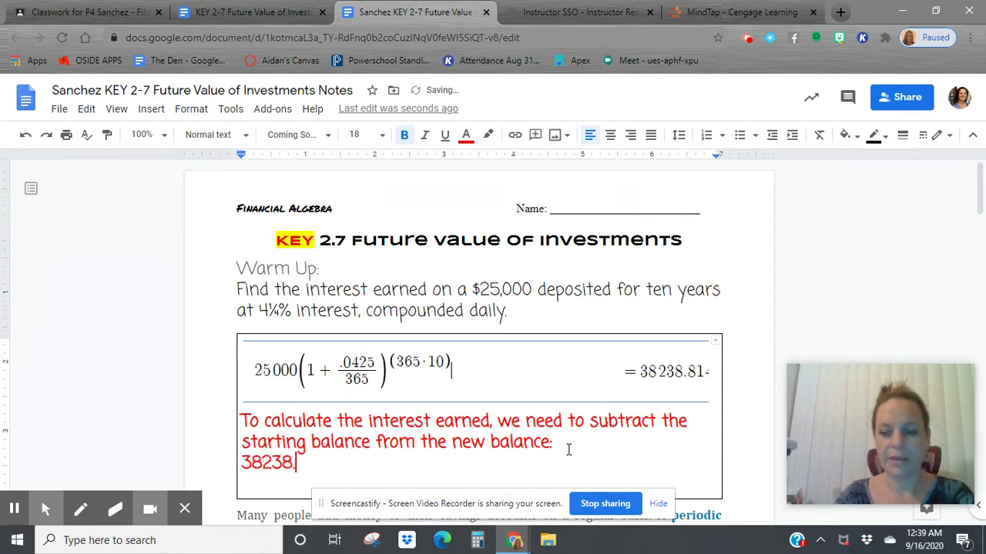
text(81-25000=)
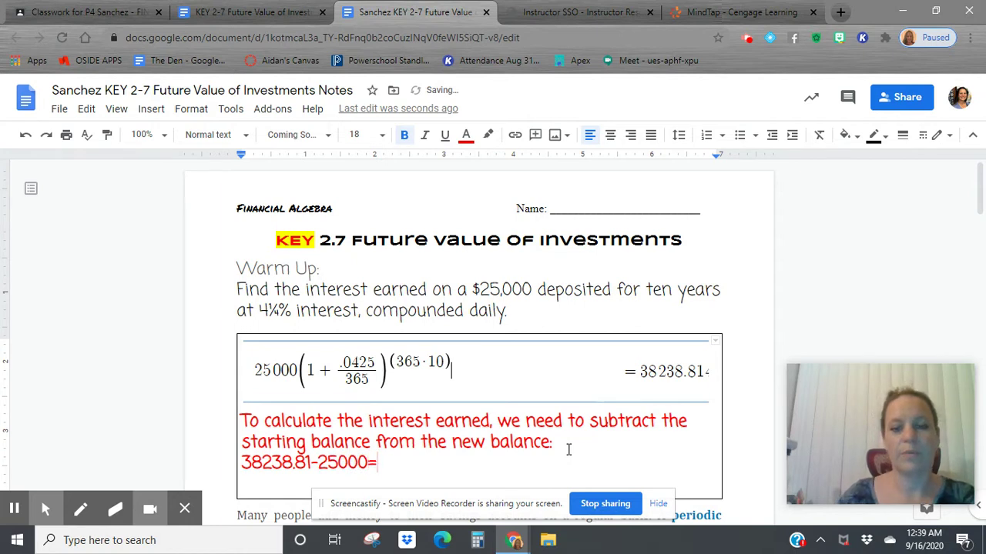
click(476, 542)
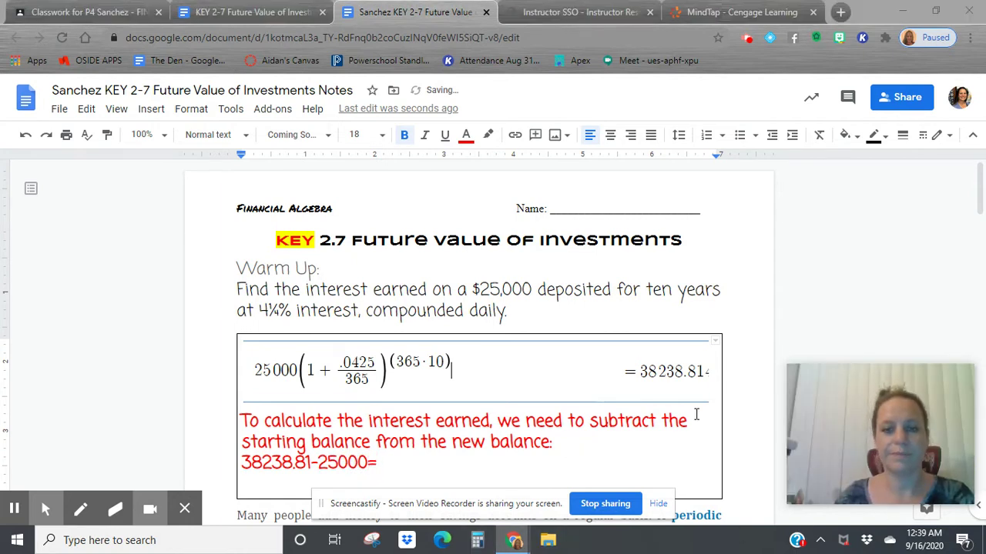
Step: Enter 38238.81 in Windows Calculator
drag(772, 145, 634, 72)
click(691, 371)
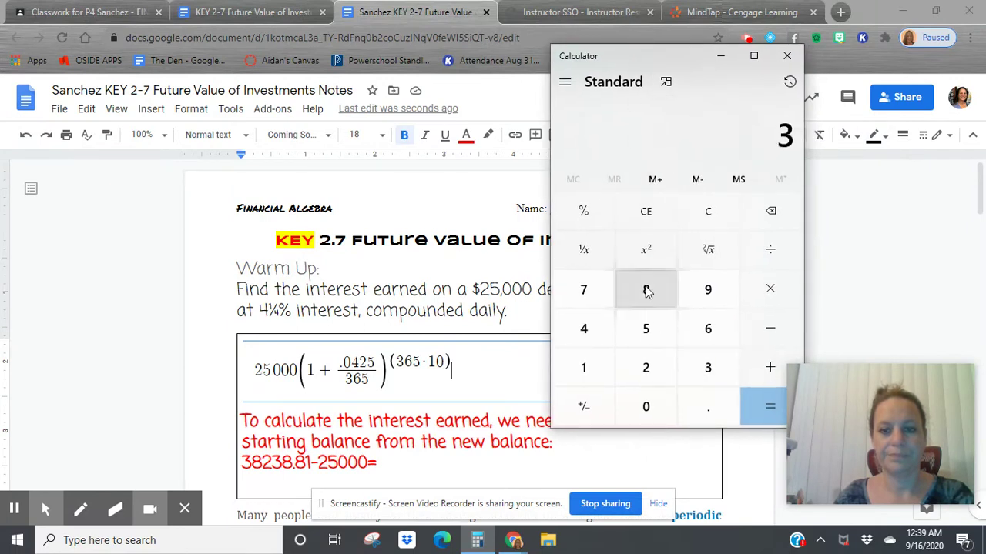
click(646, 290)
click(647, 375)
click(707, 368)
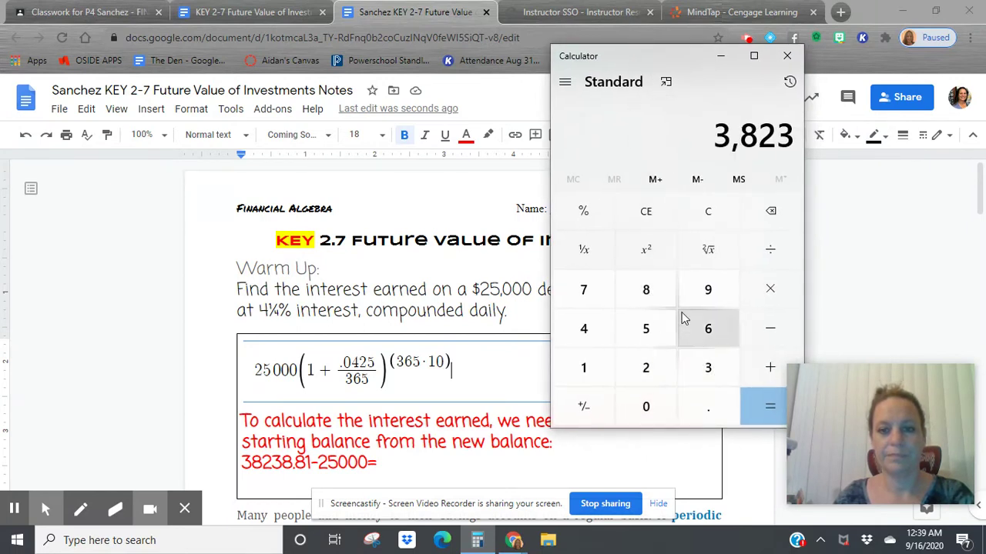
click(645, 289)
click(705, 405)
click(639, 297)
click(583, 367)
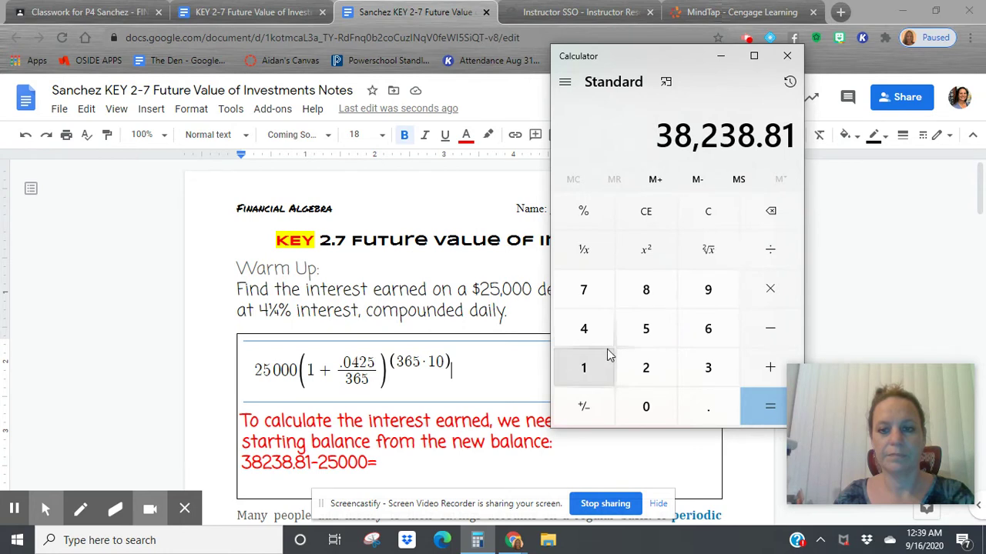
Step: Subtract 25000 to get 13,238.81, then move the calculator aside
click(769, 328)
click(645, 367)
click(645, 329)
click(645, 407)
click(645, 406)
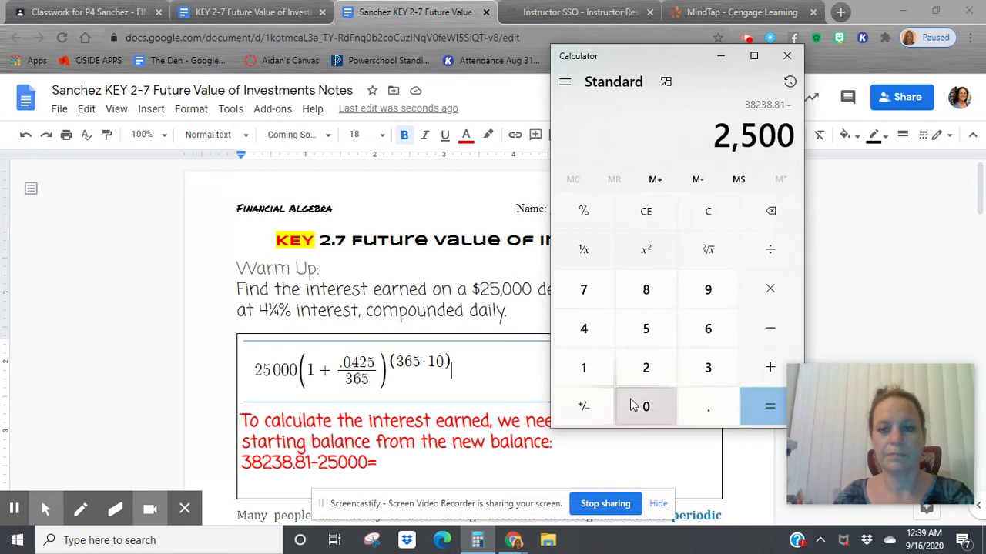
click(645, 407)
click(766, 405)
drag(696, 61, 842, 162)
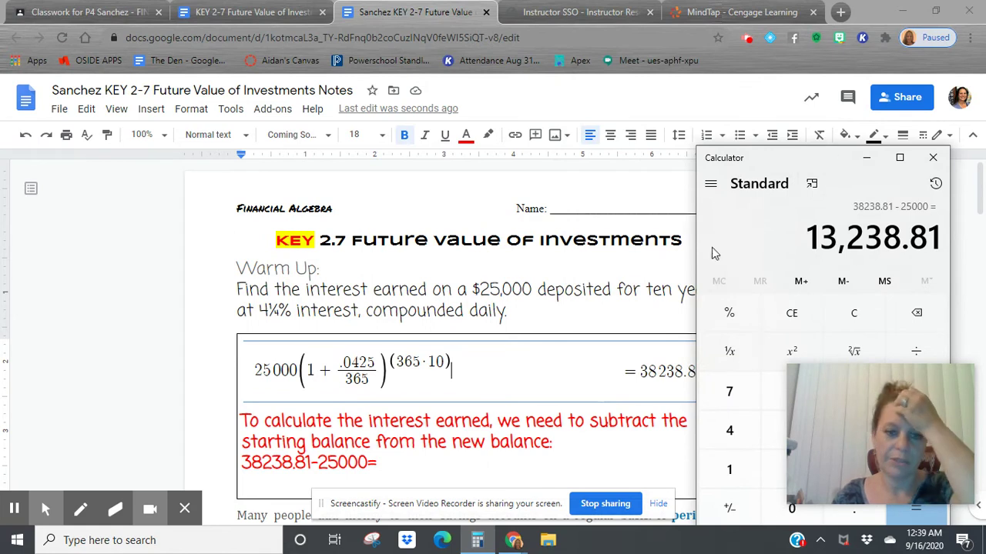
Step: Complete the red line as 38238.81-25000=$13,238.81
click(429, 456)
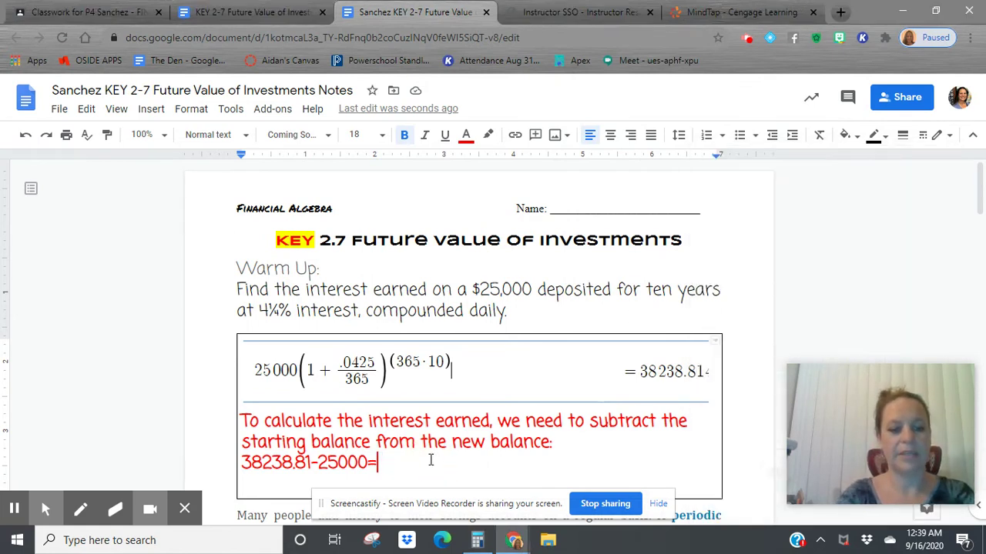
text(#13238.8)
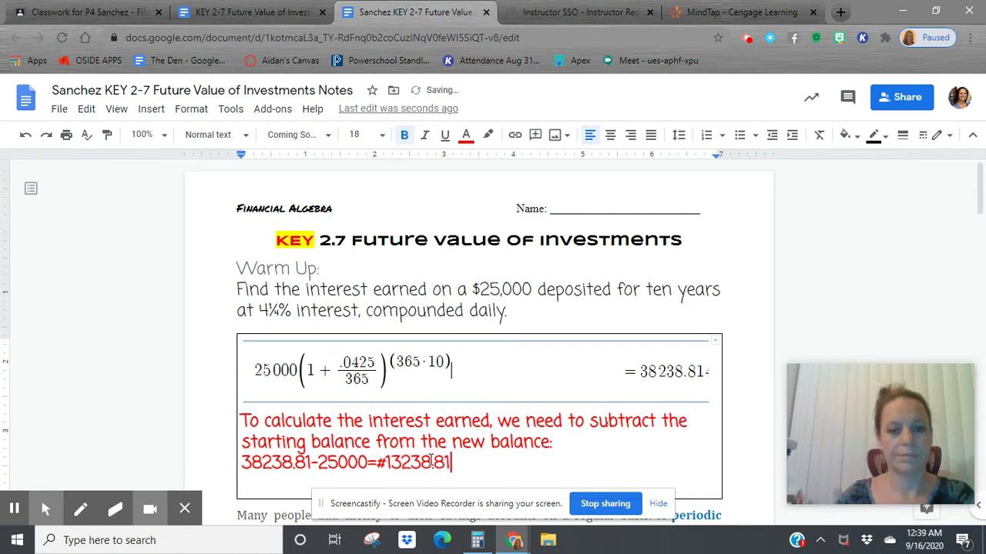
text(1)
scroll(429, 461, down, 2)
click(385, 390)
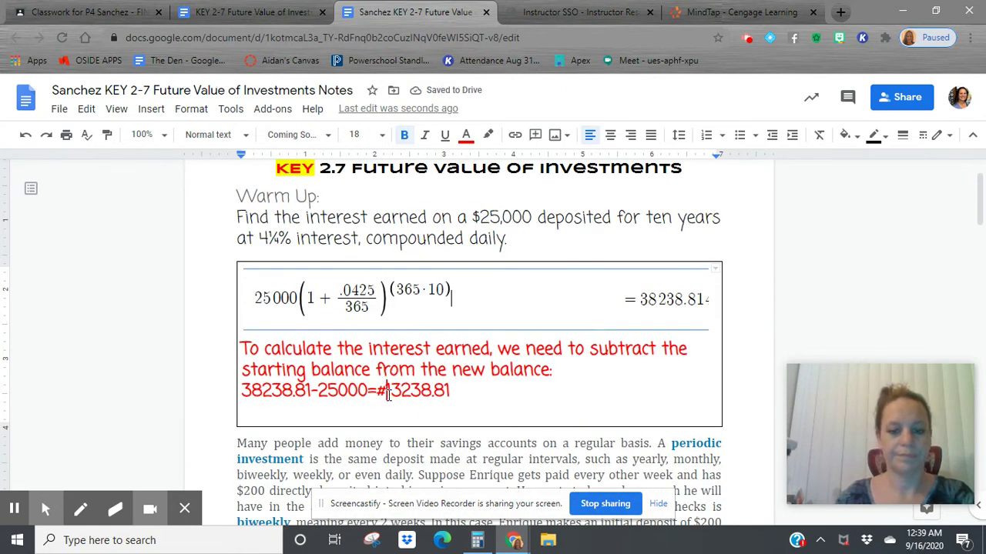
key(BackSpace)
text($)
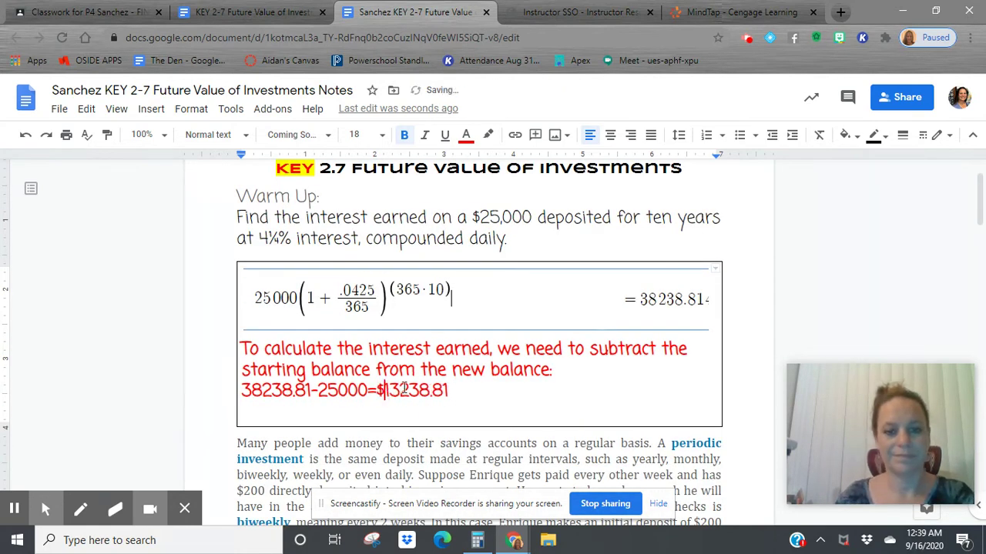
click(402, 390)
text(,)
Step: Set the red explanation and calculation to font size 30
scroll(508, 413, down, 2)
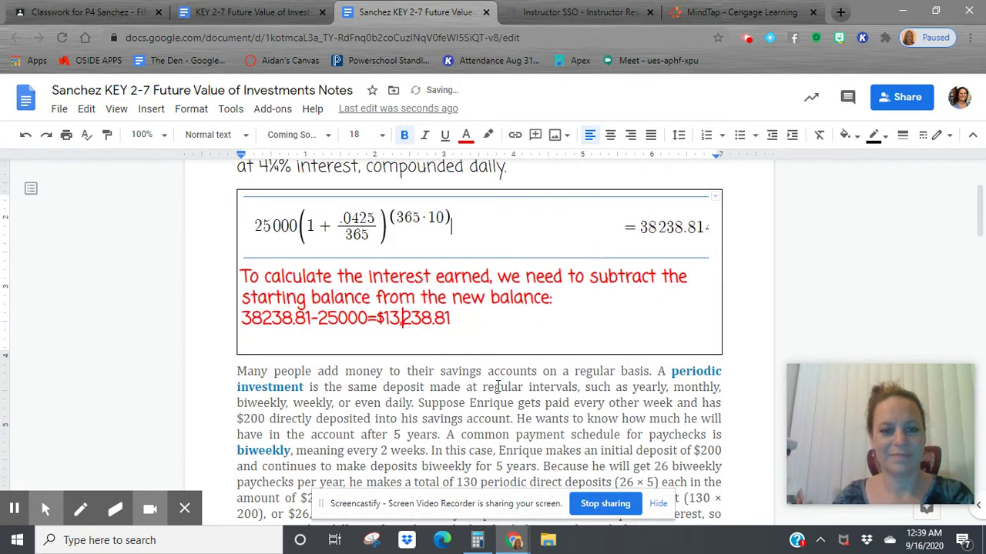
drag(460, 319, 239, 276)
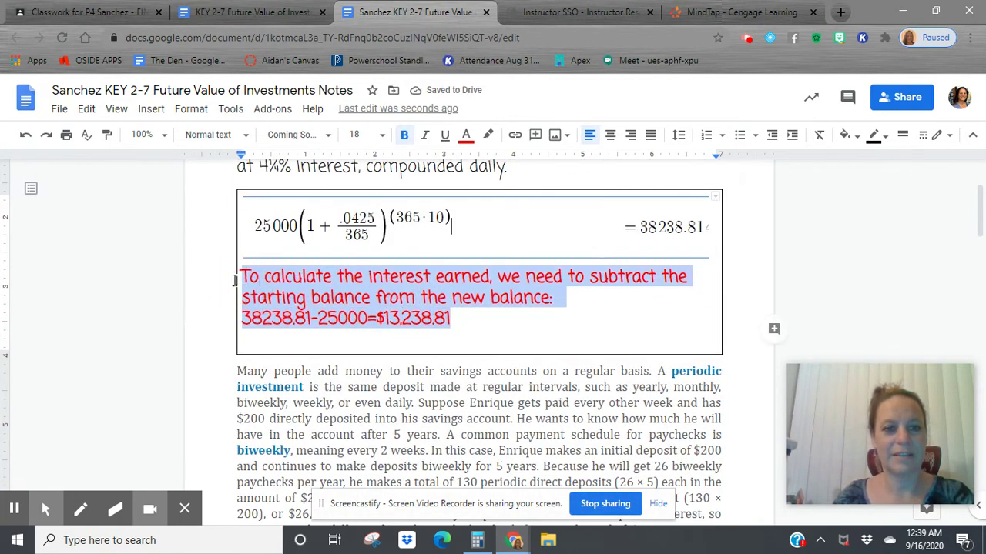
click(379, 142)
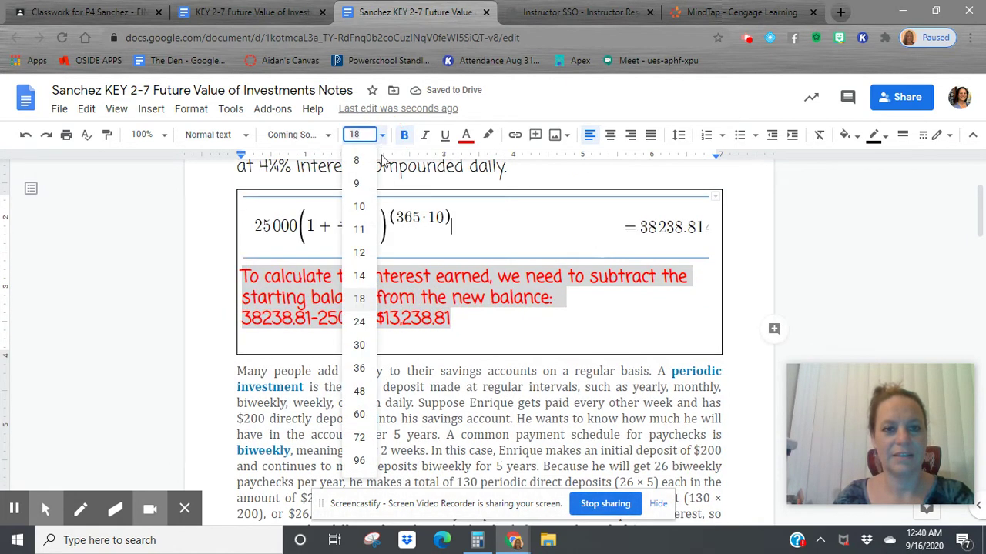
click(359, 348)
click(596, 389)
scroll(601, 370, down, 4)
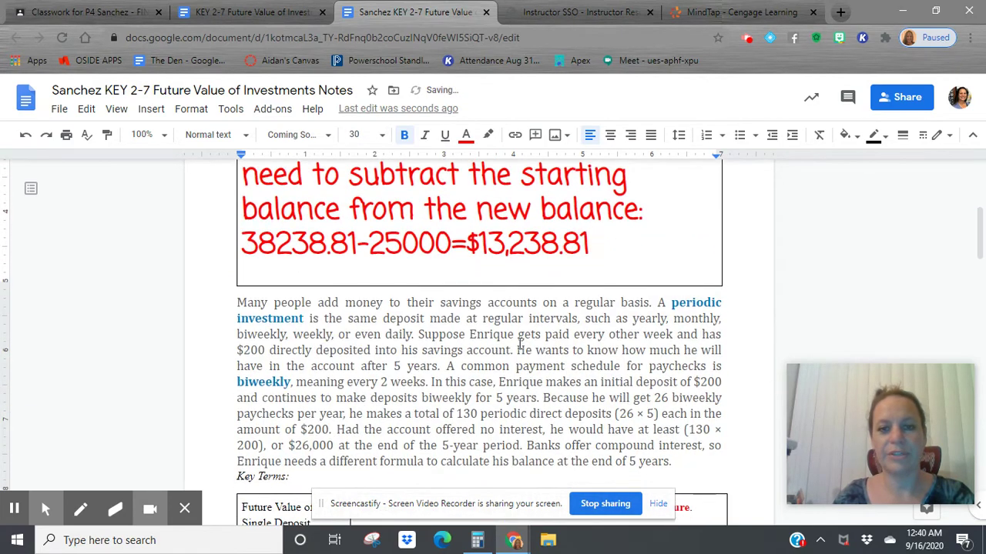
Step: Scroll past the Key Terms and Periodic Investment tables to the periodic deposit formula
scroll(462, 350, down, 2)
scroll(417, 341, down, 1)
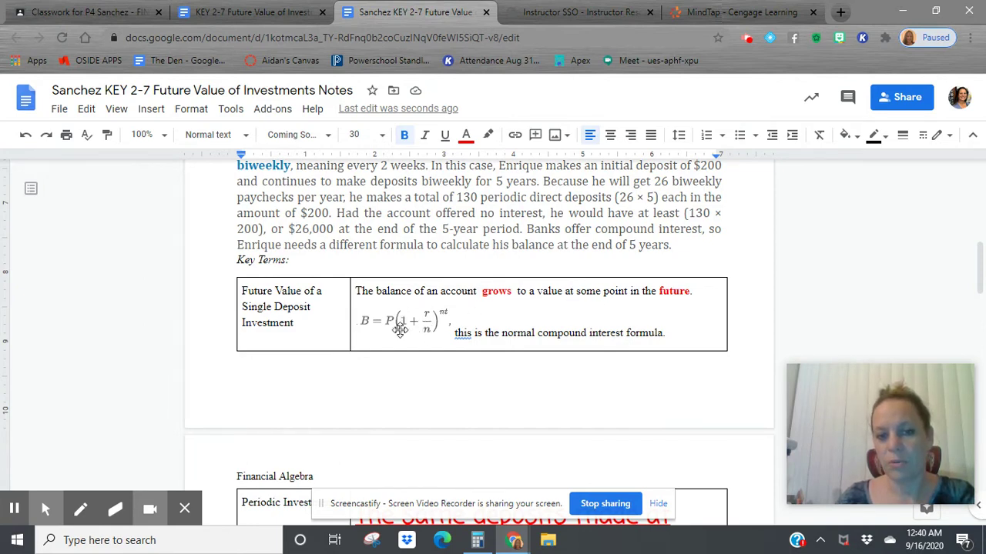
scroll(402, 338, down, 1)
scroll(403, 337, down, 1)
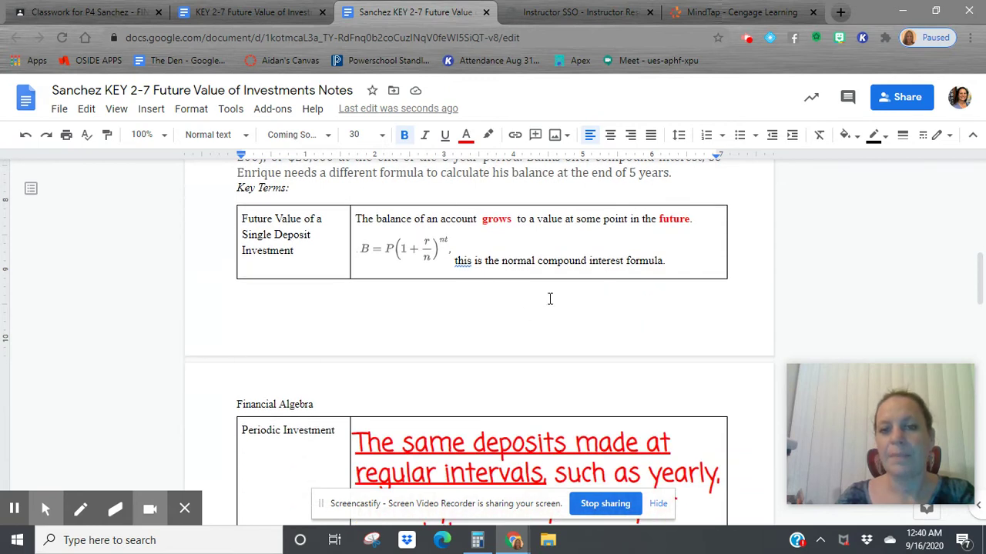
scroll(346, 393, down, 2)
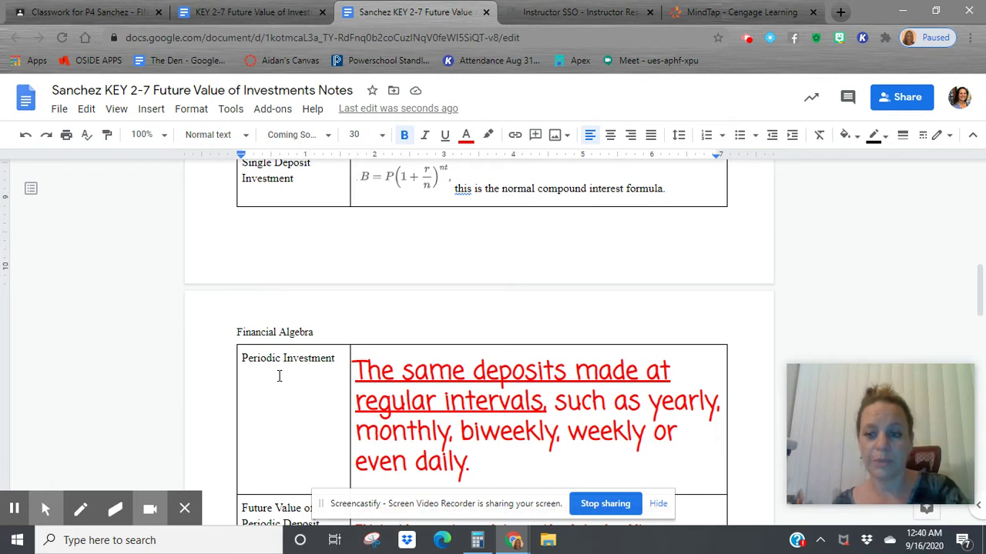
scroll(279, 376, down, 2)
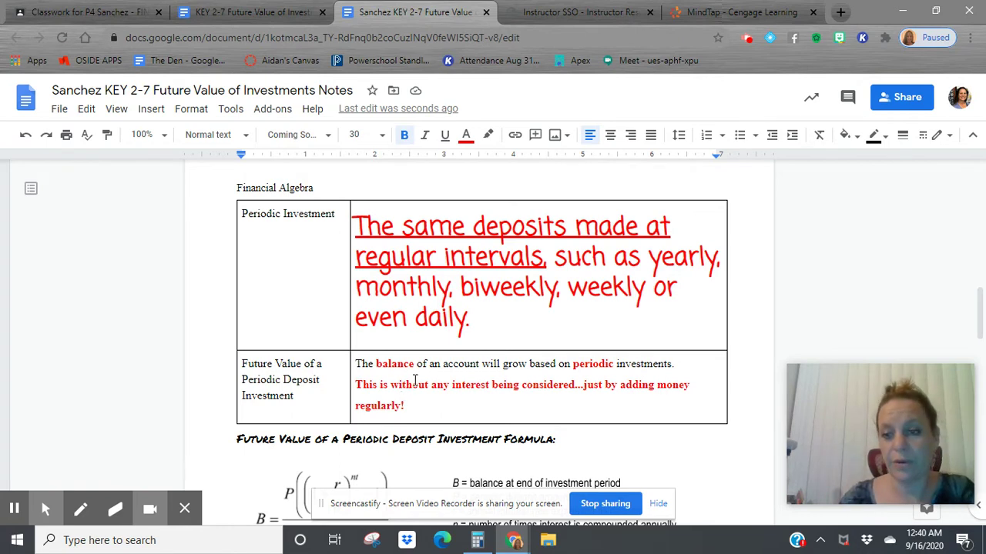
scroll(414, 380, down, 1)
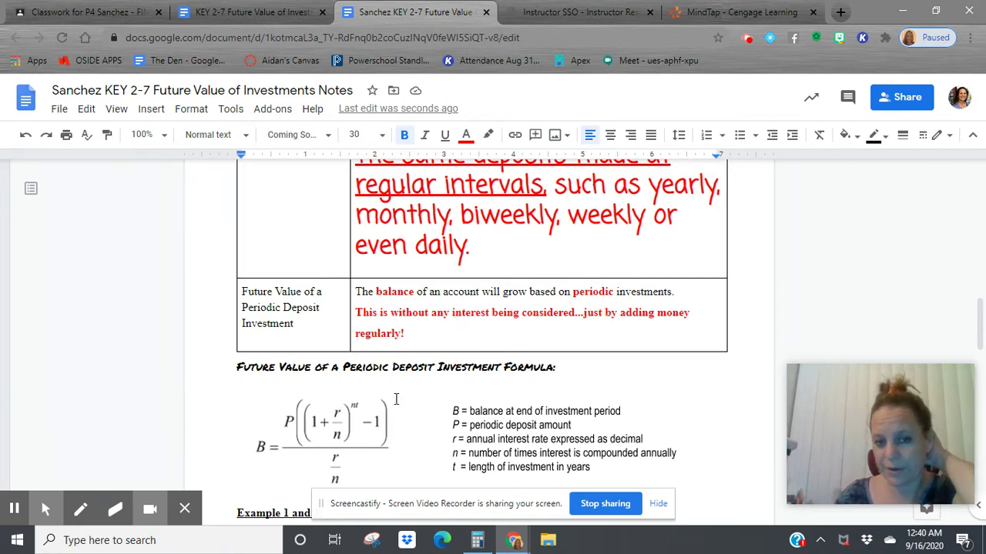
scroll(363, 418, down, 1)
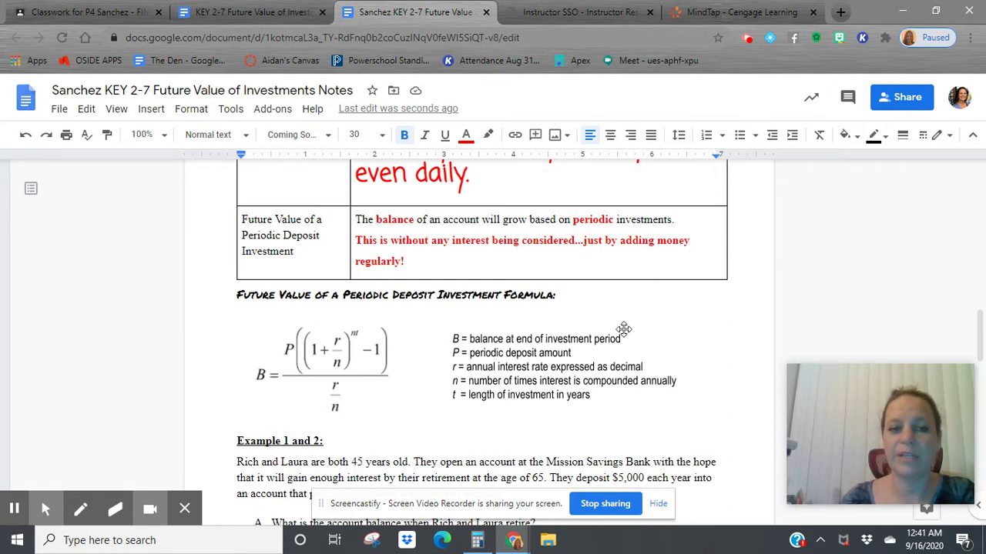
Step: Scroll to Example 1 and 2's question A and its answer box
scroll(623, 327, down, 2)
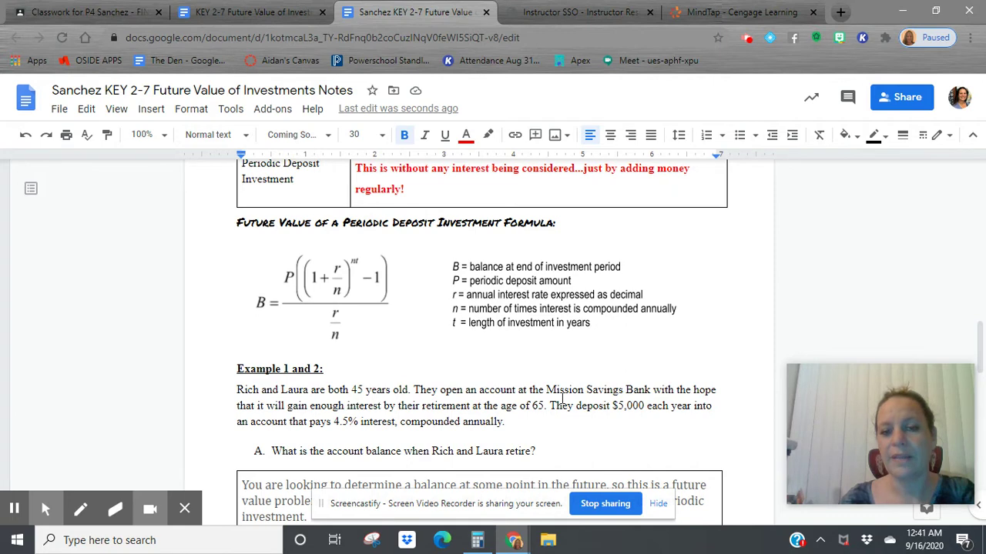
scroll(628, 431, down, 2)
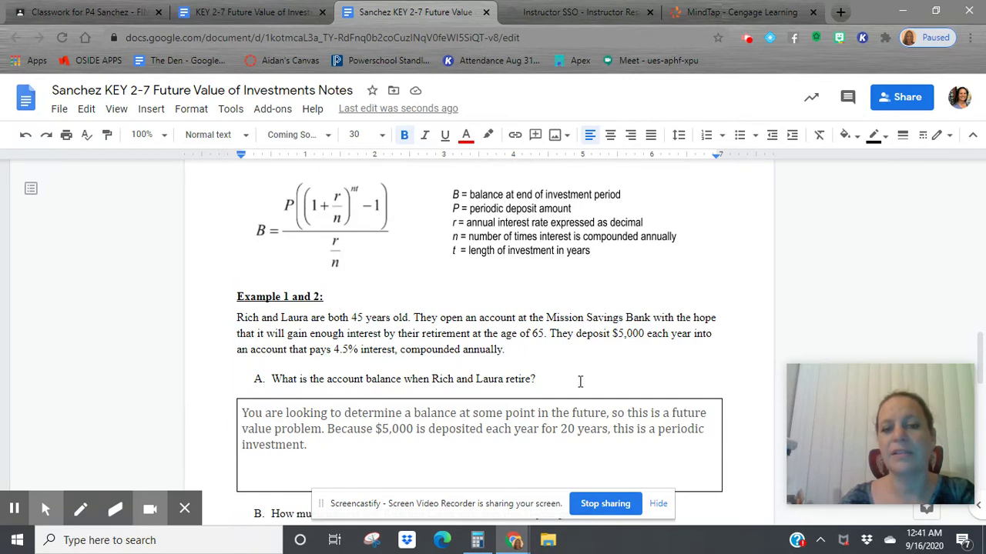
scroll(582, 382, down, 1)
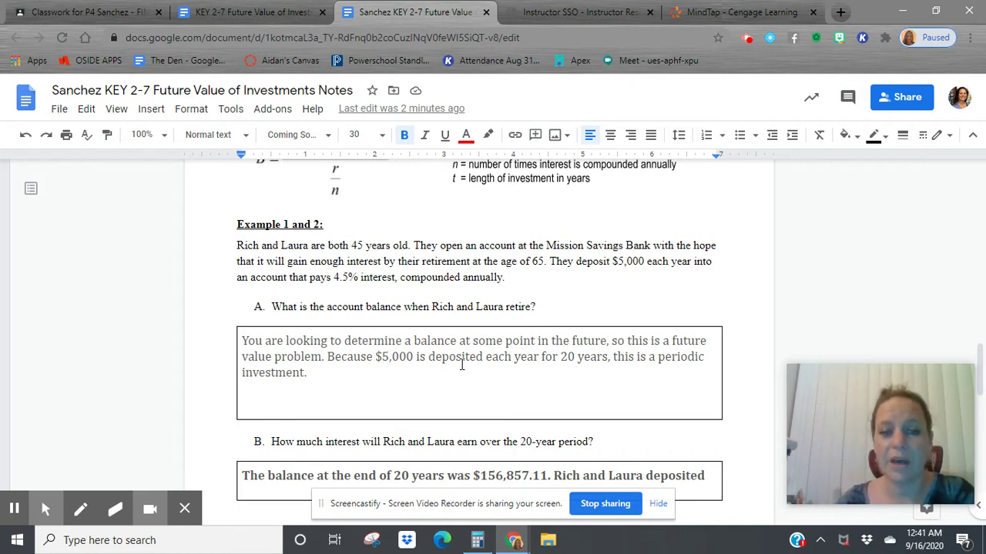
scroll(493, 375, up, 1)
scroll(383, 299, up, 2)
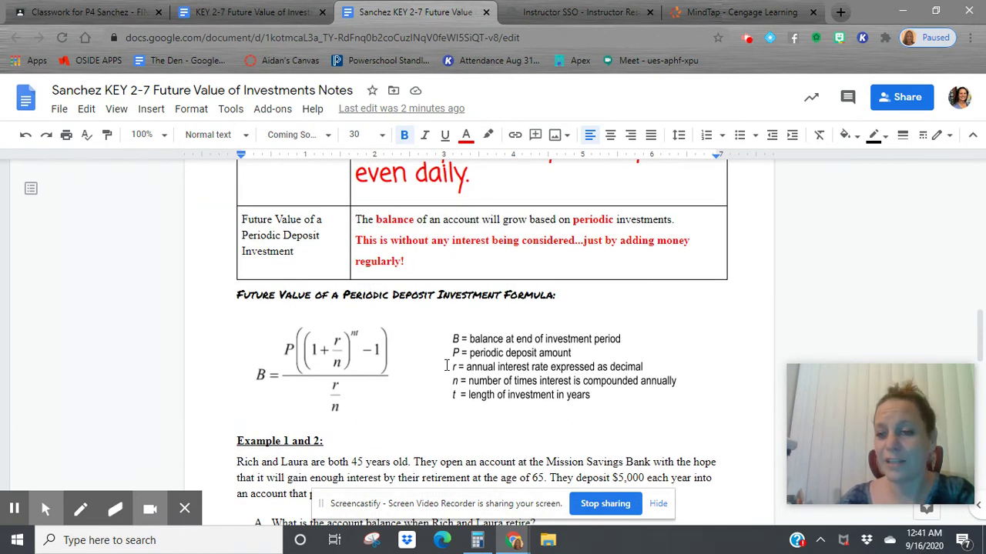
scroll(446, 366, down, 3)
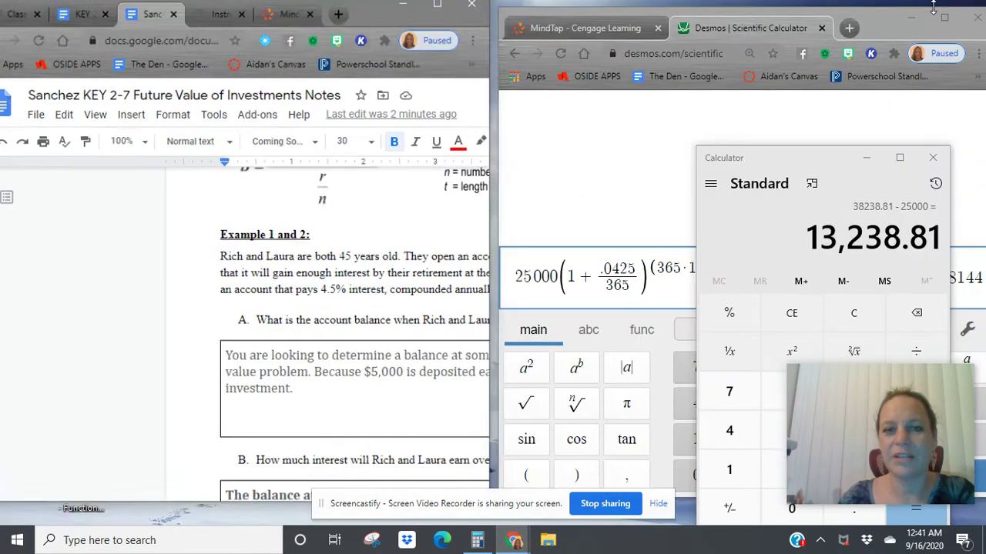
Step: Close Windows Calculator and replace the Desmos expression with 5000((1+.045/1)^(1·20)
click(935, 10)
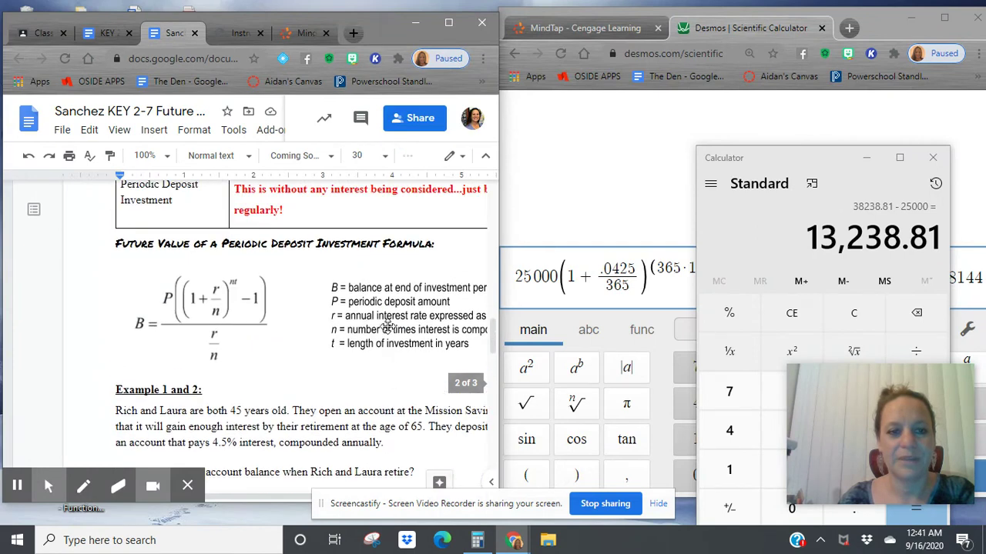
click(932, 158)
key(BackSpace)
key(BackSpace)
key(BackSpace)
key(BackSpace)
key(BackSpace)
key(BackSpace)
key(BackSpace)
key(BackSpace)
key(BackSpace)
key(BackSpace)
key(BackSpace)
key(BackSpace)
key(BackSpace)
key(BackSpace)
key(BackSpace)
key(BackSpace)
key(BackSpace)
key(BackSpace)
key(BackSpace)
key(BackSpace)
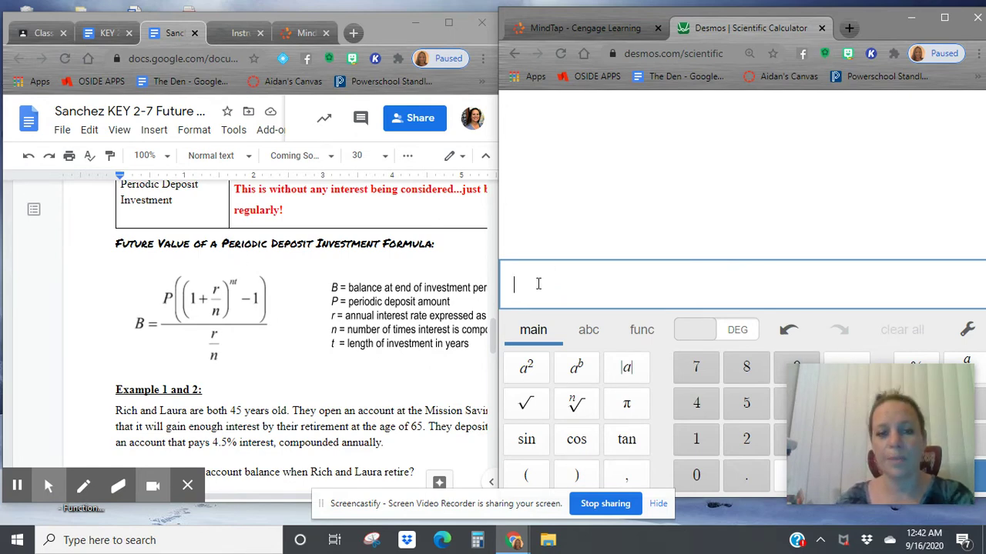
text(5000)
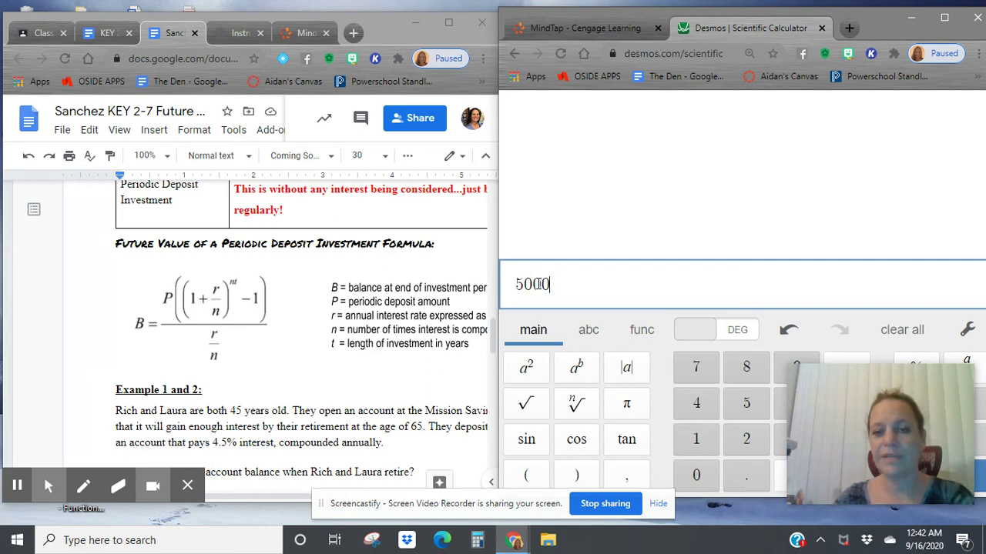
text(()
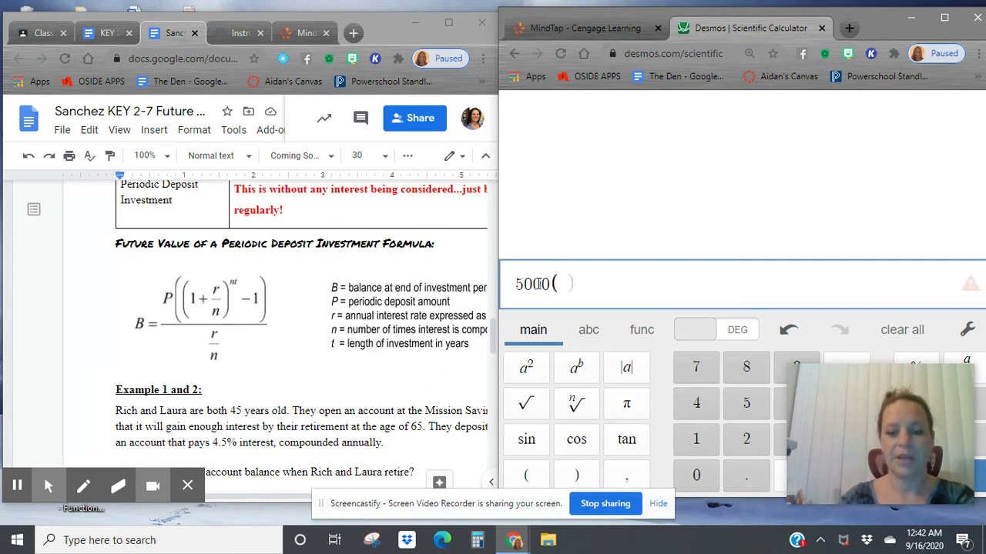
text(()
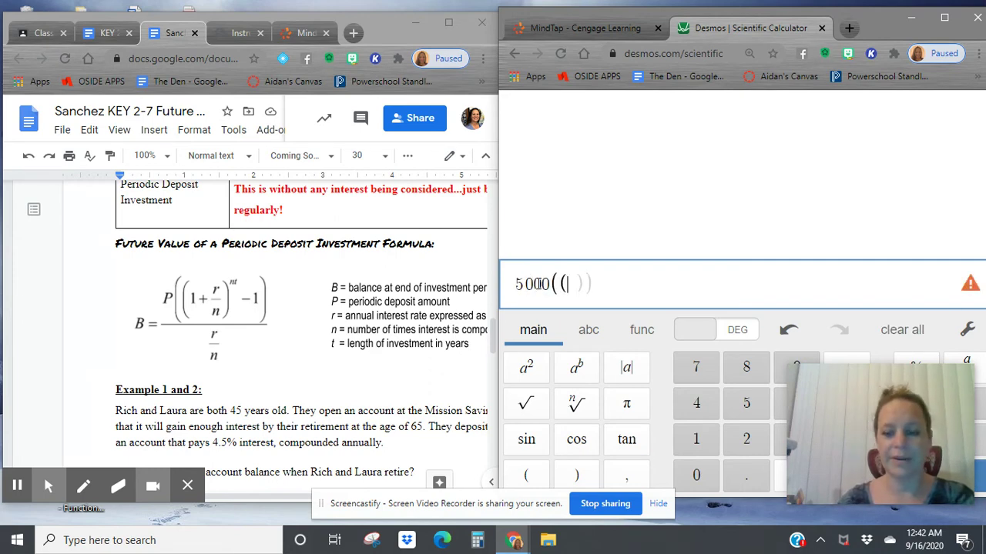
text(1+.04)
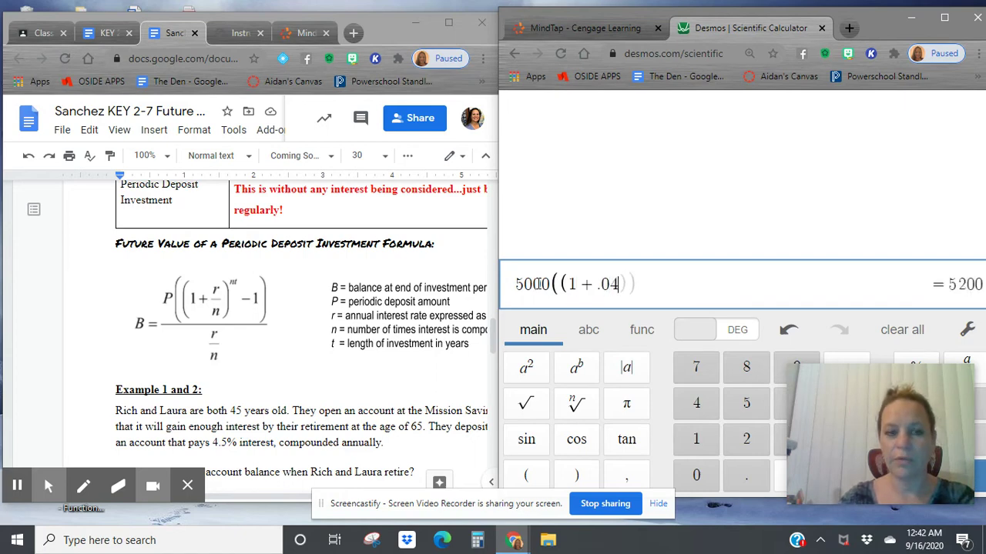
text(5/1)
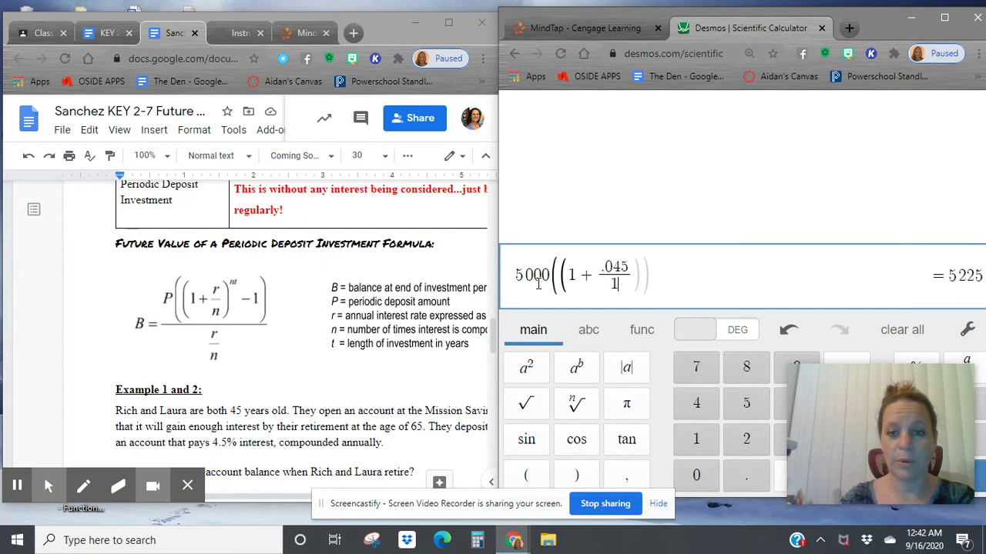
text())
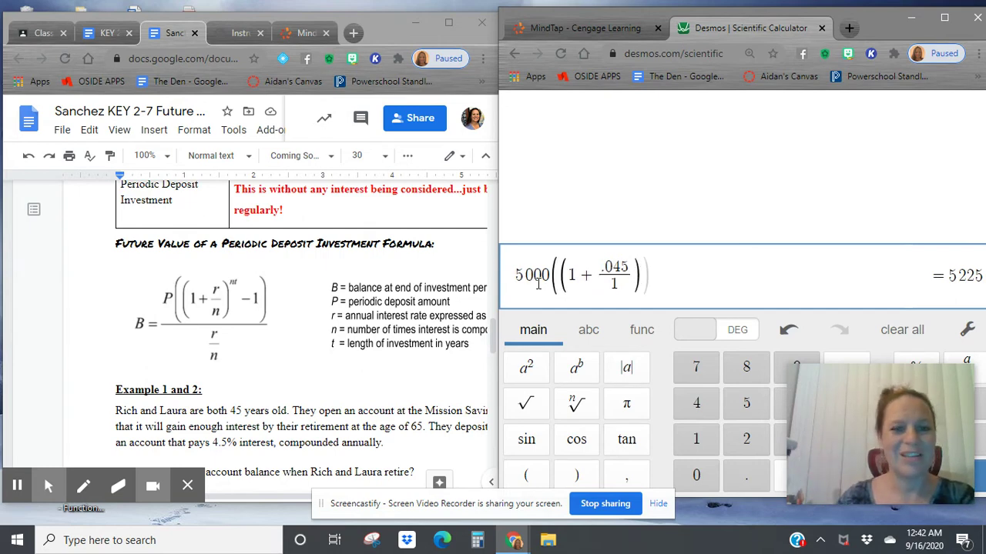
click(575, 368)
text((1)
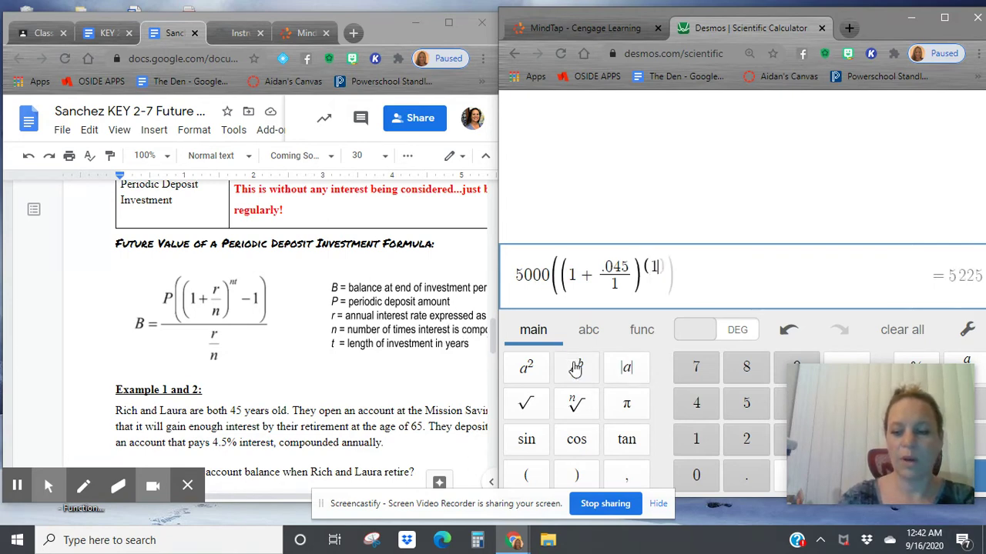
text(*20)
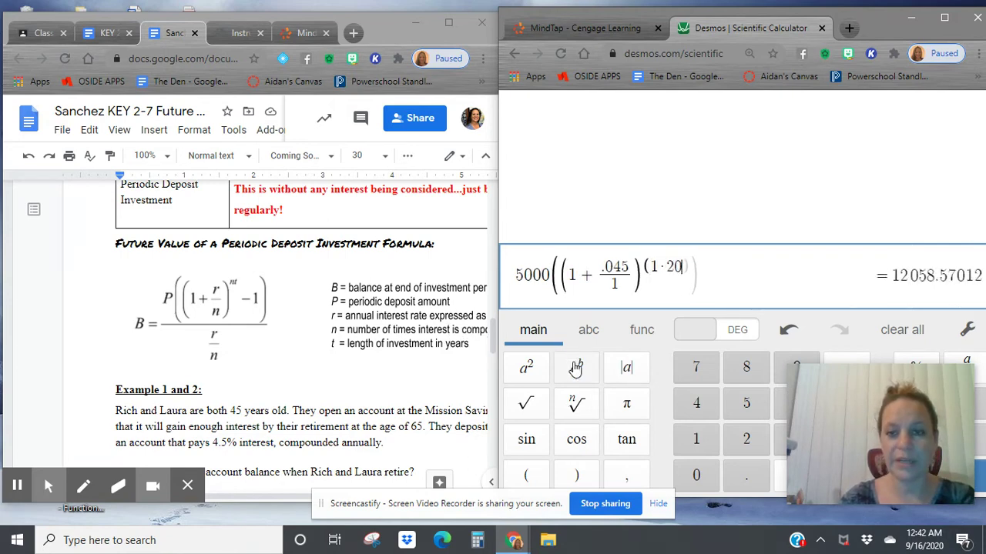
text())
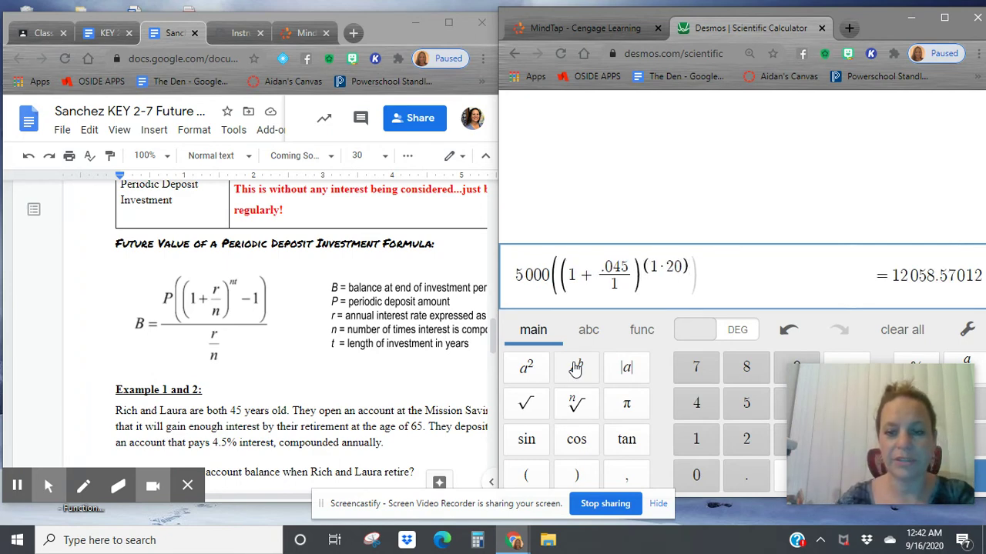
Step: Complete the formula as 5000((1+.045/1)^(1·20) − 1)/(.045/1), giving 156857.1139
key(Right)
text(-)
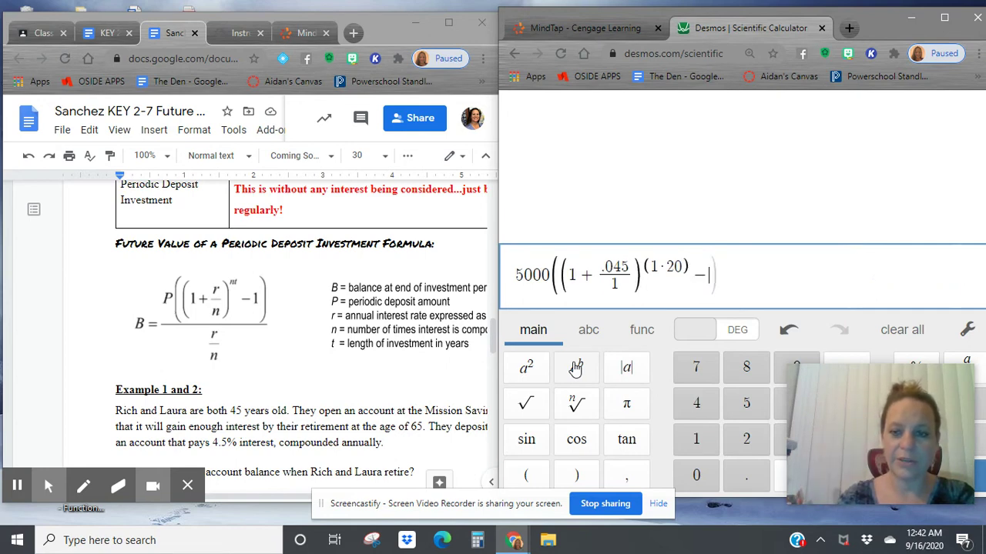
text(1)
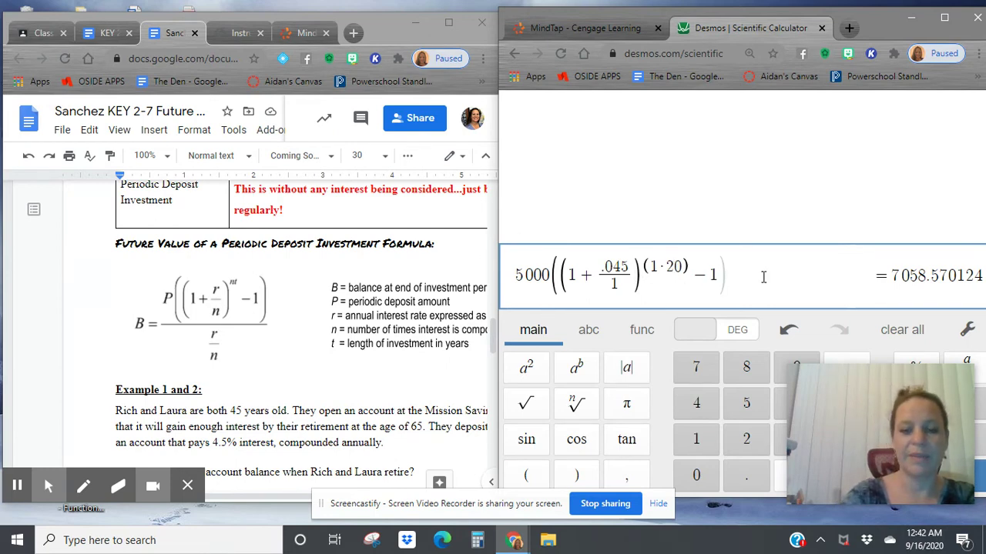
text()/)
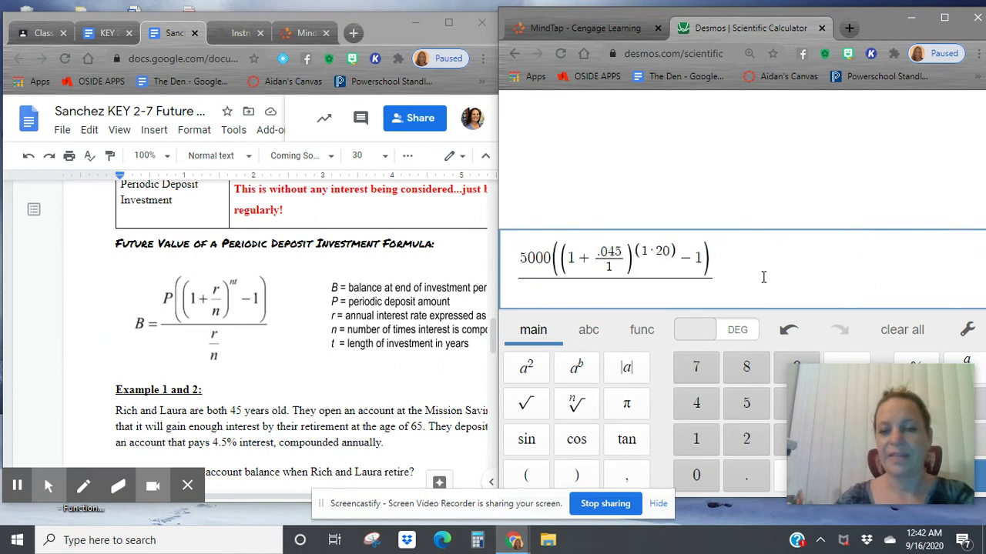
text(.045)
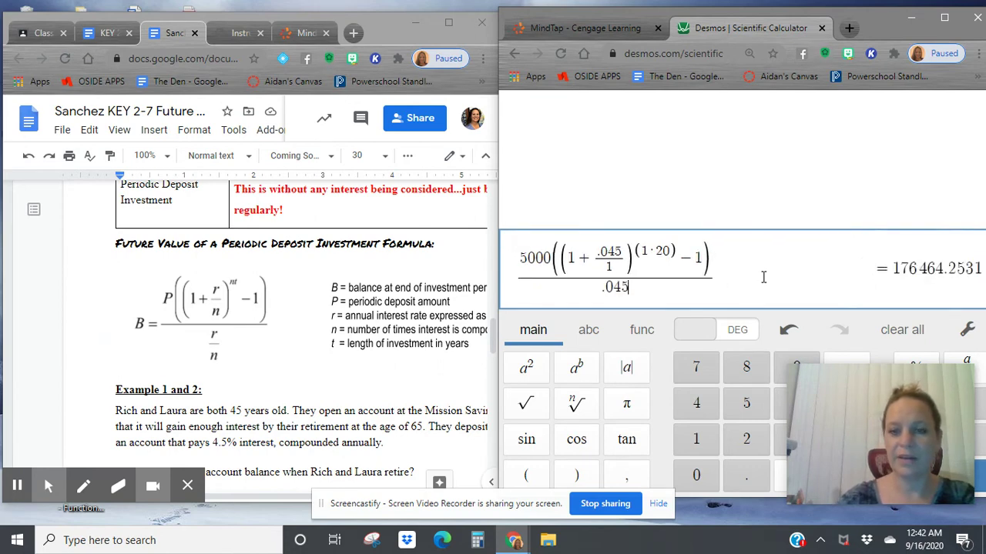
key(Return)
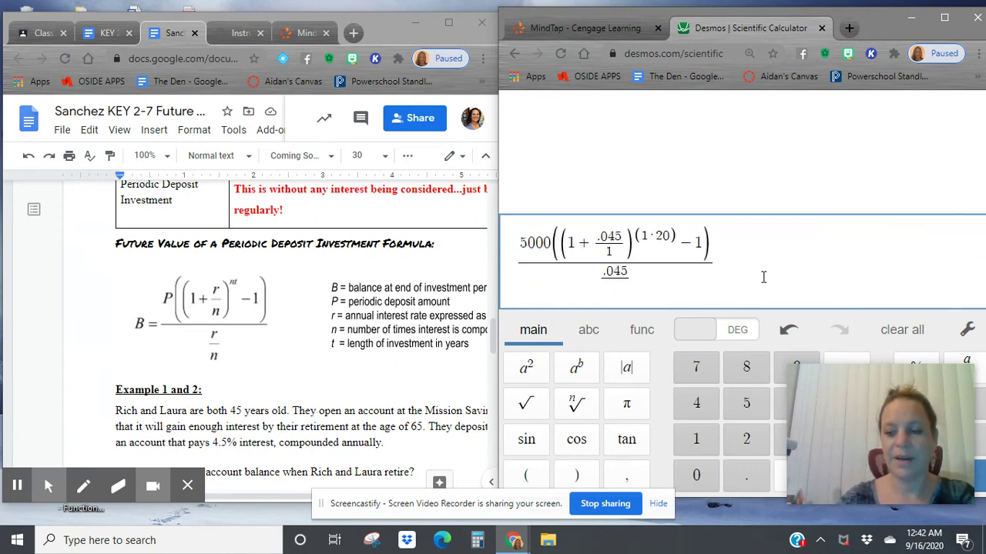
text(1)
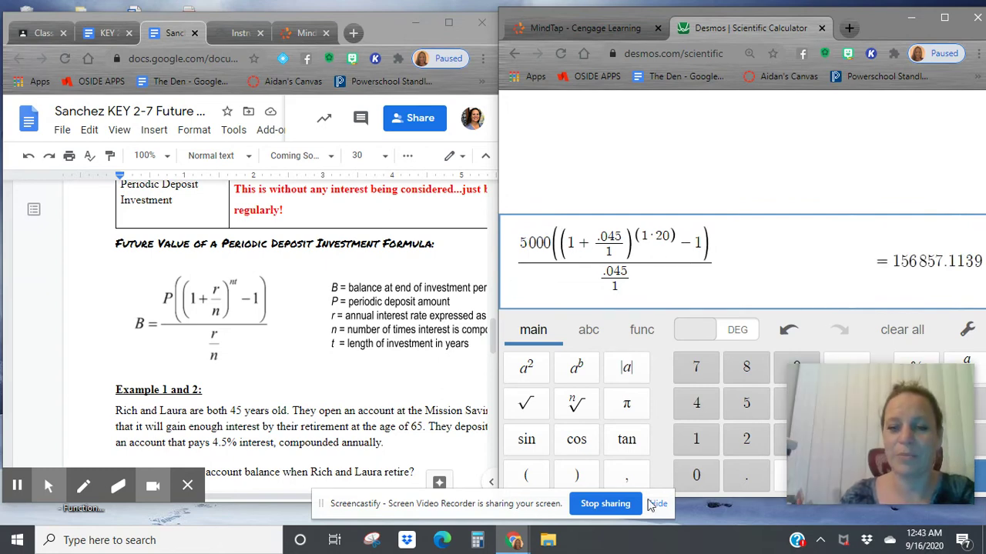
click(574, 373)
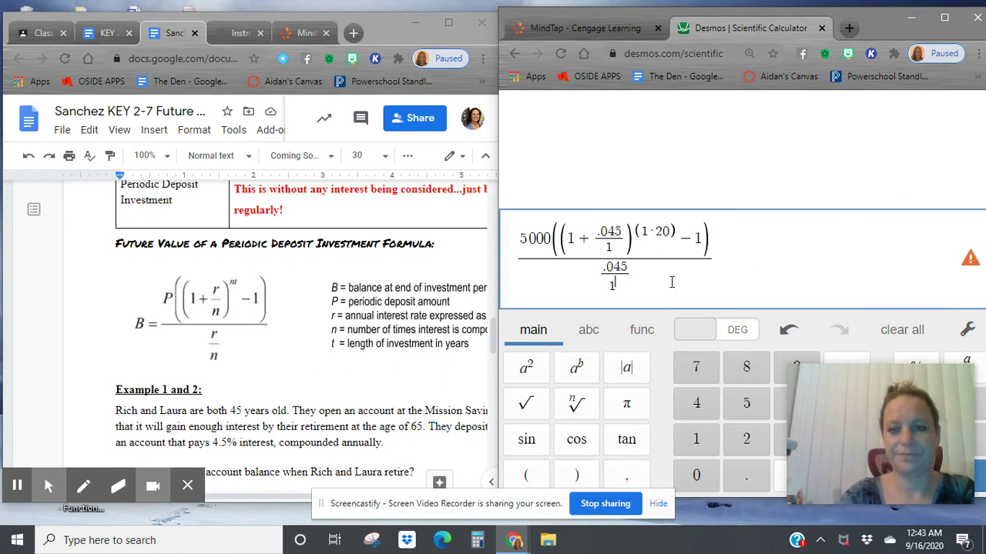
key(BackSpace)
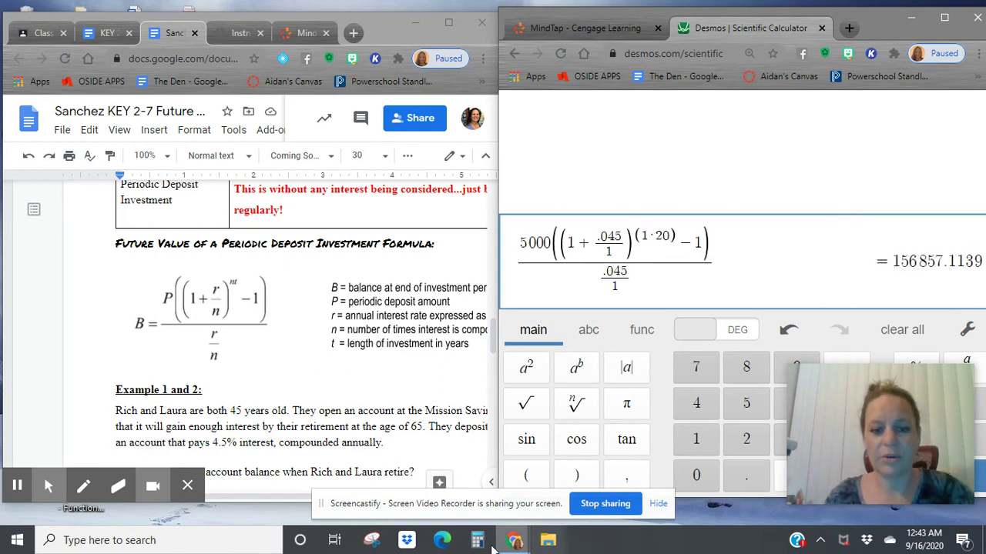
Step: Snip the Desmos calculation equalling 156857.11 and copy it to the clipboard without saving
click(372, 540)
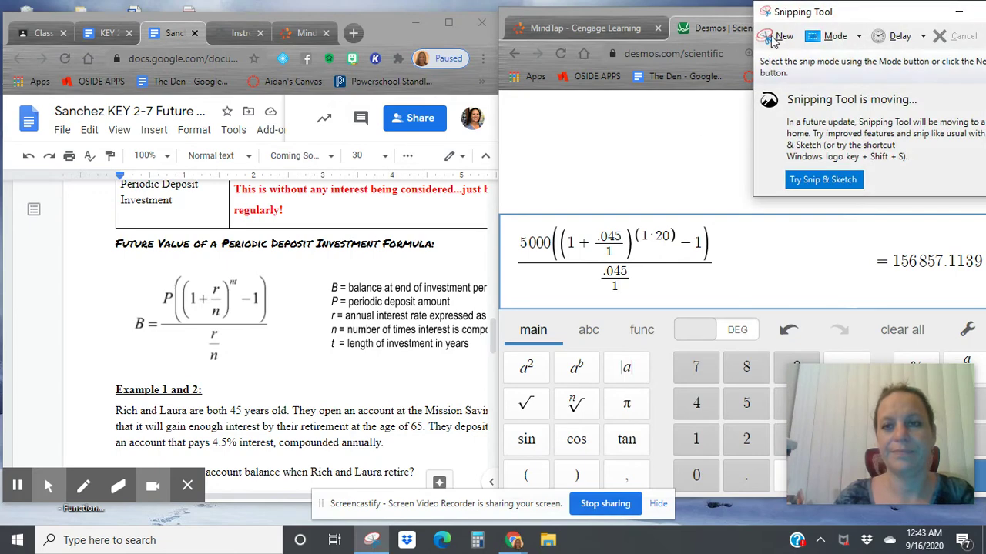
click(784, 36)
drag(511, 219, 968, 308)
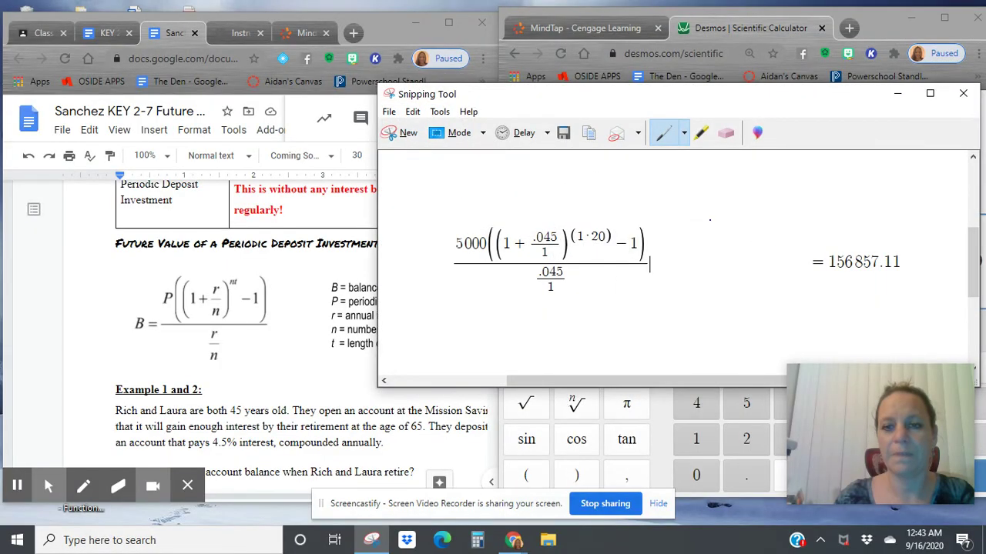
right_click(622, 218)
click(643, 243)
click(958, 105)
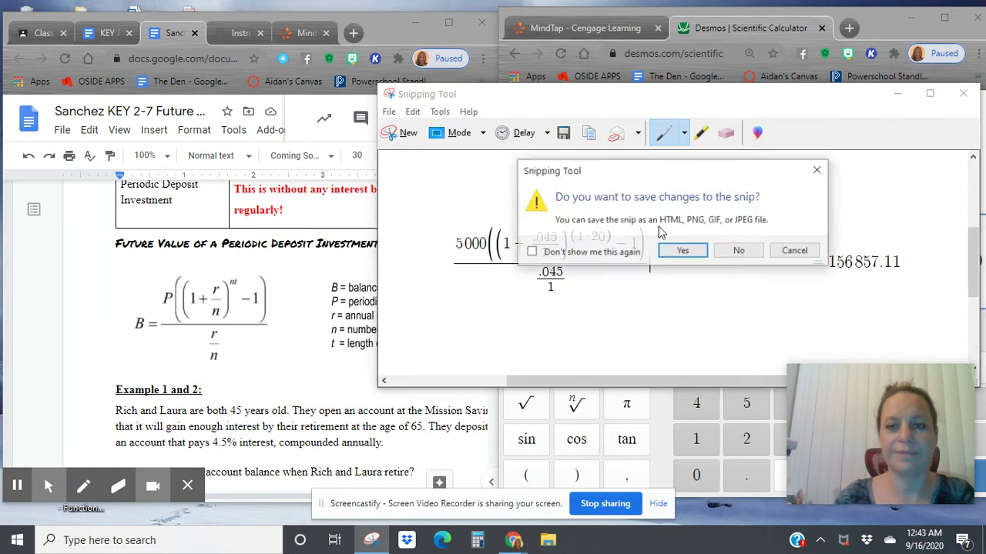
click(736, 249)
Step: Paste the Desmos capture into question A's answer box
scroll(250, 321, down, 2)
scroll(250, 321, down, 2)
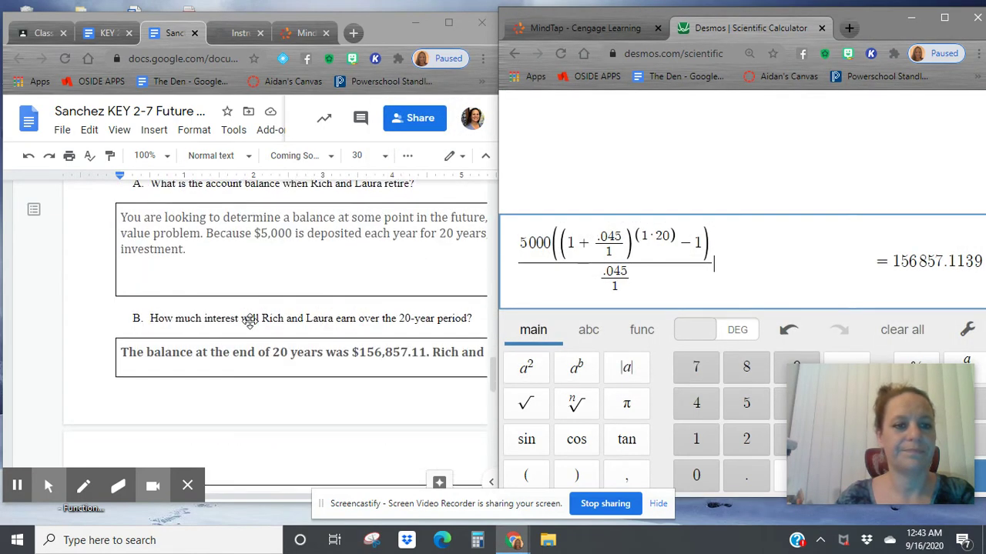
click(152, 279)
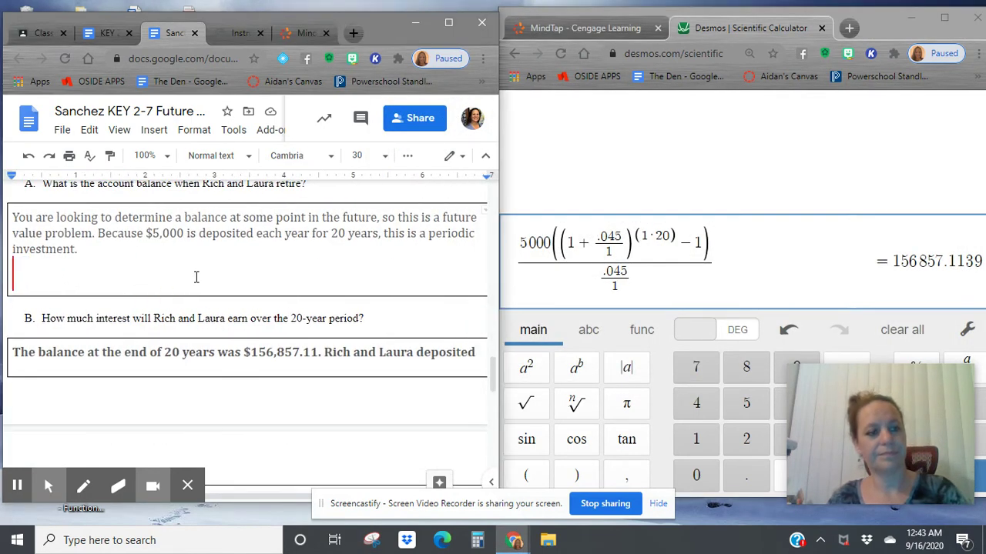
key(ctrl+v)
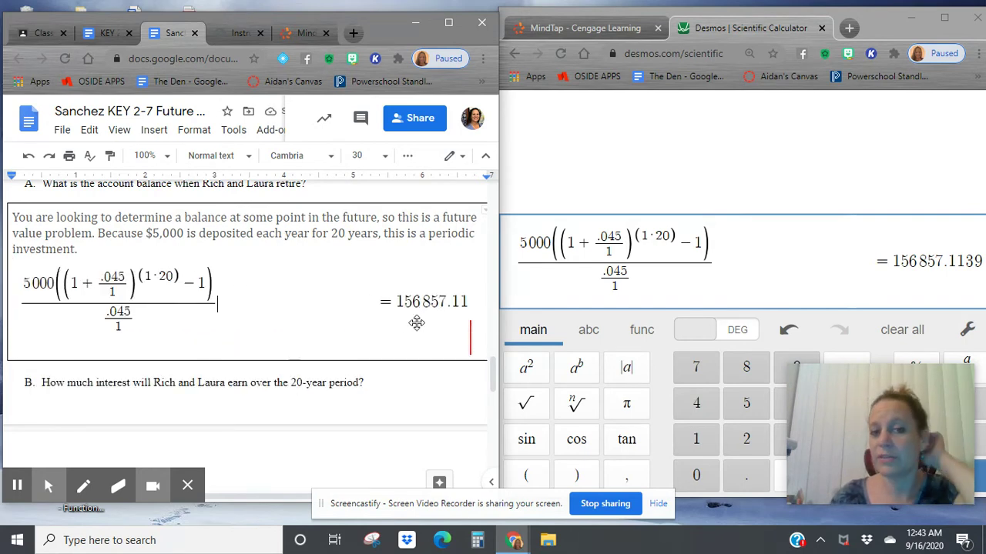
Step: Start part B's answer with a new line reading 5000x20= below the question
scroll(394, 315, down, 3)
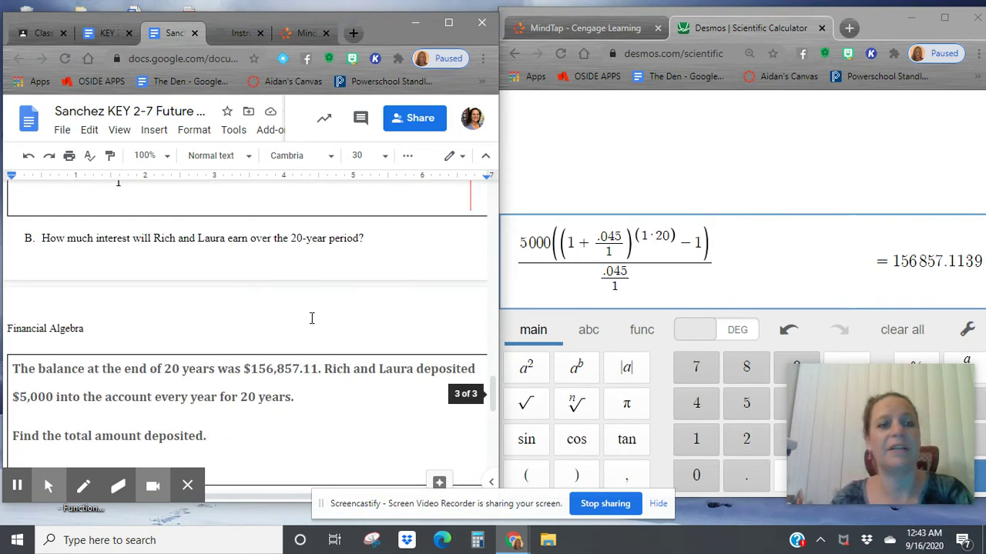
scroll(327, 318, down, 1)
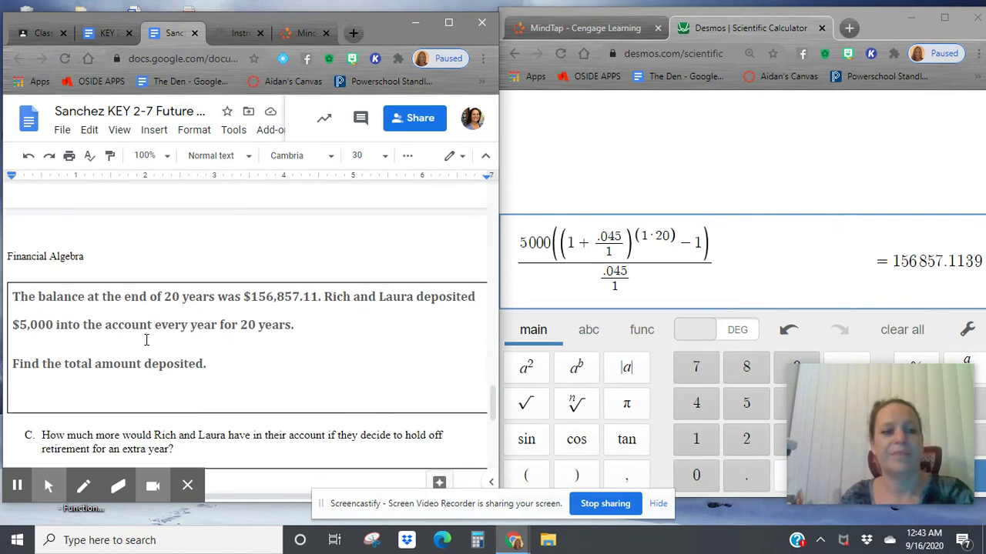
scroll(138, 344, up, 1)
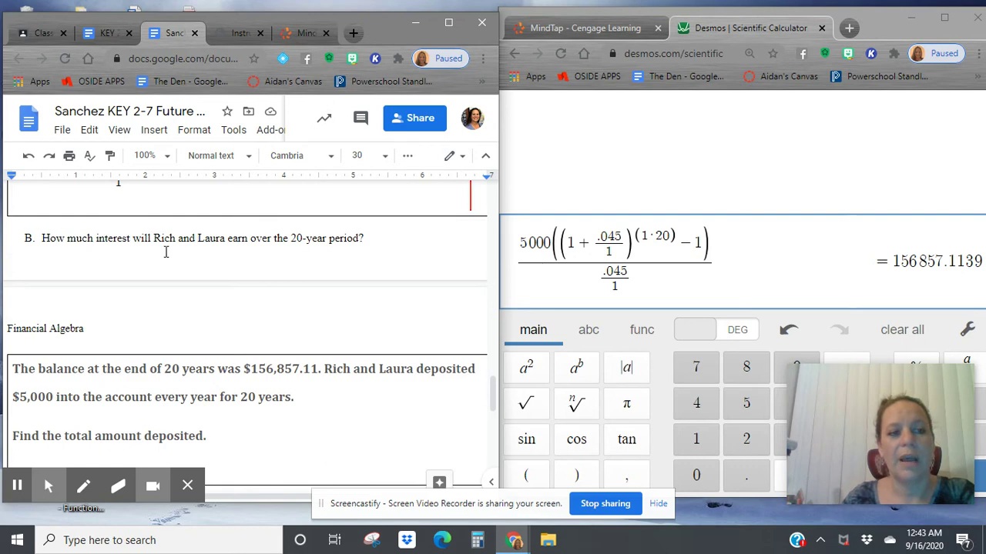
scroll(357, 288, down, 2)
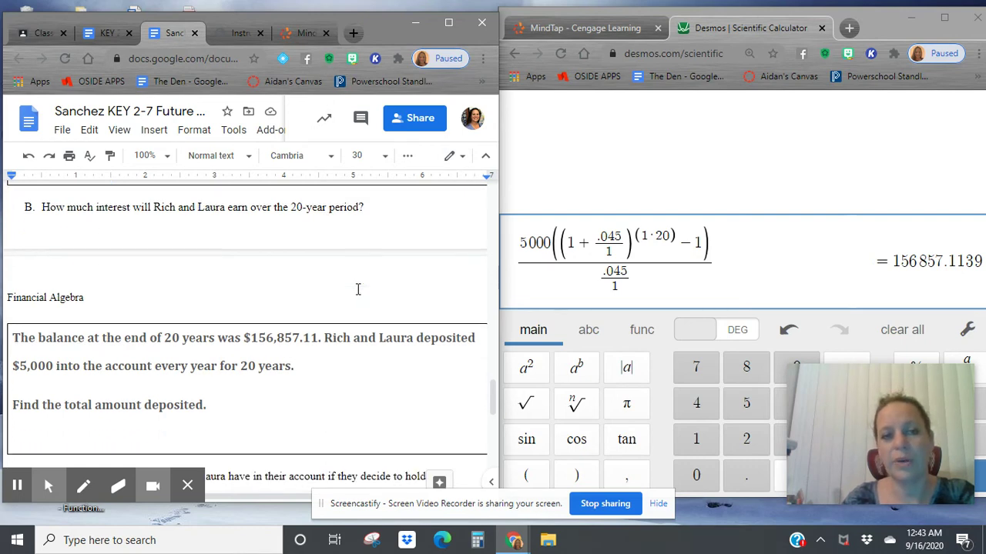
click(171, 320)
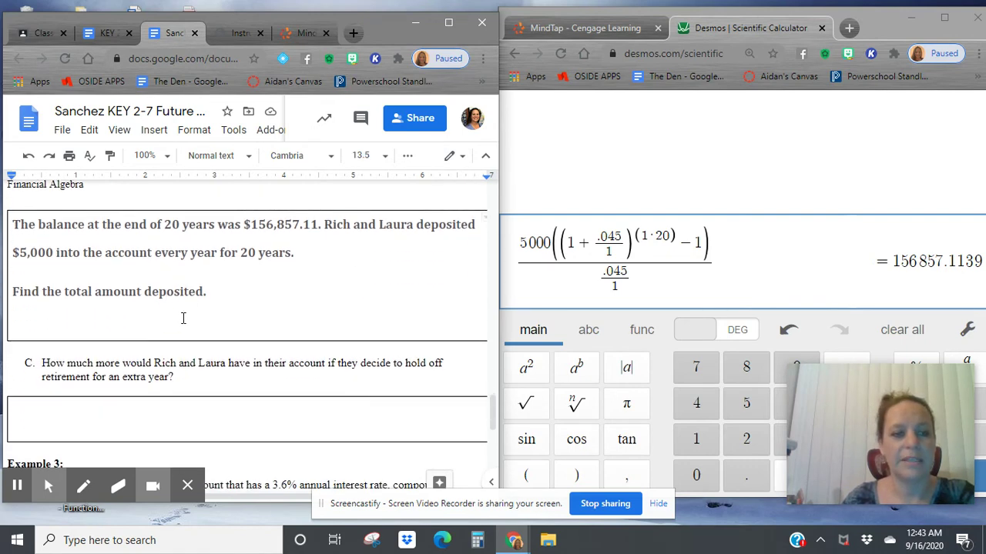
click(53, 325)
text(156857.11-)
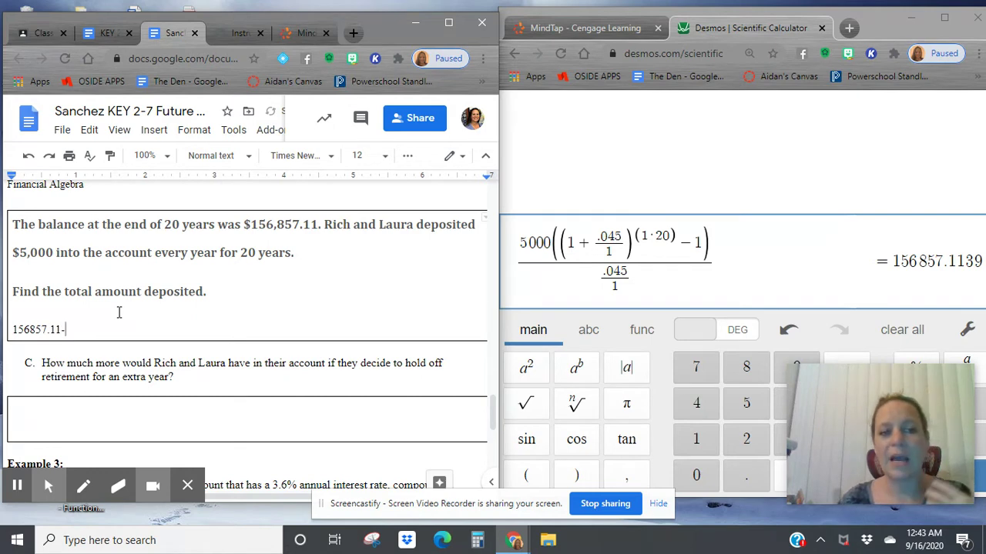
click(230, 293)
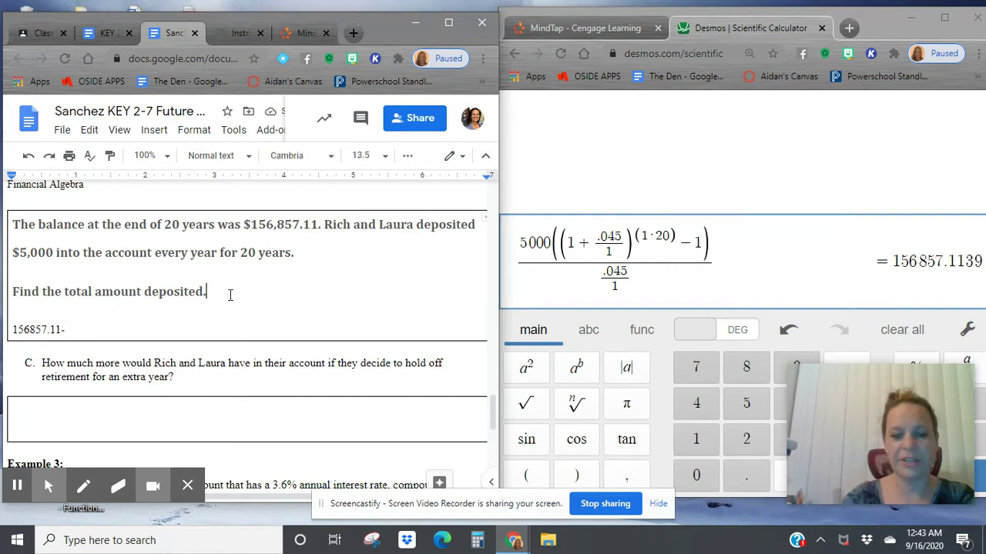
key(Return)
text(5000)
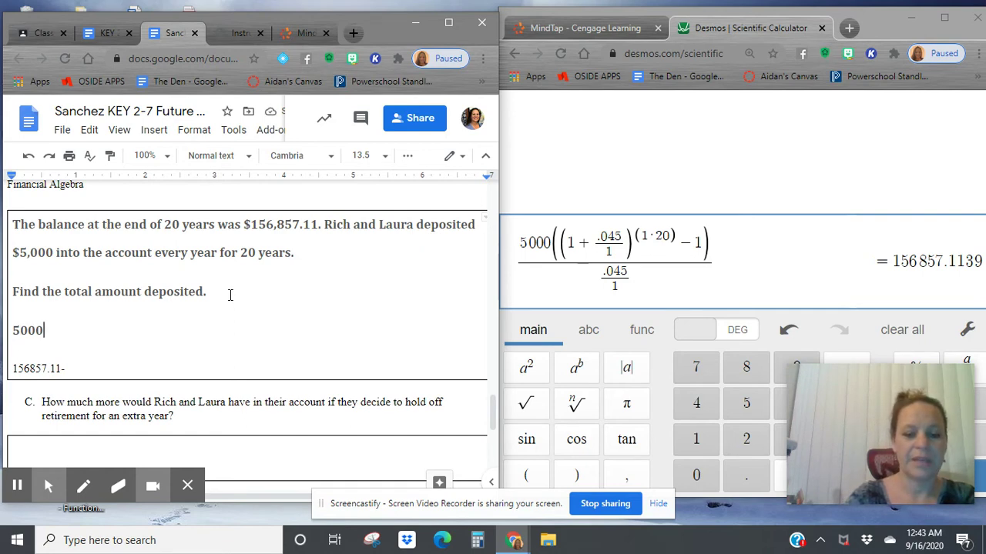
text(x20)
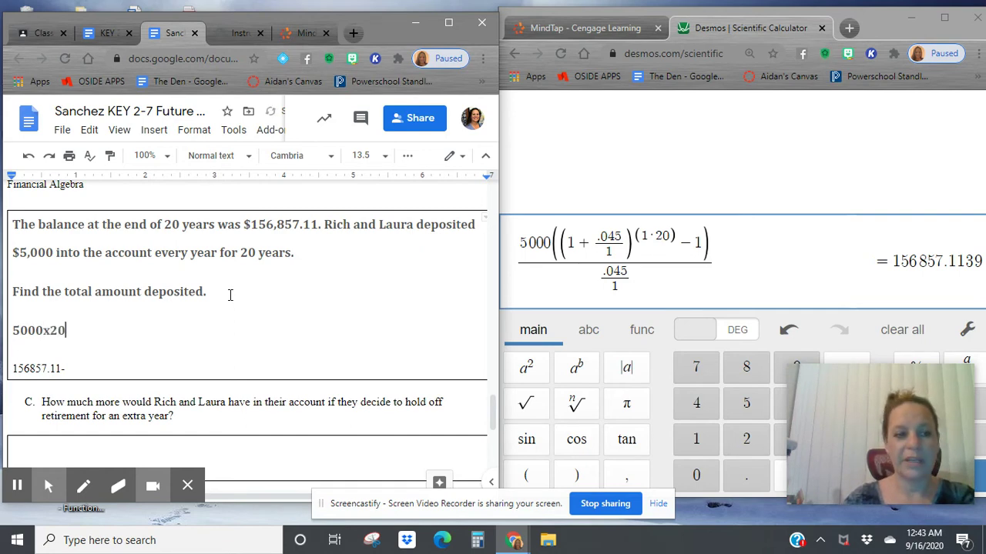
text(=)
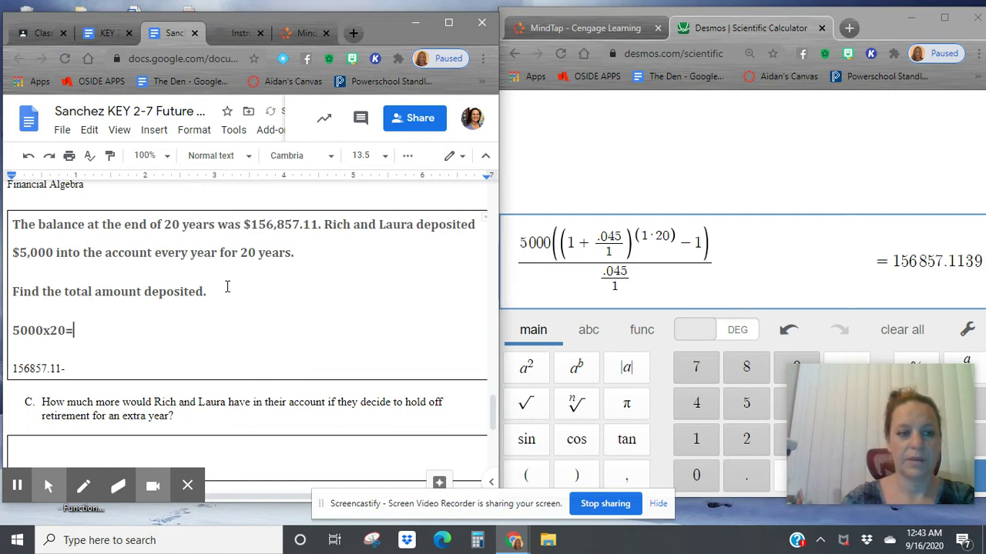
Step: Compute 5000*20 in Desmos and write the result 100000 after 5000x20=
click(745, 280)
key(Return)
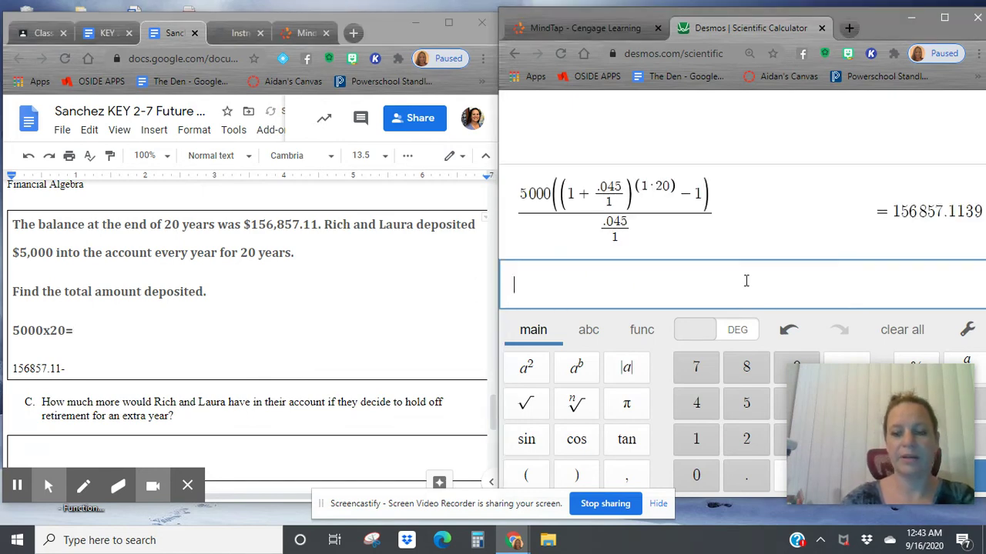
text(5000)
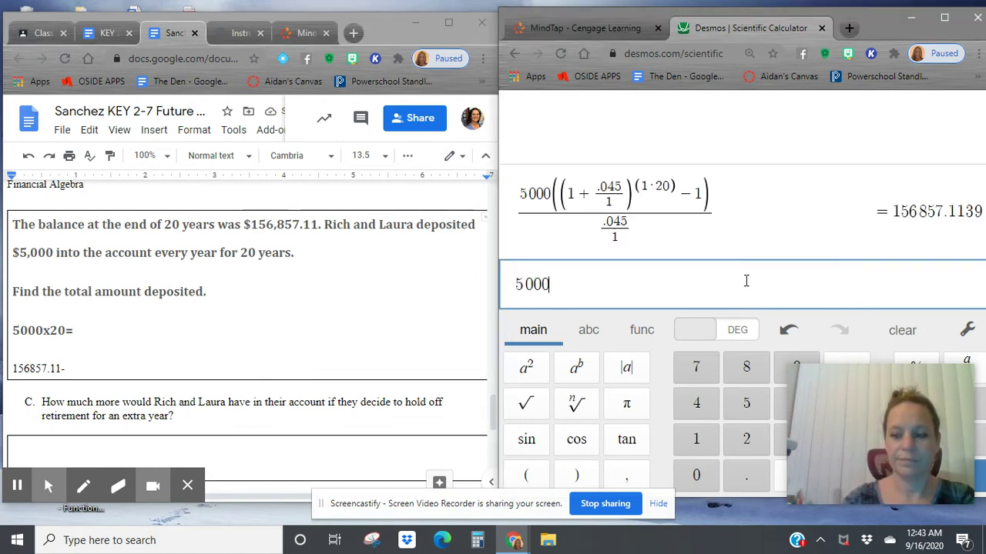
text(*20)
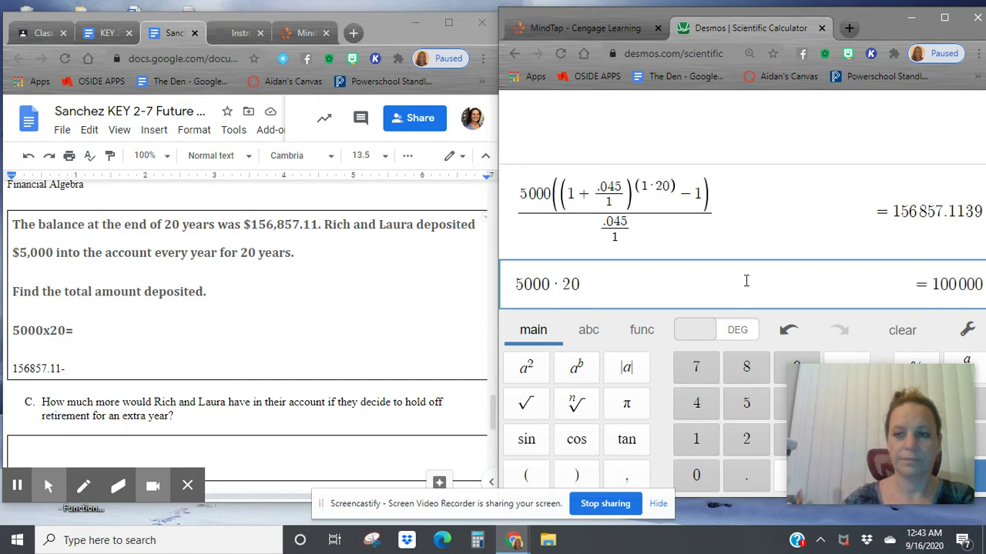
click(104, 333)
text(1)
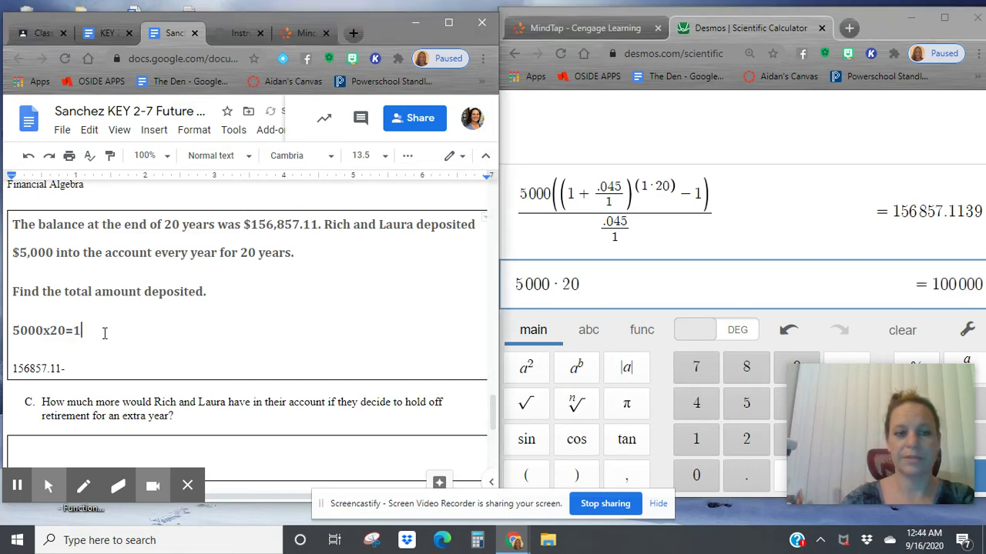
text(00000)
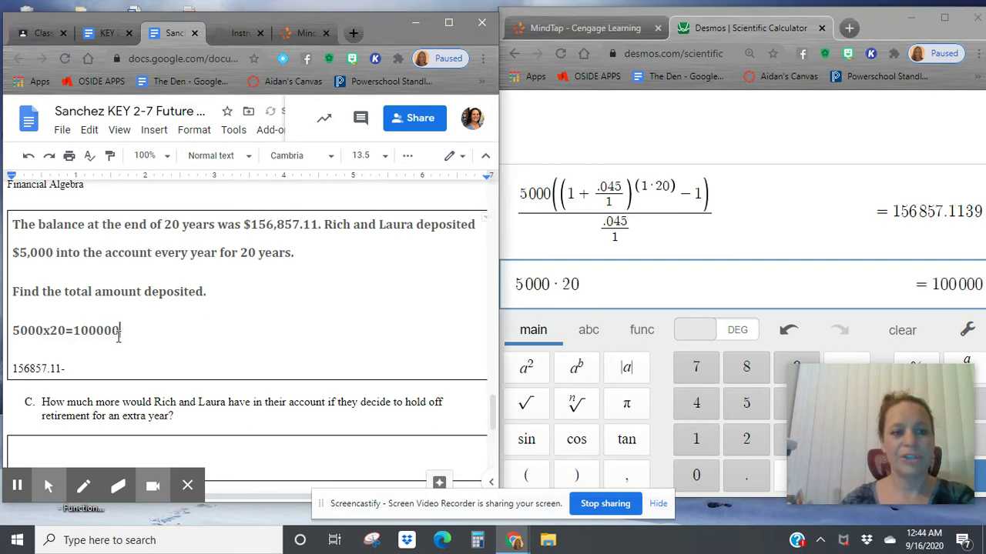
Step: Complete the second line as 156857.11-100000 and select both calculation lines
click(68, 369)
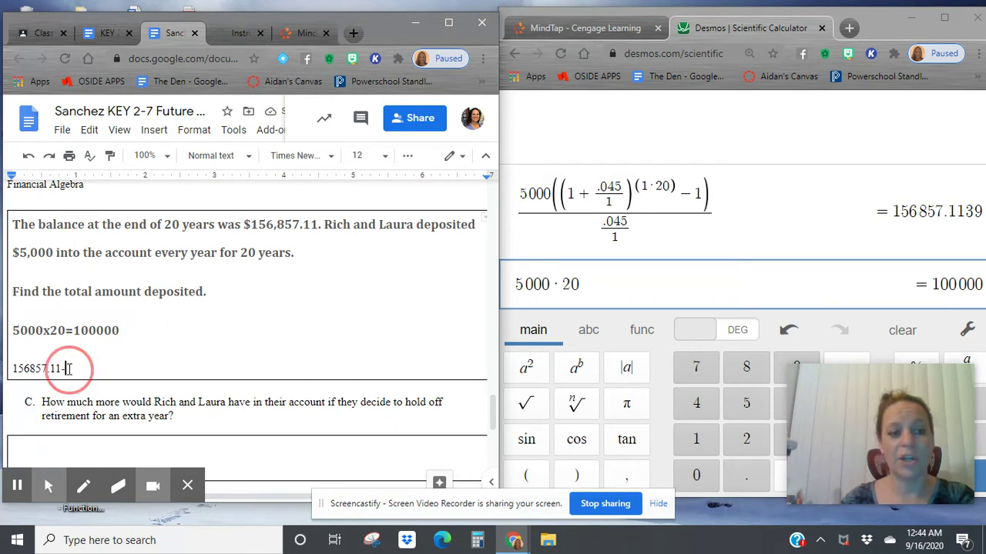
text(10000)
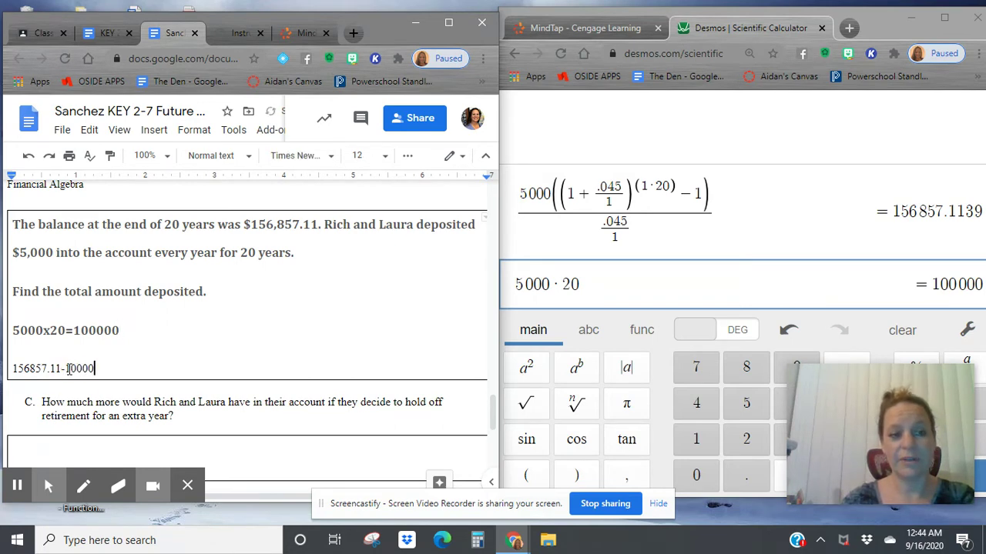
text(0)
click(105, 367)
triple_click(3, 338)
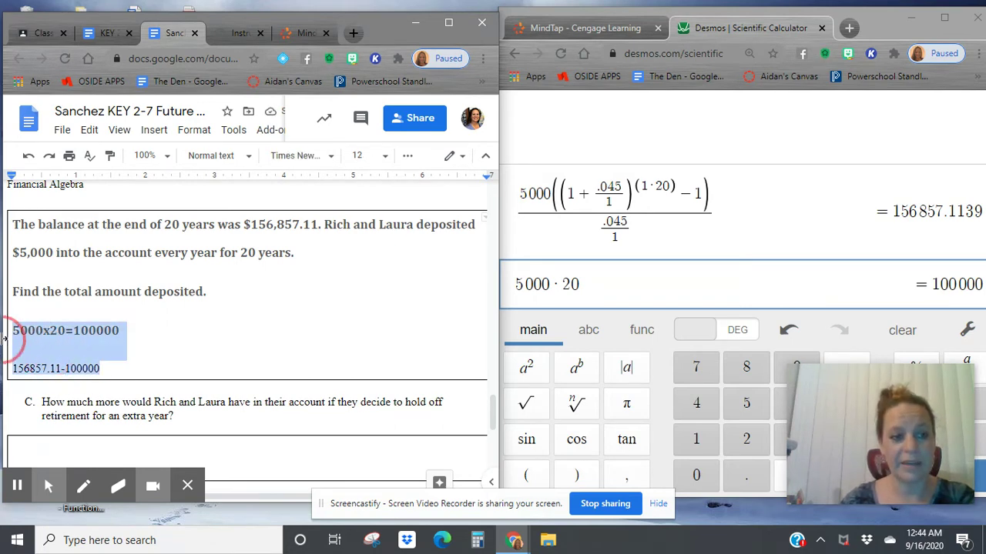
Step: Make both calculation lines bold, red and font size 30
click(448, 22)
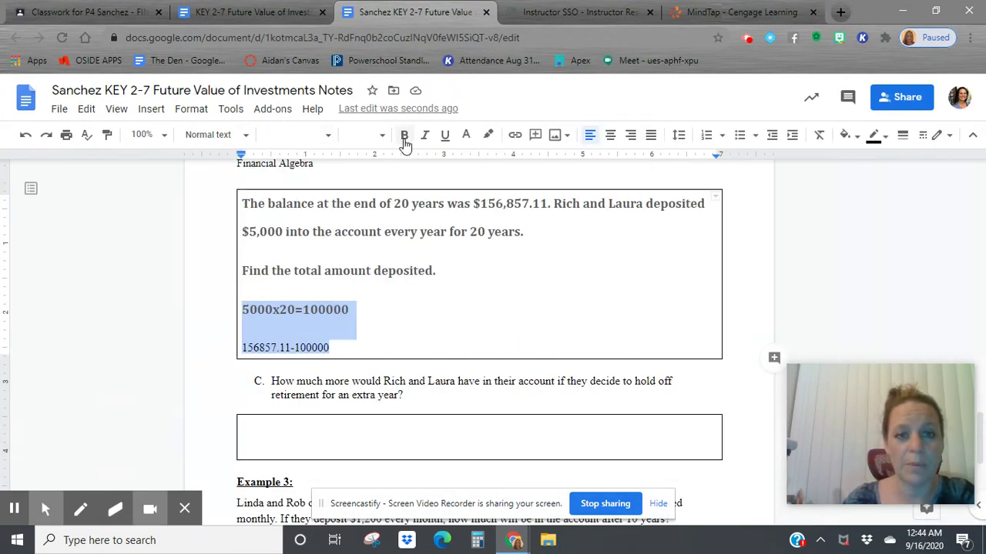
click(405, 142)
click(466, 136)
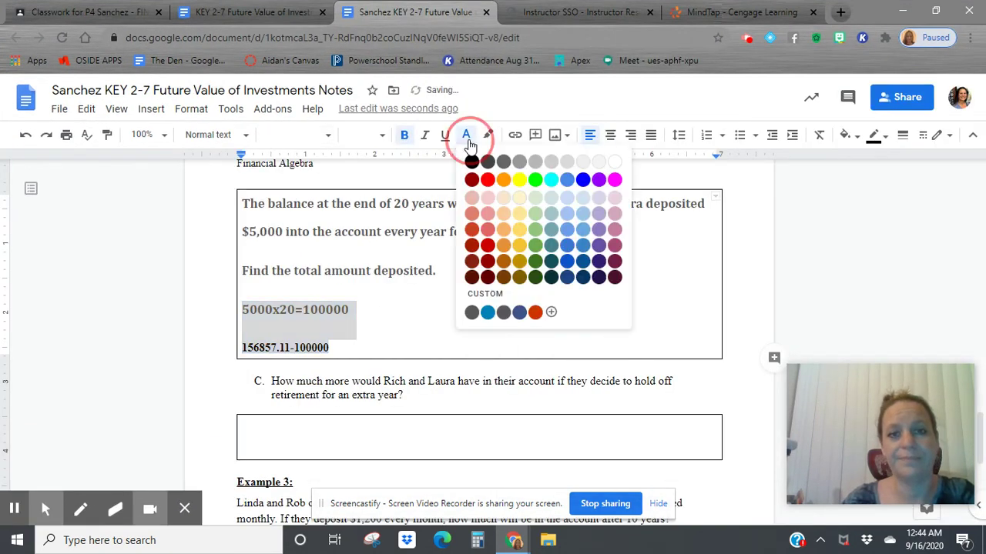
click(488, 182)
click(382, 136)
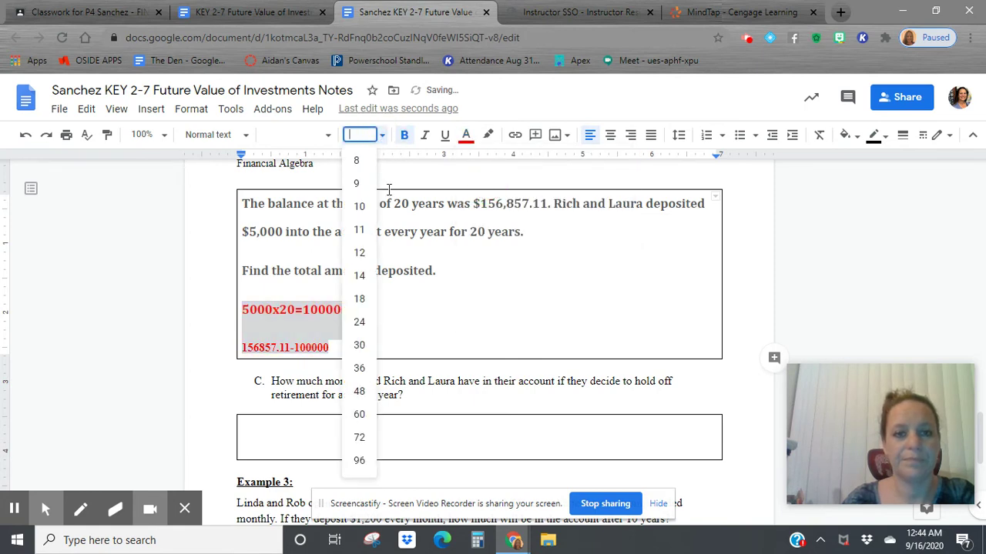
click(359, 346)
Step: Complete the second line as 156857.11-100000=$56,857.11
click(481, 390)
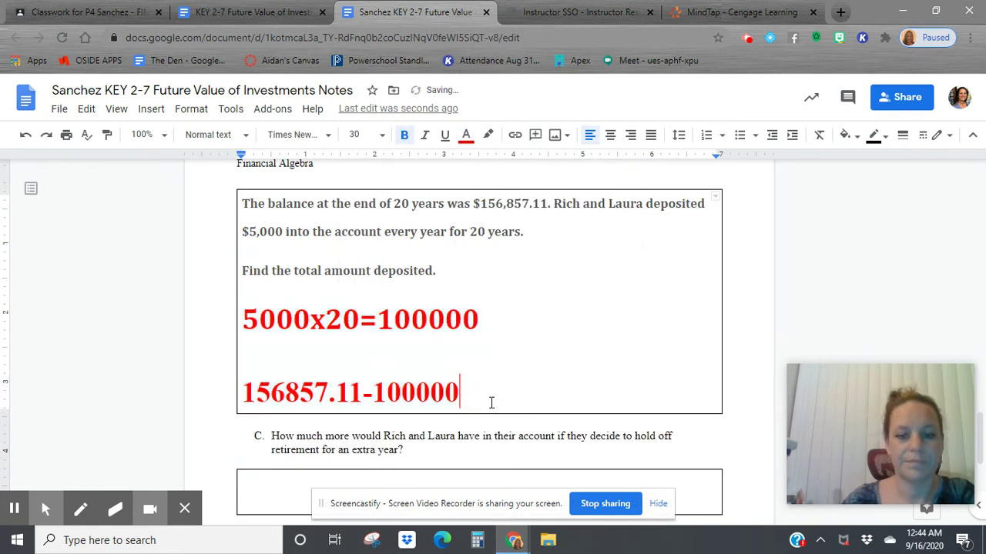
text(=56)
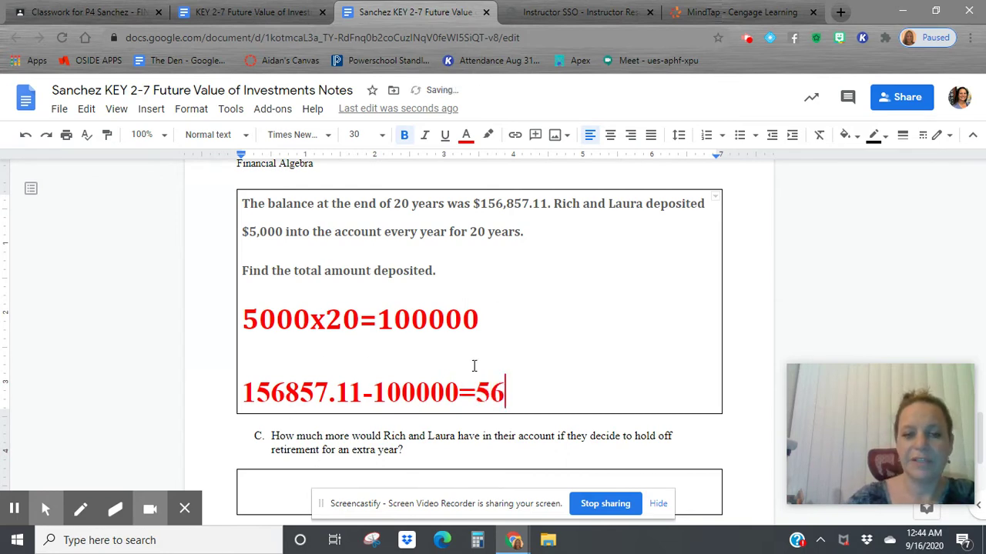
text(,857.11)
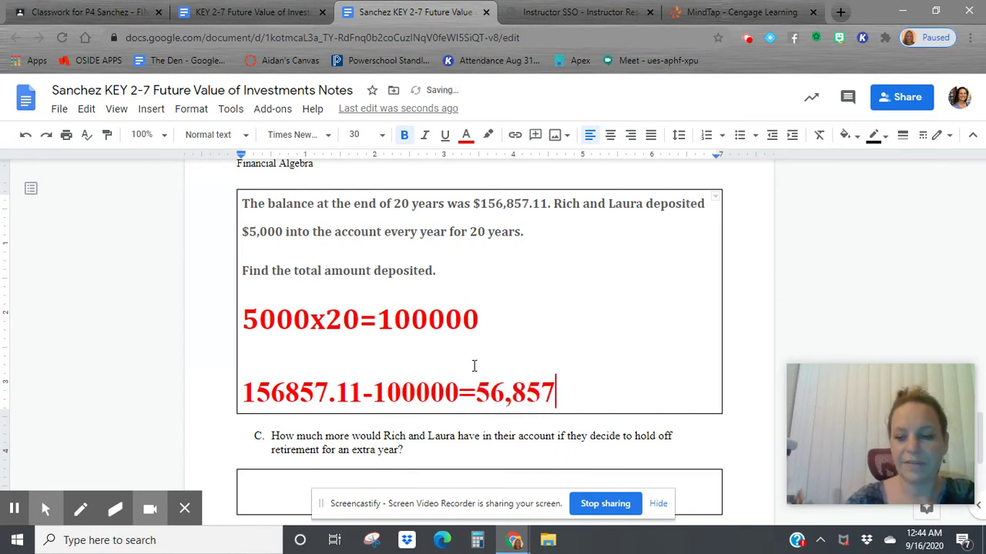
click(475, 396)
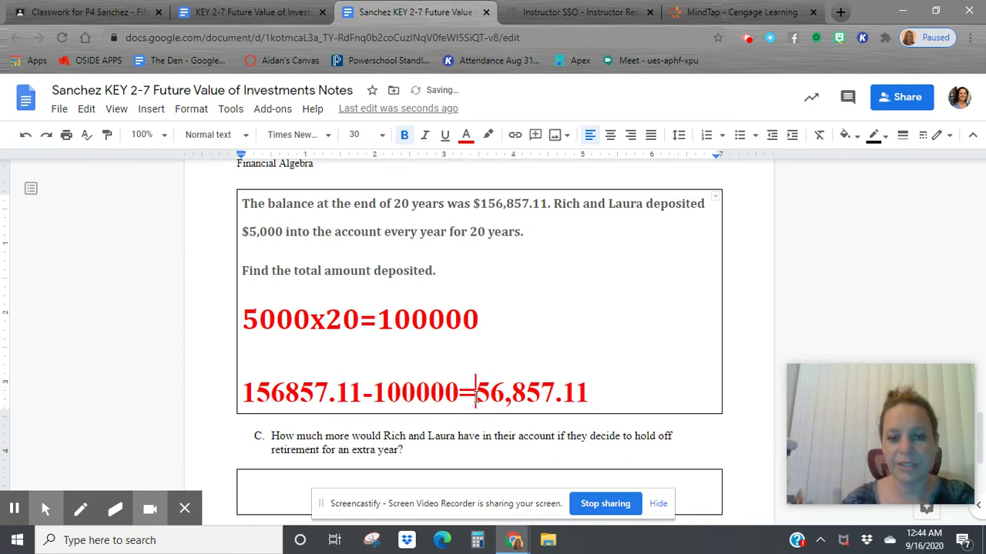
text($)
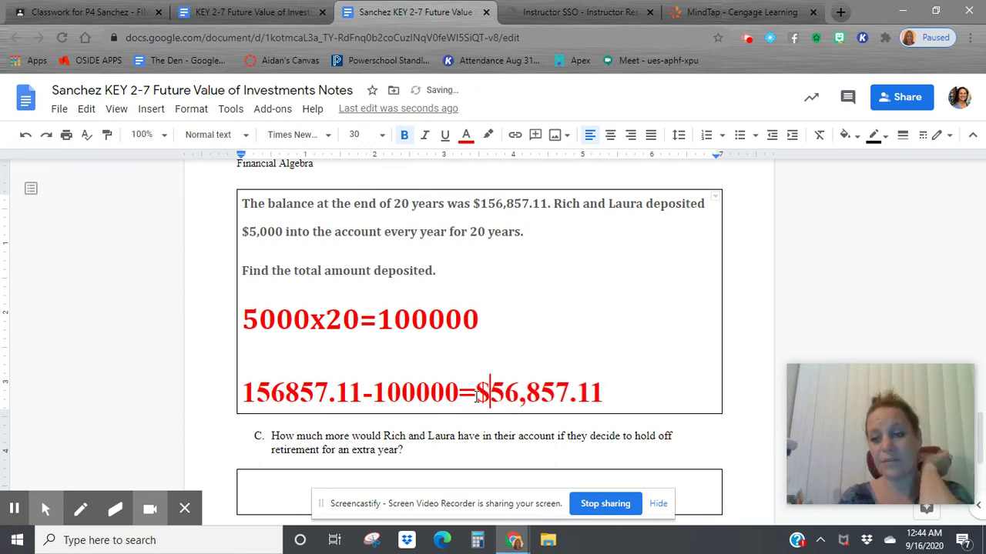
scroll(504, 370, down, 2)
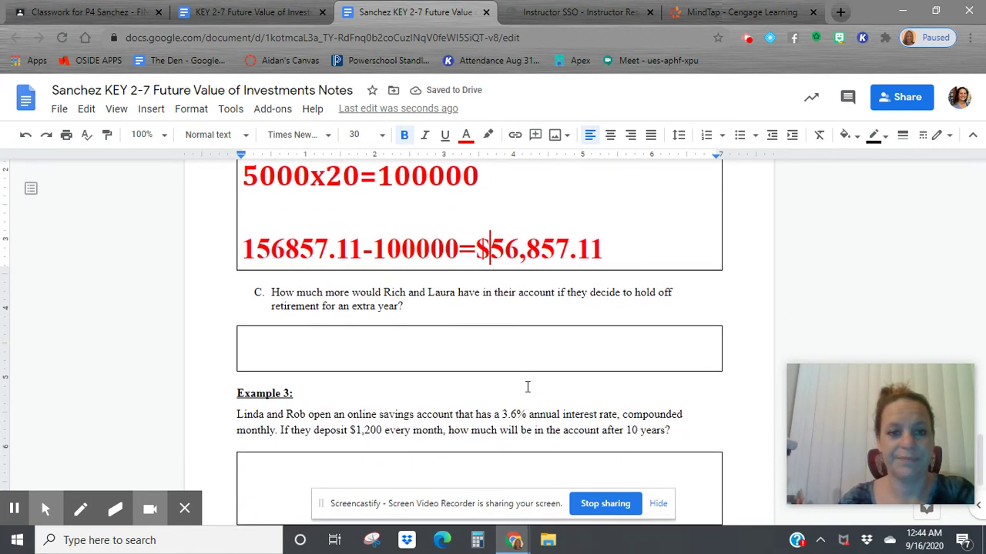
Step: Change the Desmos calculation's exponent to 21 years for Part C
click(378, 337)
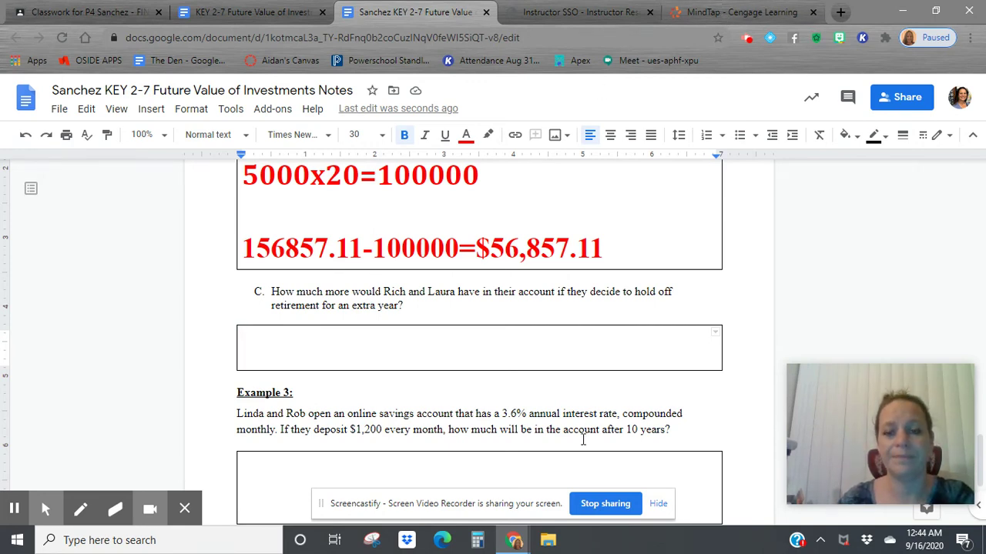
click(911, 10)
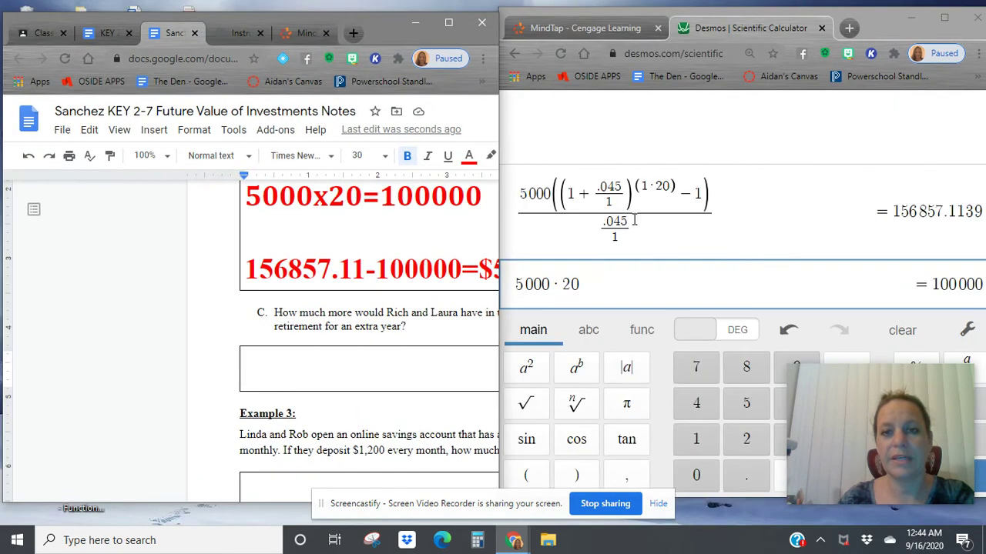
click(669, 186)
key(BackSpace)
key(BackSpace)
text(20)
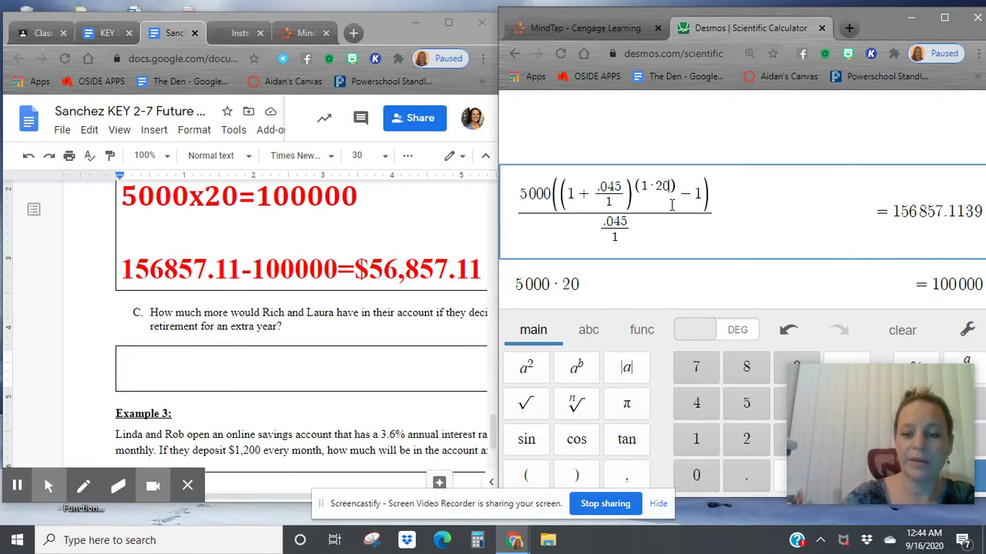
key(BackSpace)
text(1)
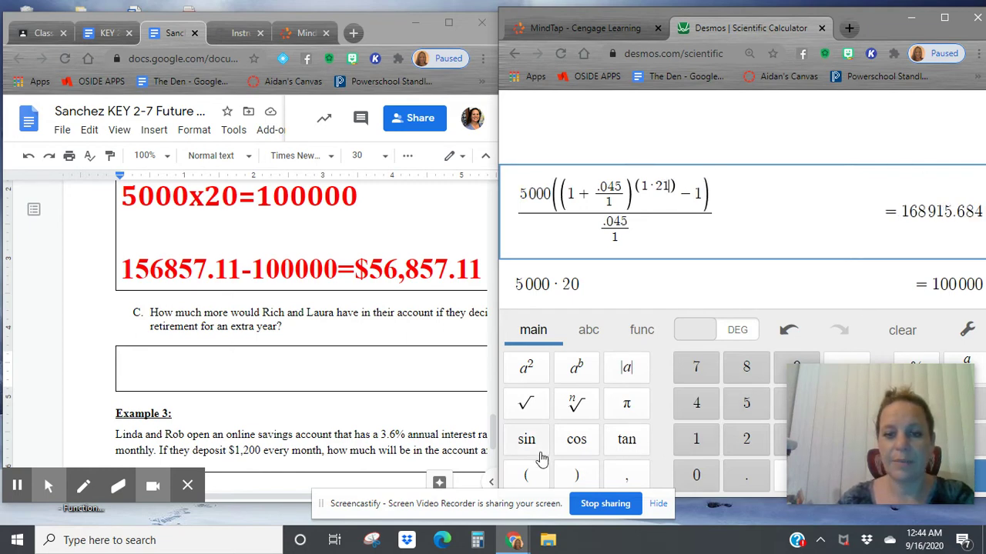
Step: Snip and copy the 21-year Desmos calculation showing 168915.684, discarding the snip
click(375, 540)
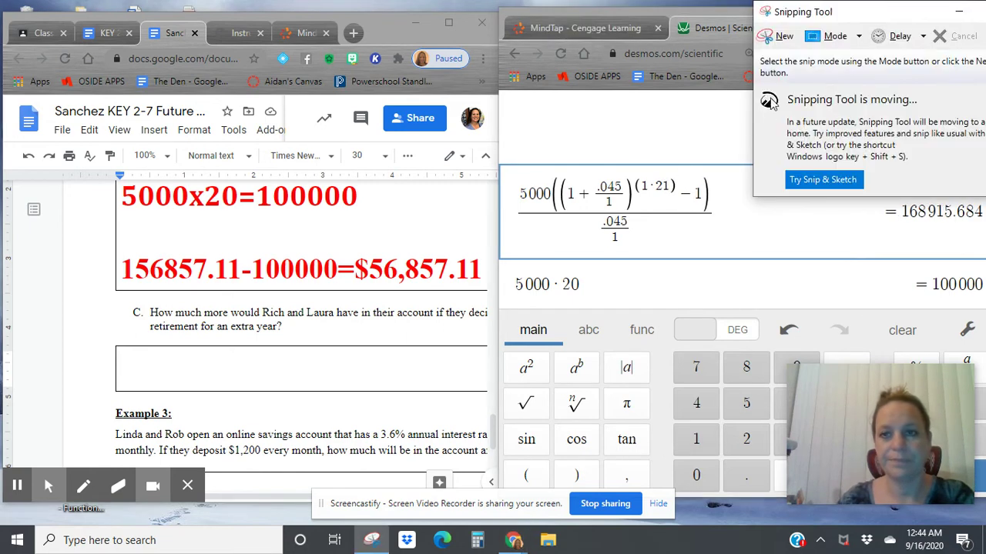
click(776, 36)
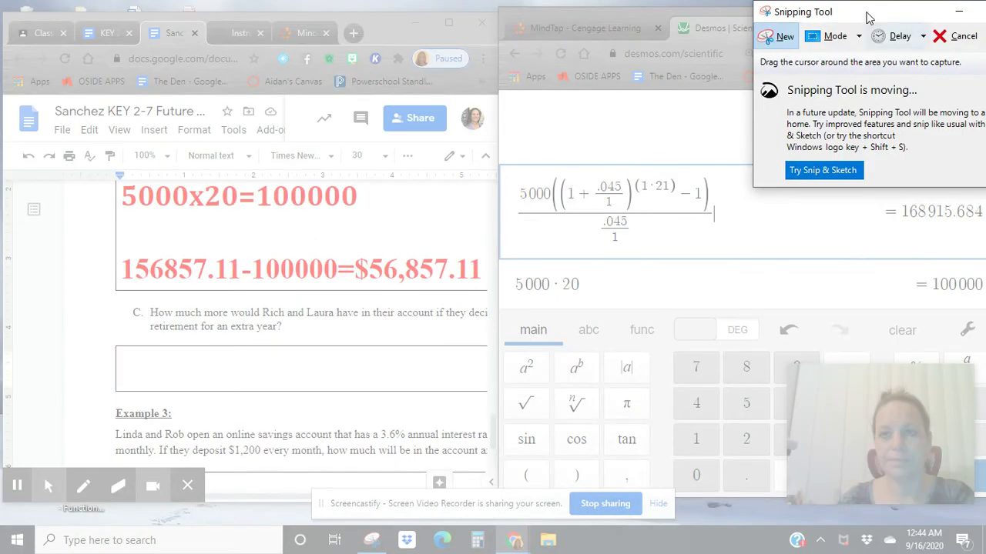
drag(870, 12, 305, 103)
drag(514, 171, 977, 253)
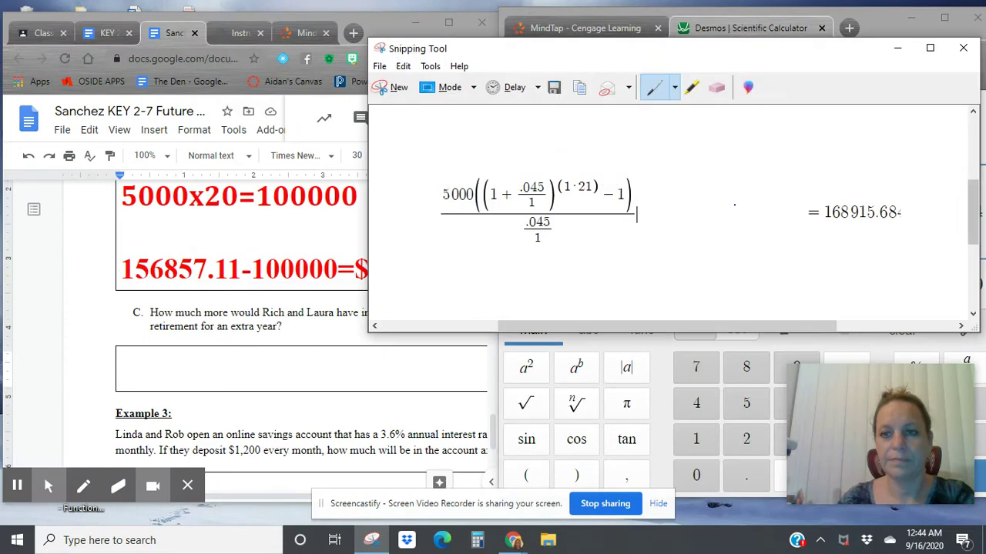
right_click(638, 208)
click(688, 232)
click(963, 48)
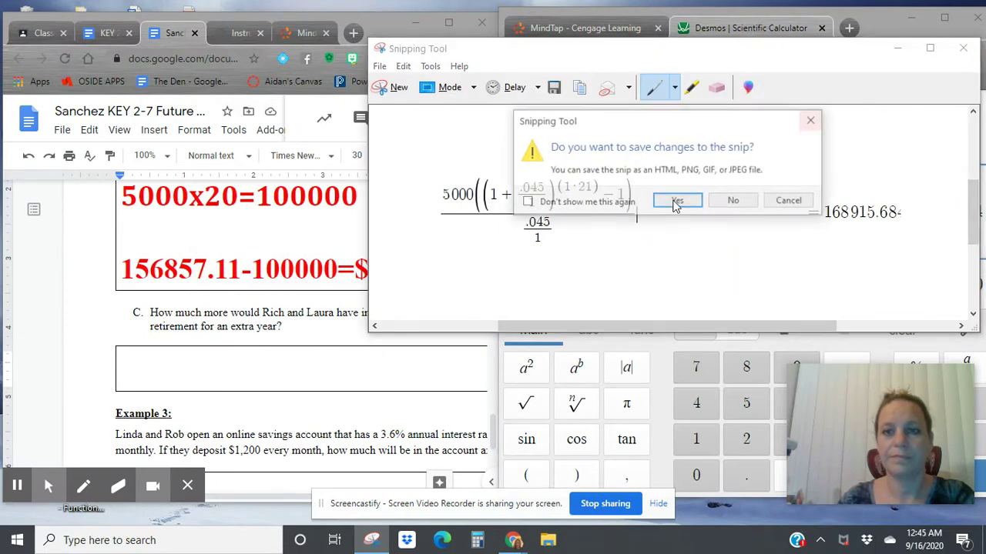
click(737, 198)
click(209, 365)
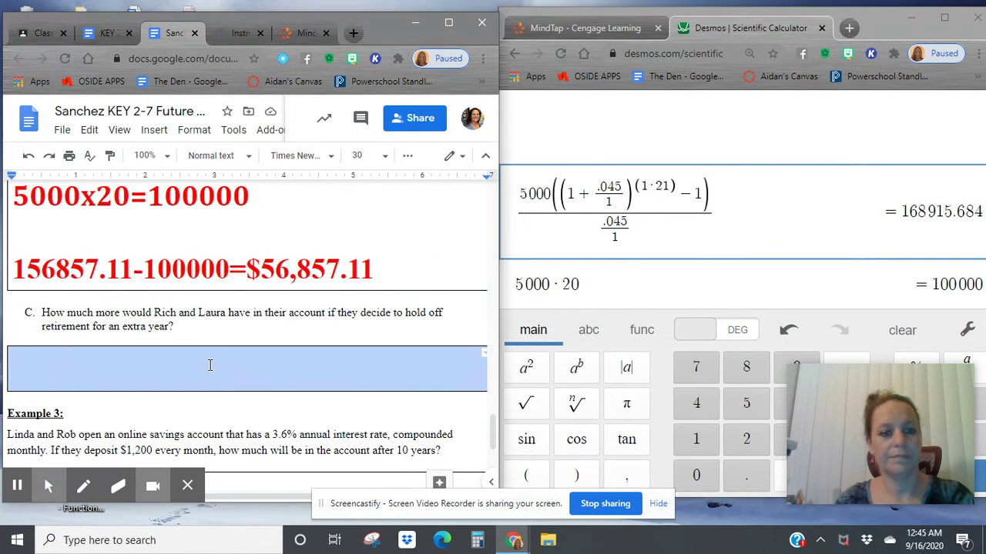
Step: Paste the Desmos capture into Part C and type 168915.68-156857.11= below it
key(ctrl+v)
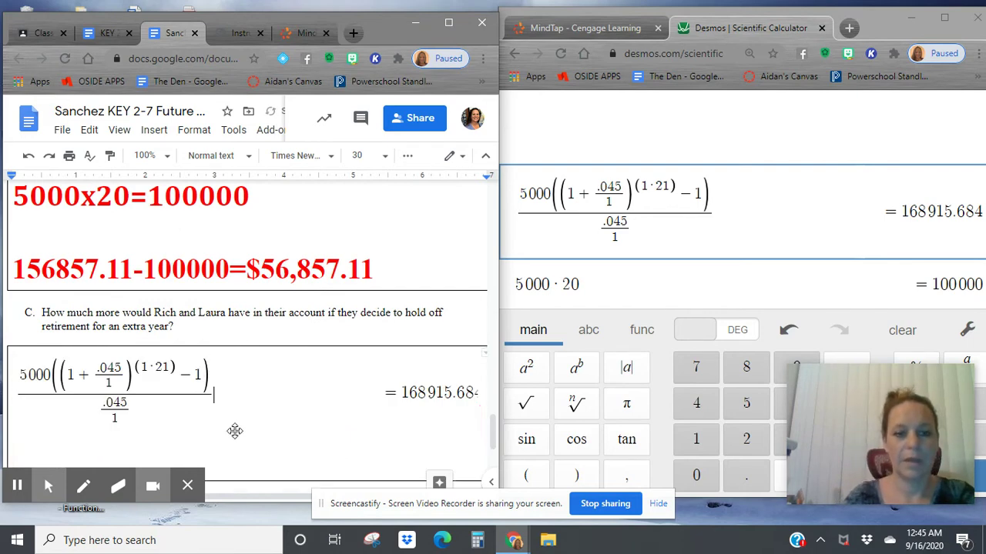
text(1689)
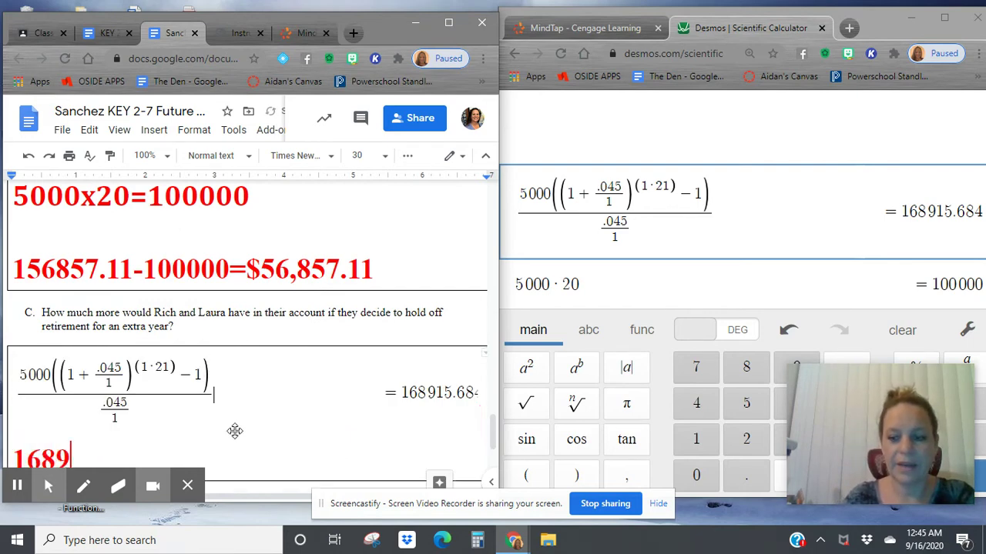
text(15.68)
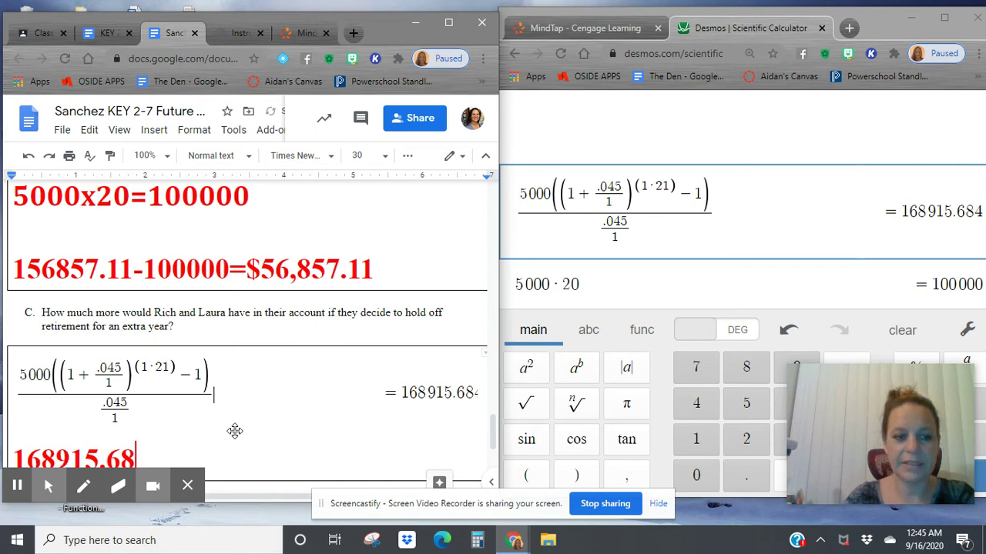
text(-1)
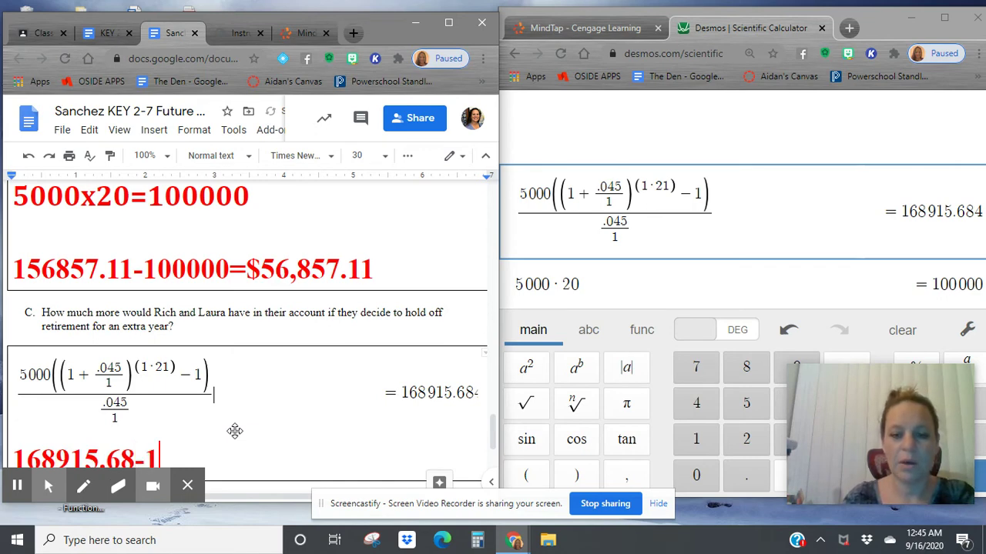
text(5687)
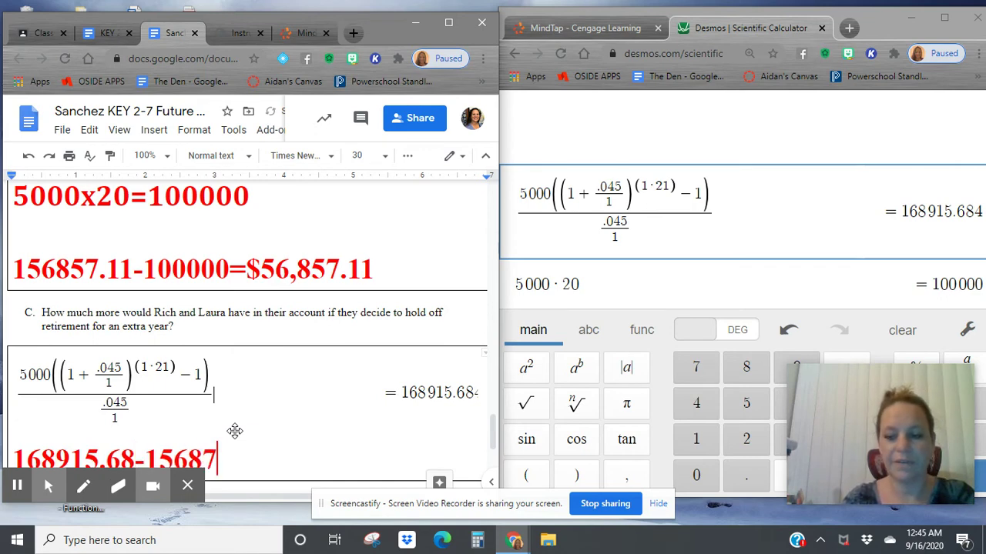
key(BackSpace)
text(57.11)
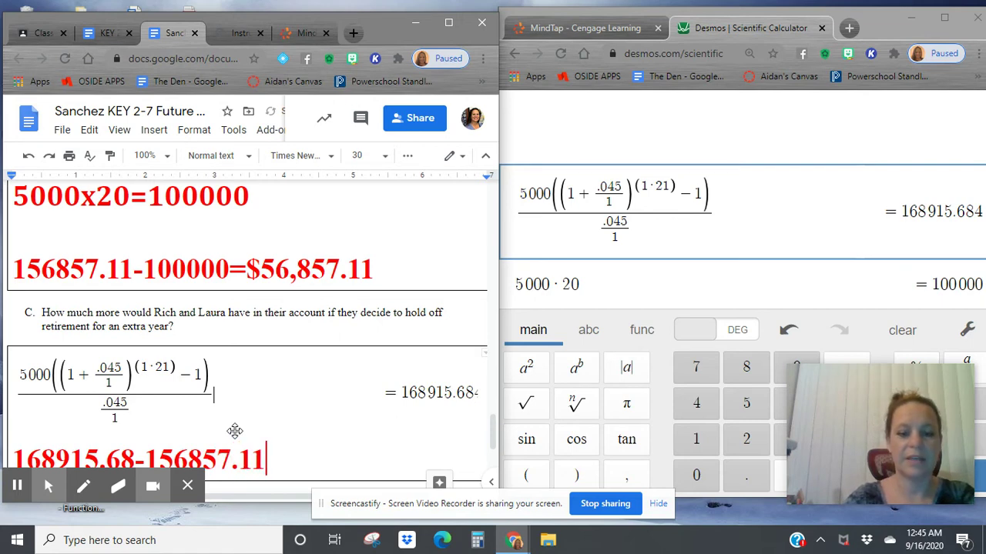
text(=)
Step: Compute 168915.68-156857.11 in the Desmos calculator
click(604, 282)
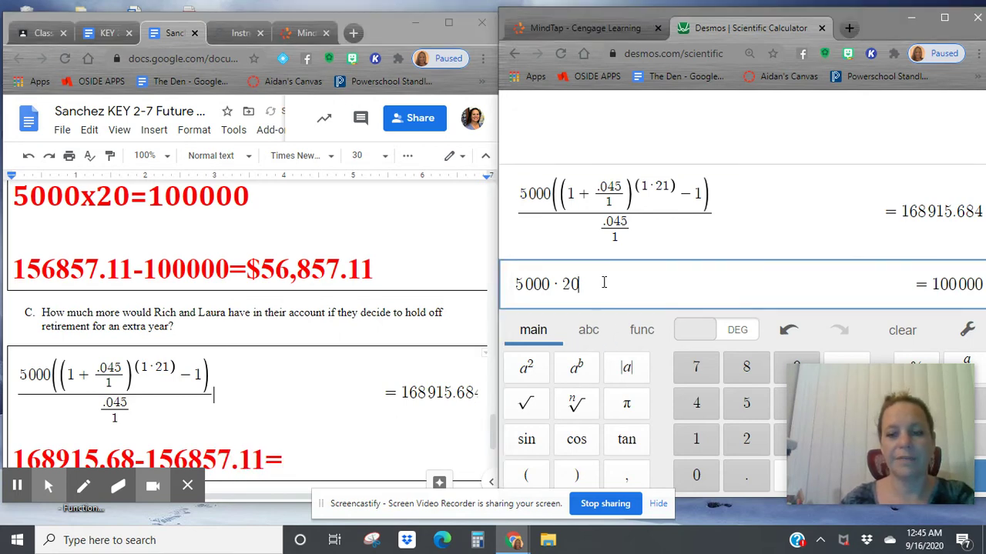
key(BackSpace)
key(BackSpace)
key(BackSpace)
key(BackSpace)
key(BackSpace)
key(BackSpace)
key(BackSpace)
key(BackSpace)
key(BackSpace)
key(BackSpace)
key(BackSpace)
key(BackSpace)
key(BackSpace)
key(BackSpace)
key(BackSpace)
key(BackSpace)
key(BackSpace)
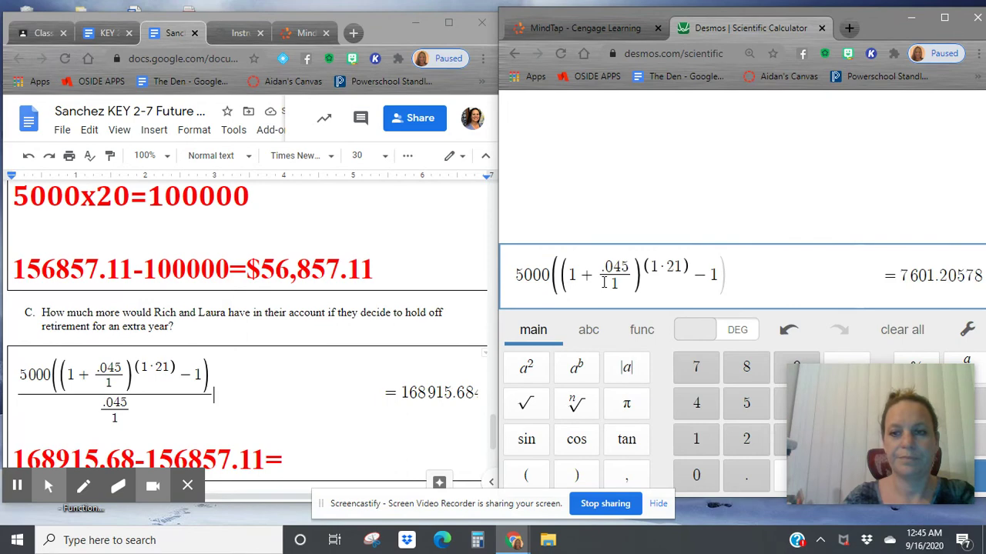
key(BackSpace)
key(BackSpace)
key(BackSpace)
key(BackSpace)
key(BackSpace)
key(BackSpace)
key(BackSpace)
key(BackSpace)
key(BackSpace)
key(BackSpace)
key(BackSpace)
key(BackSpace)
key(BackSpace)
key(BackSpace)
key(BackSpace)
key(BackSpace)
key(BackSpace)
key(BackSpace)
key(BackSpace)
key(BackSpace)
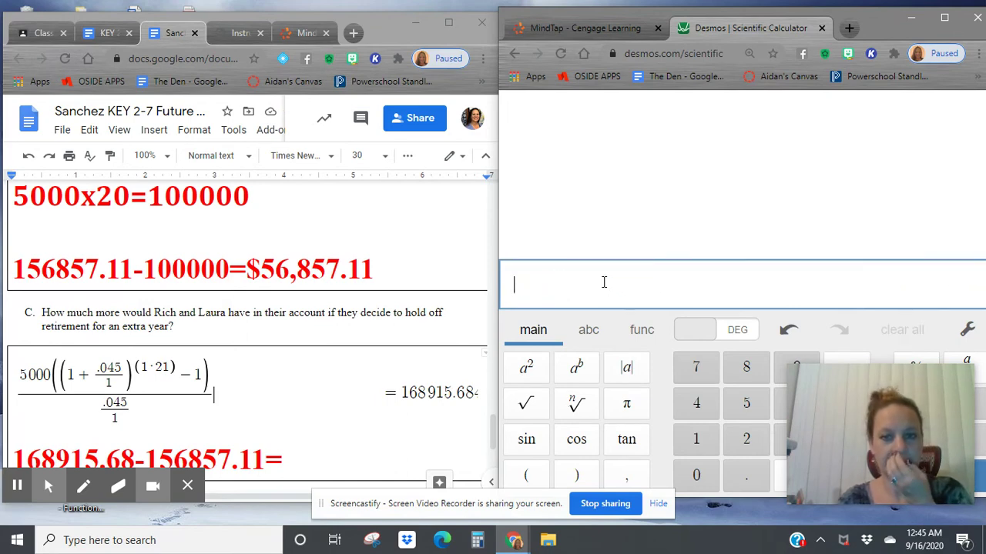
text(1638)
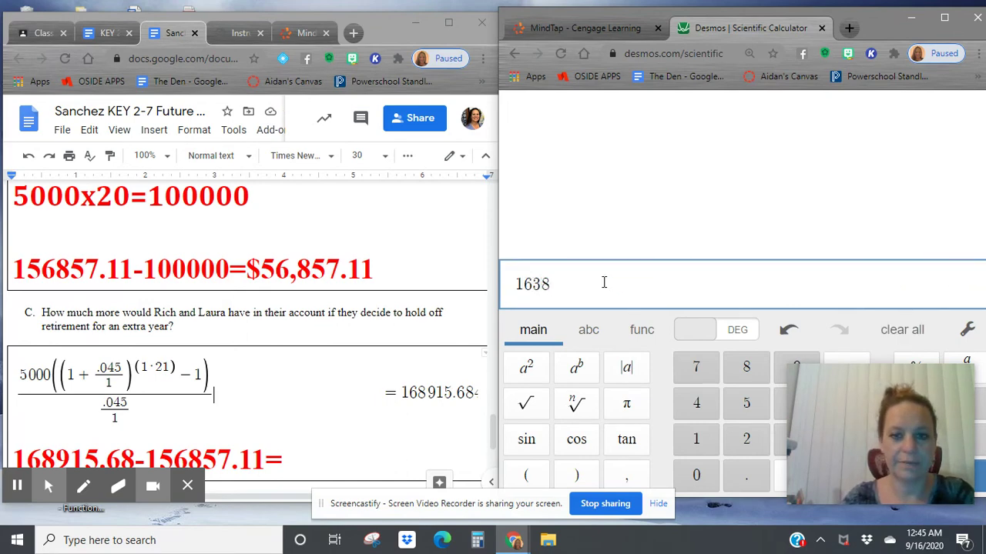
key(BackSpace)
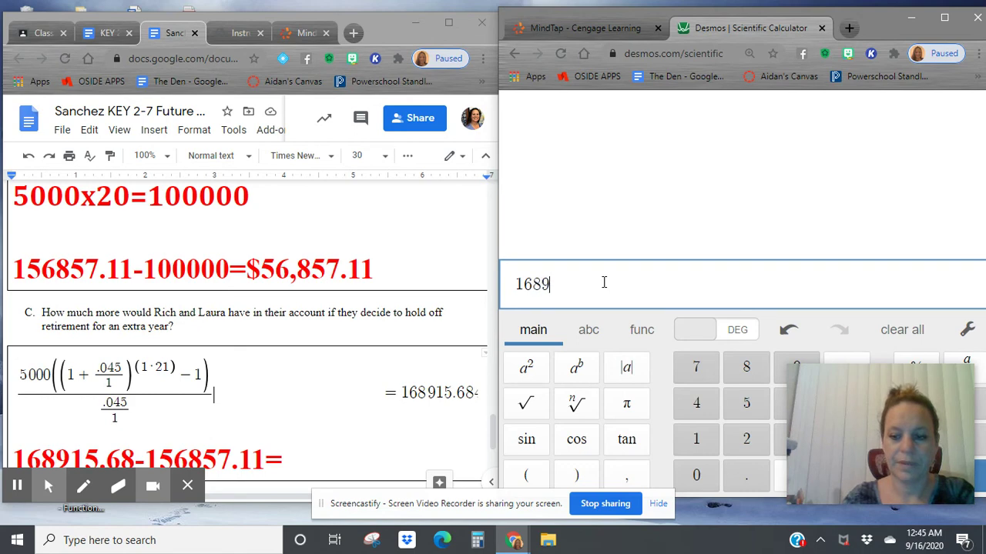
text(915)
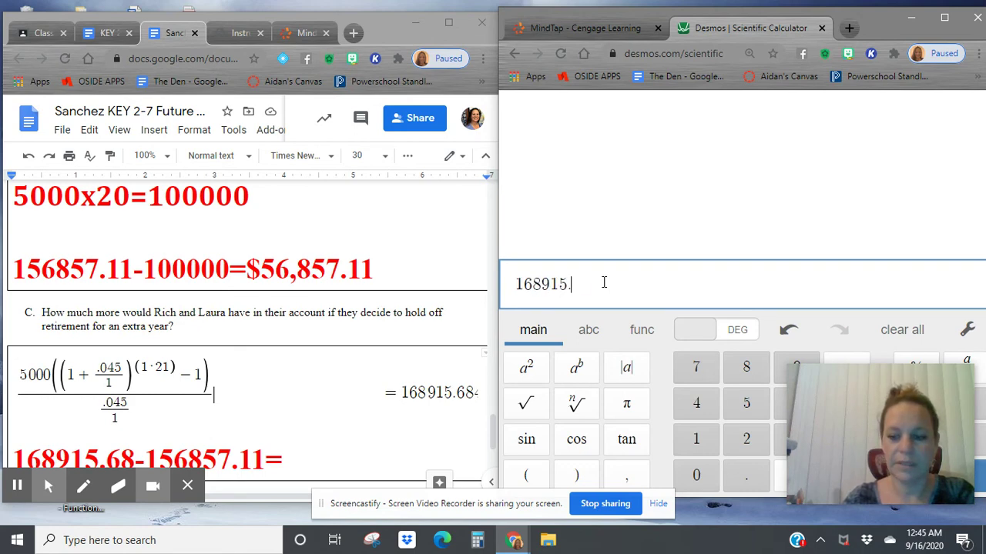
text(.68-1568)
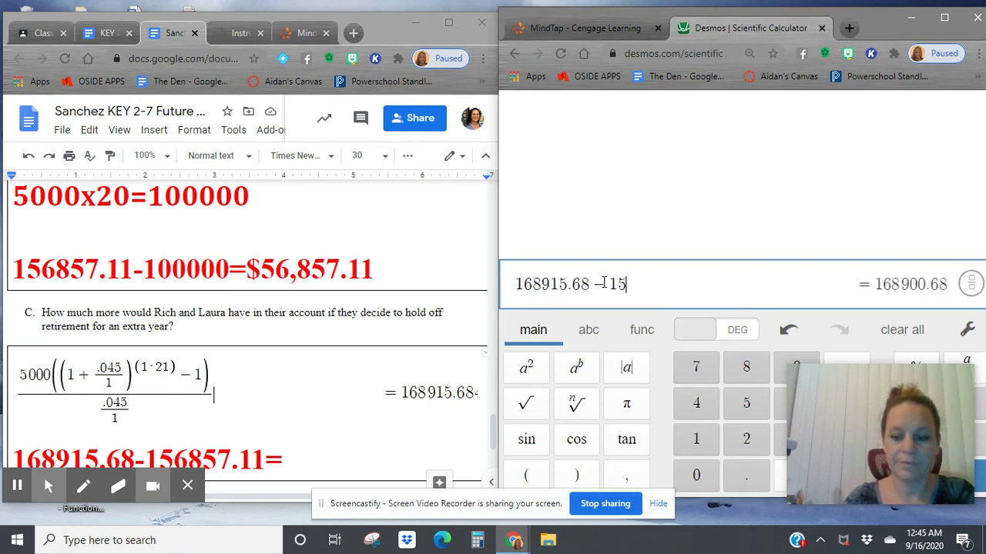
text(57)
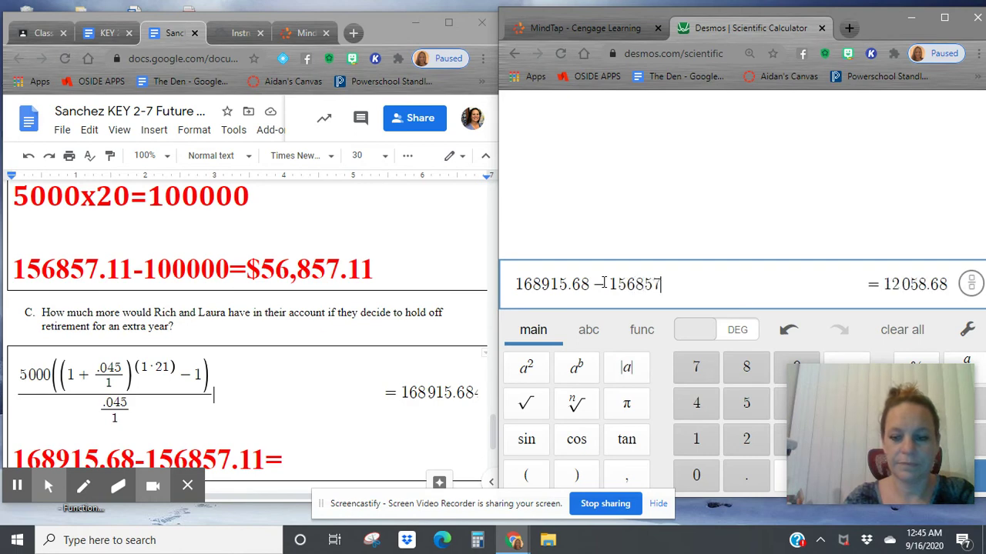
text(.11)
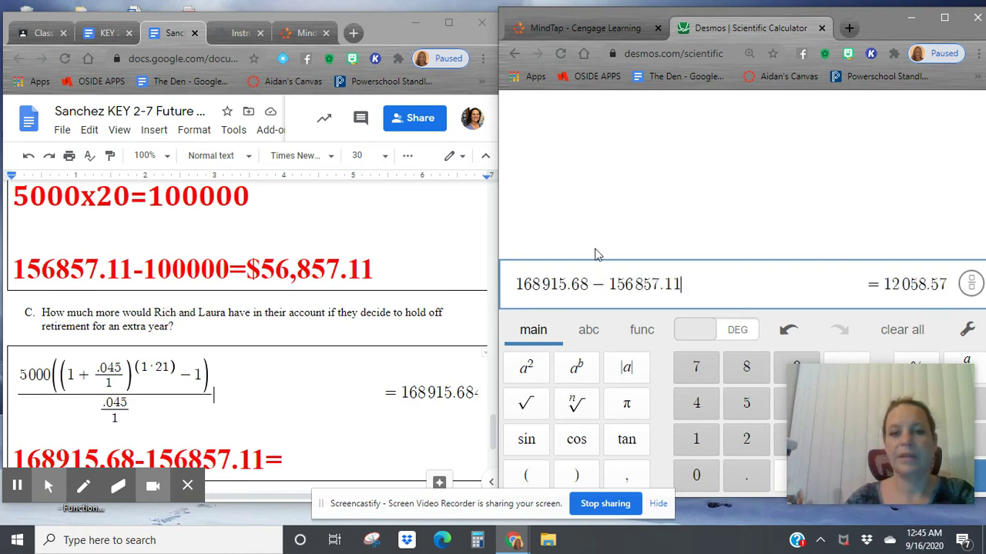
Step: Finish Part C's red line with the answer $12,058.57
double_click(312, 462)
key(BackSpace)
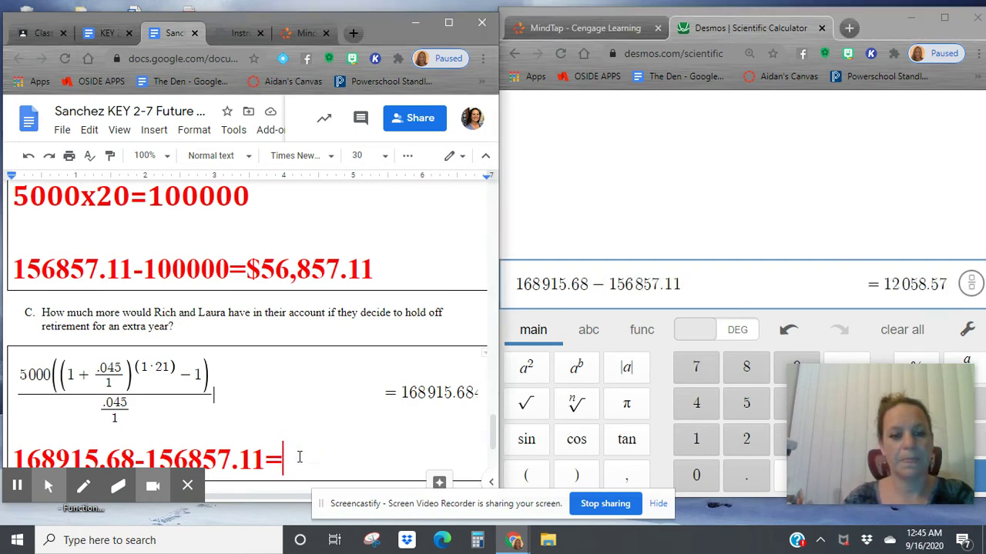
text($12)
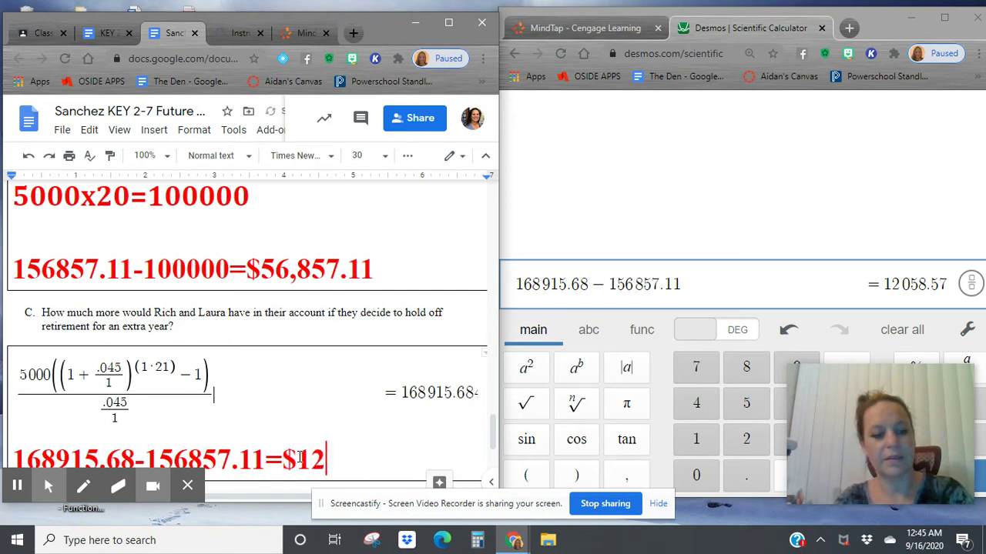
text(058)
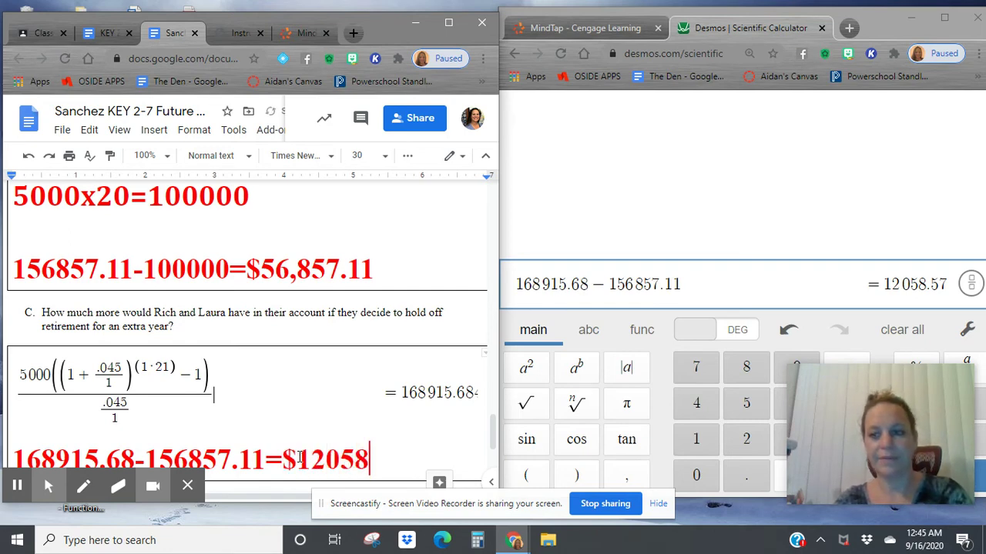
text(.57)
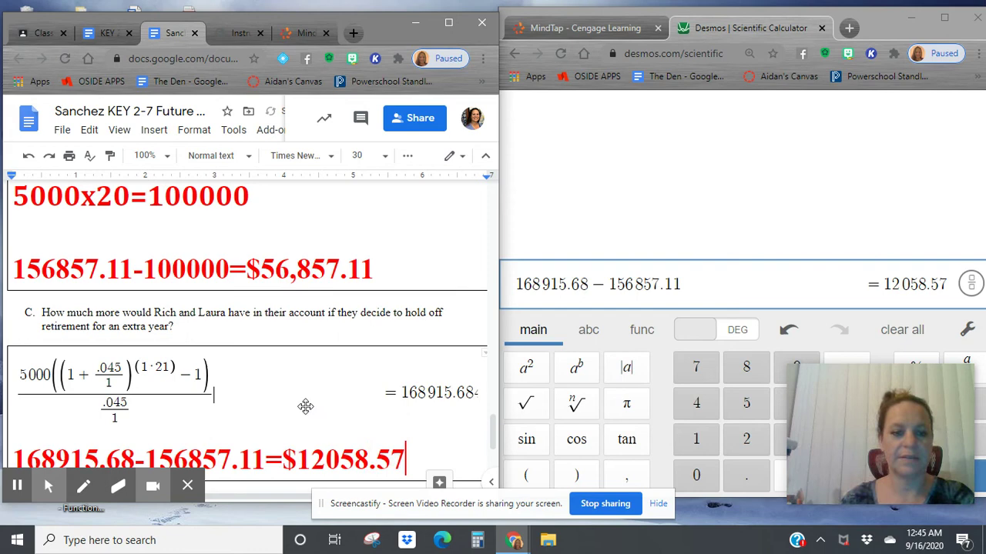
scroll(308, 404, down, 1)
click(324, 389)
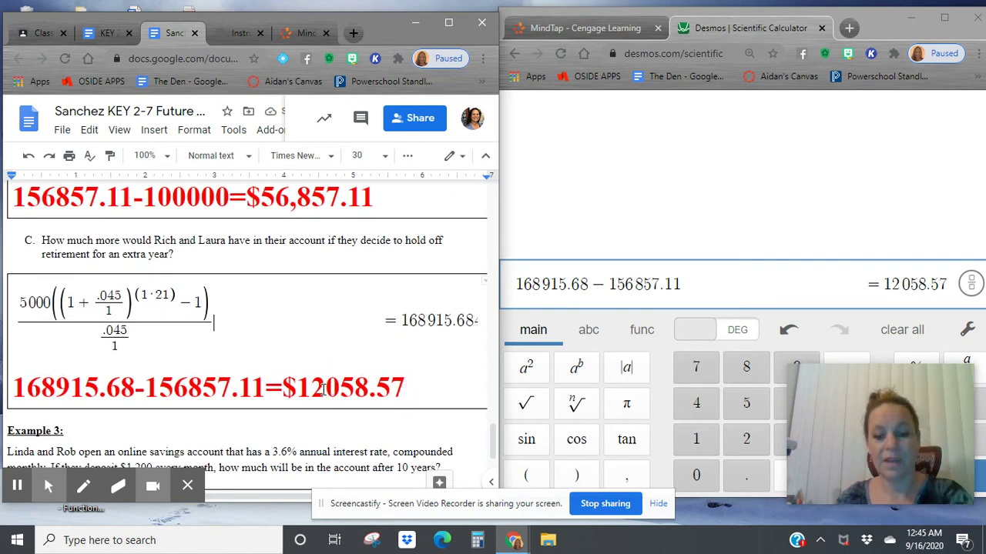
text(.)
key(BackSpace)
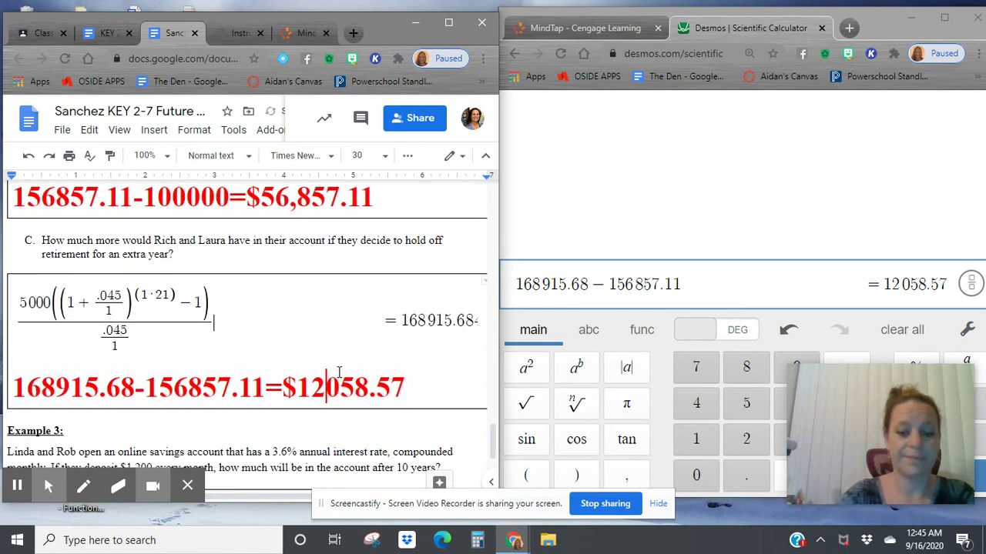
text(,)
scroll(331, 362, down, 3)
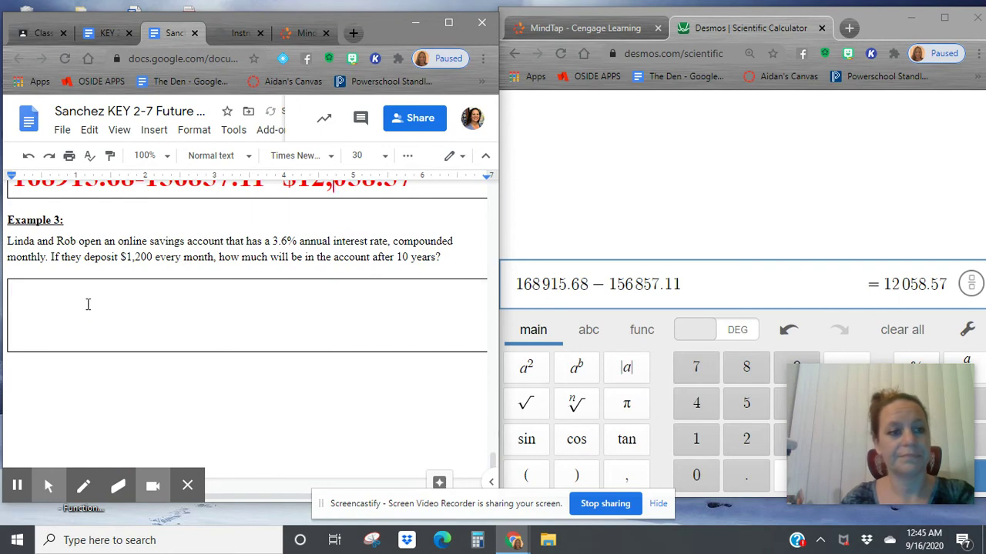
Step: Clear the calculator and enter 1200(1+.036/12)^(12·10)-1 in Desmos
click(88, 304)
scroll(108, 346, up, 2)
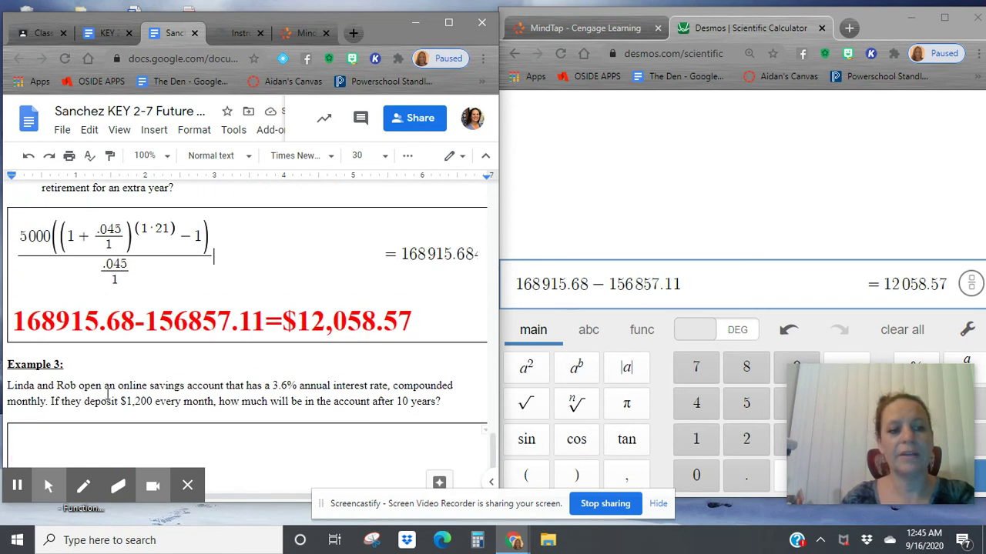
click(686, 283)
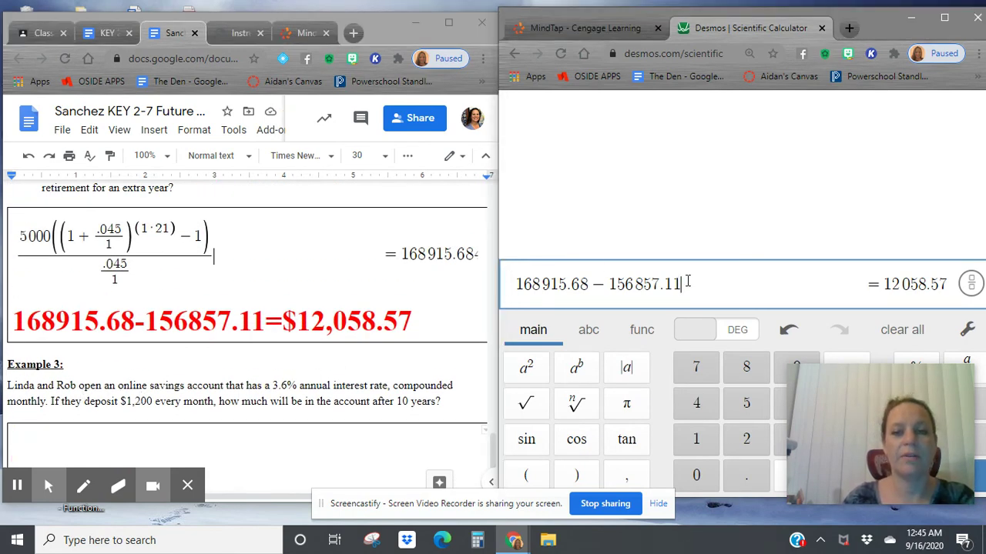
key(BackSpace)
key(BackSpace)
key(BackSpace)
key(BackSpace)
key(BackSpace)
key(BackSpace)
key(BackSpace)
key(BackSpace)
key(BackSpace)
key(BackSpace)
key(BackSpace)
key(BackSpace)
key(BackSpace)
key(BackSpace)
key(BackSpace)
key(BackSpace)
key(BackSpace)
key(BackSpace)
key(BackSpace)
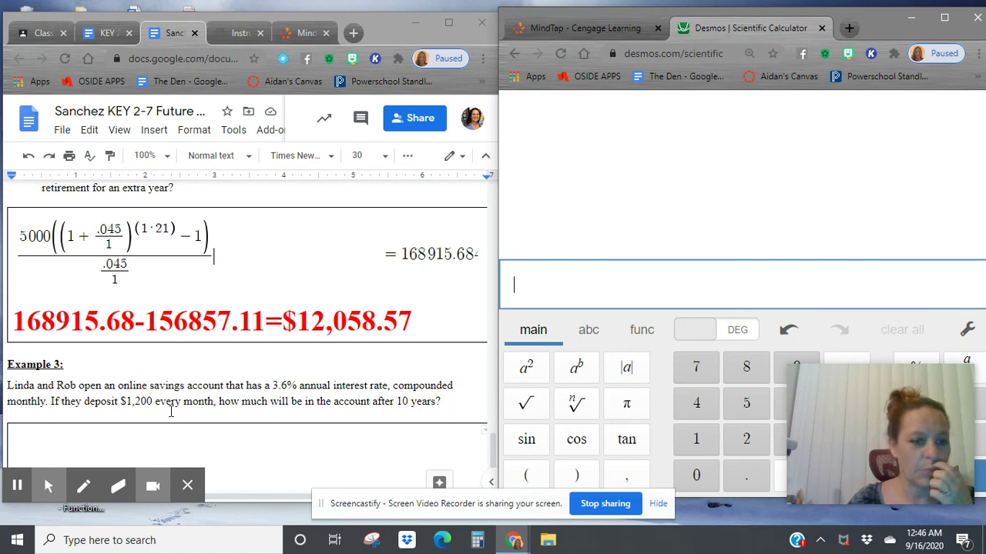
text(12)
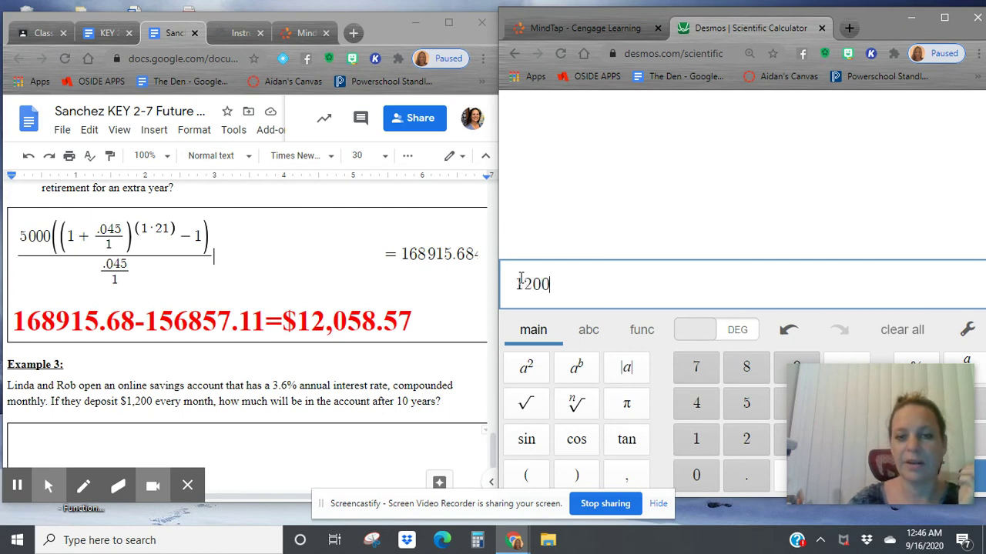
text(00()
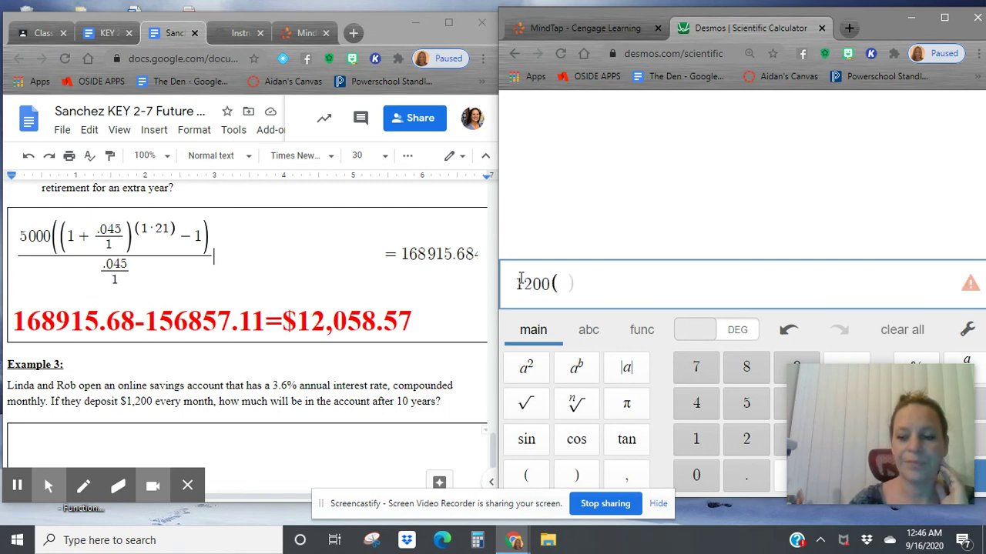
text(1+.036)
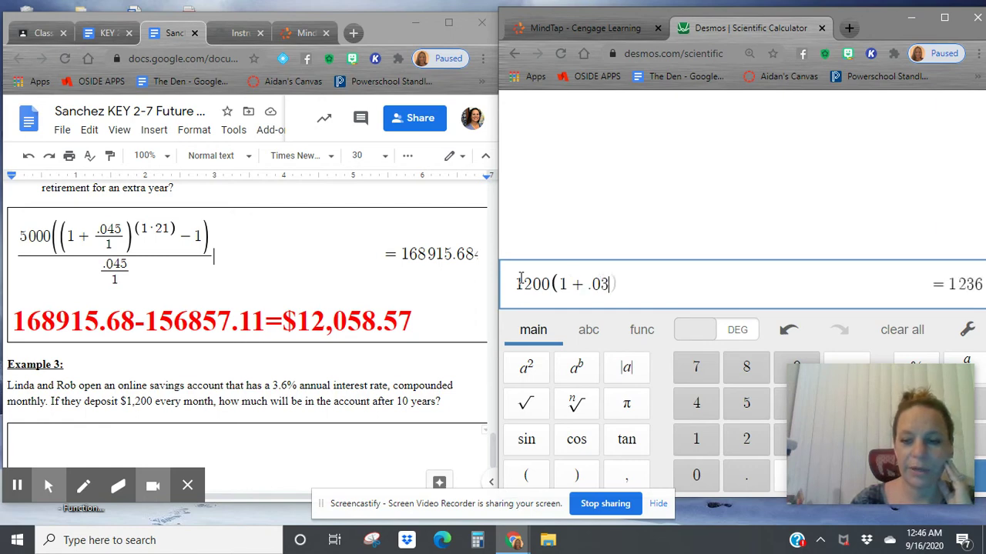
text(/)
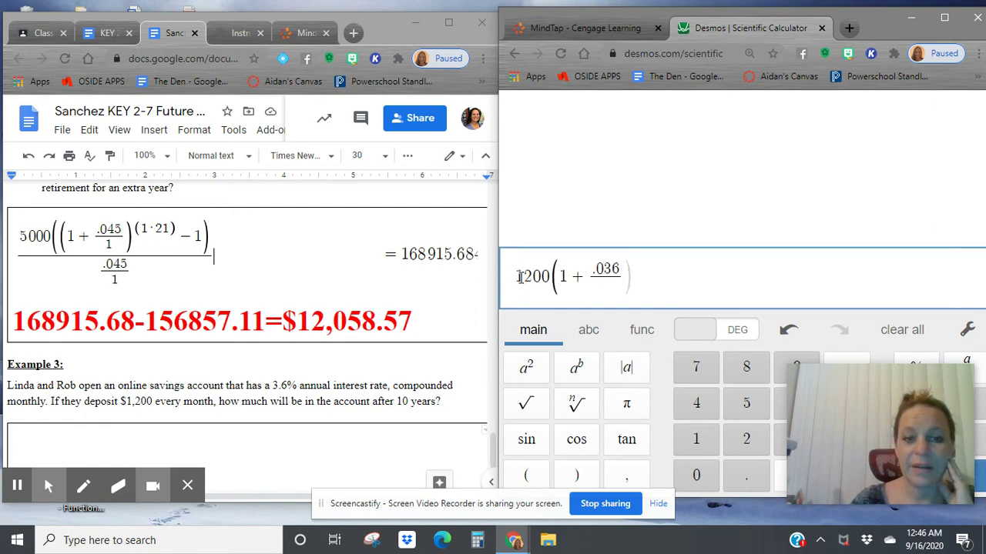
text(12)
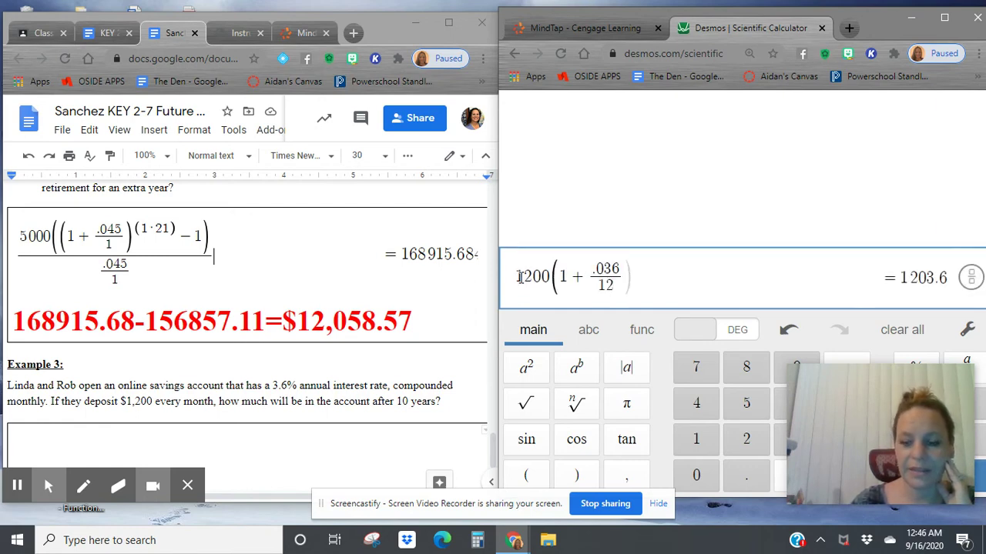
text())
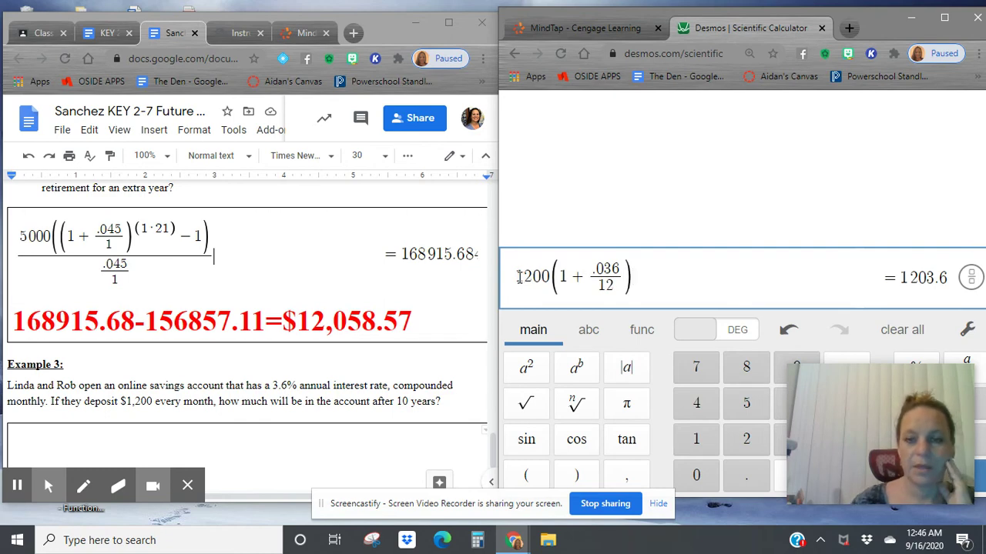
click(579, 370)
text((()
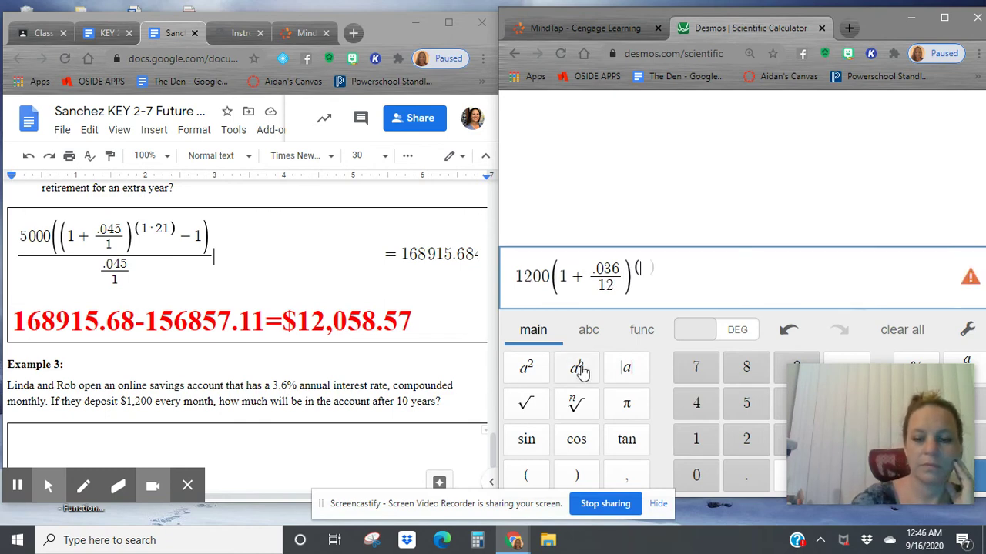
text(12)
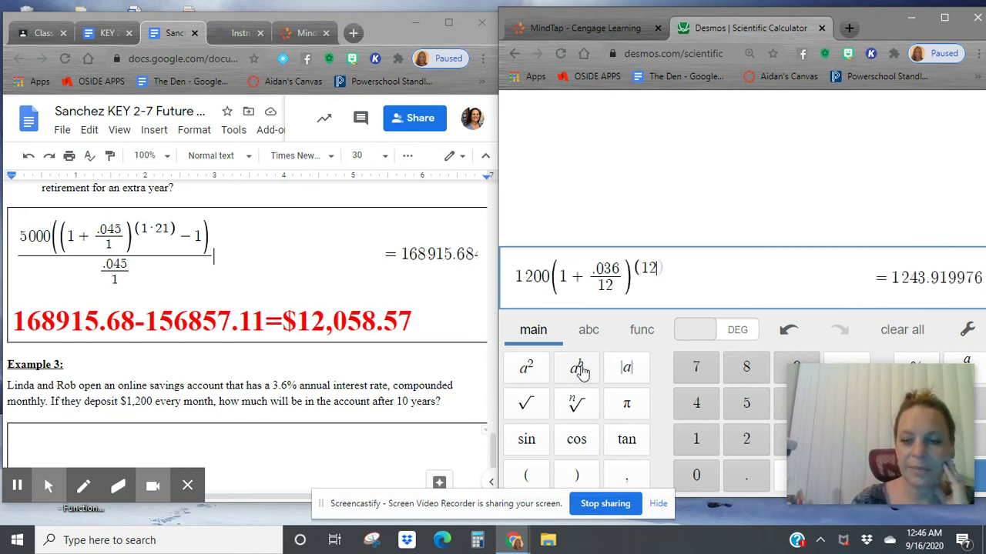
text(*)
text(10)
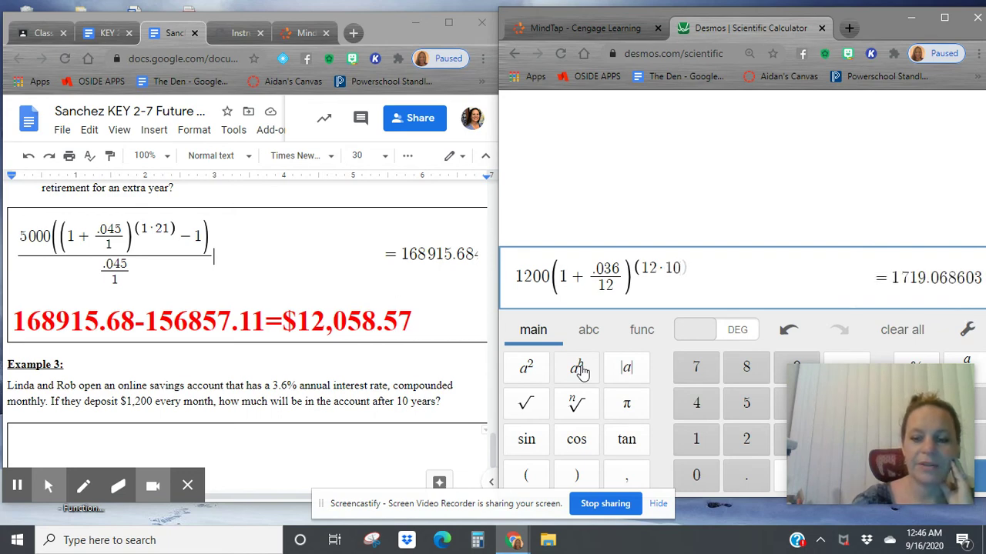
text())
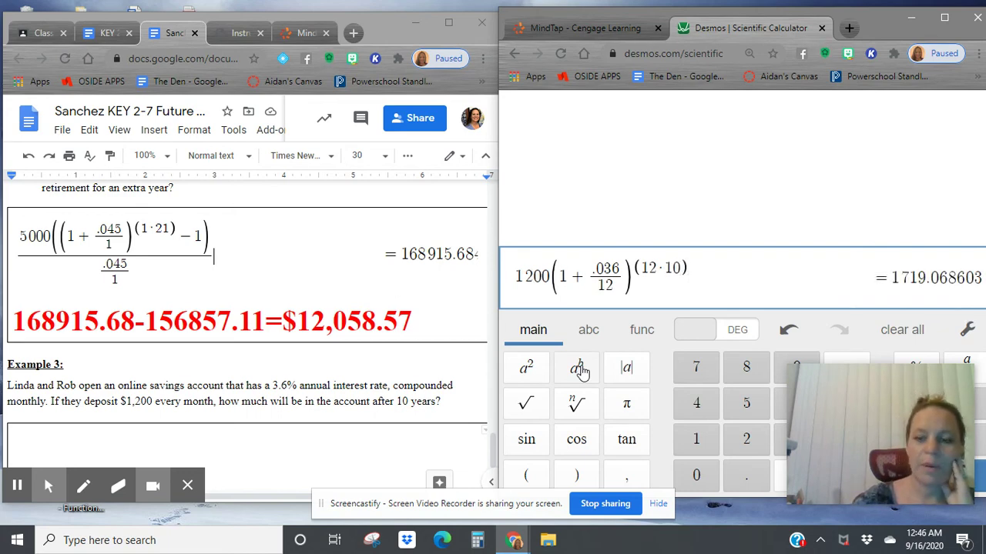
key(Right)
text(-1)
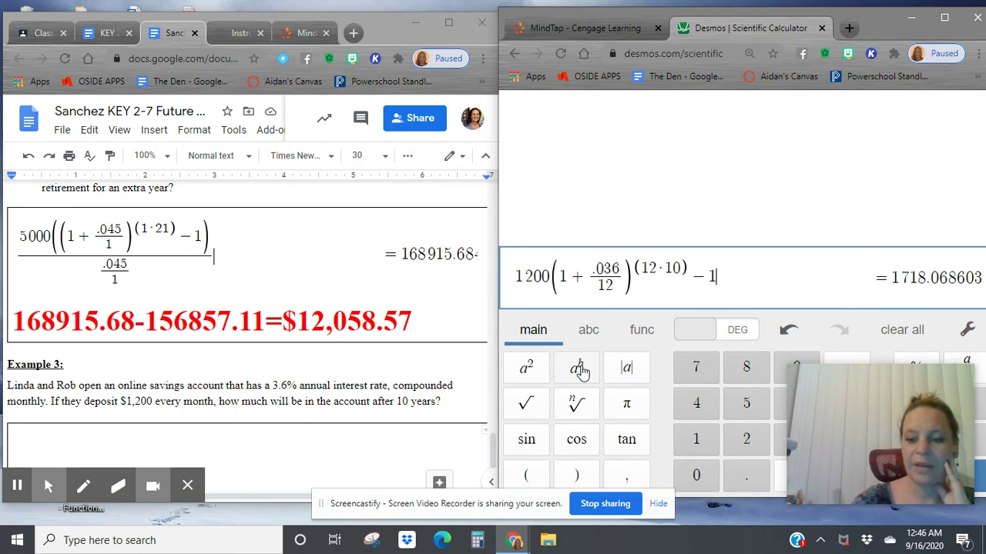
text())
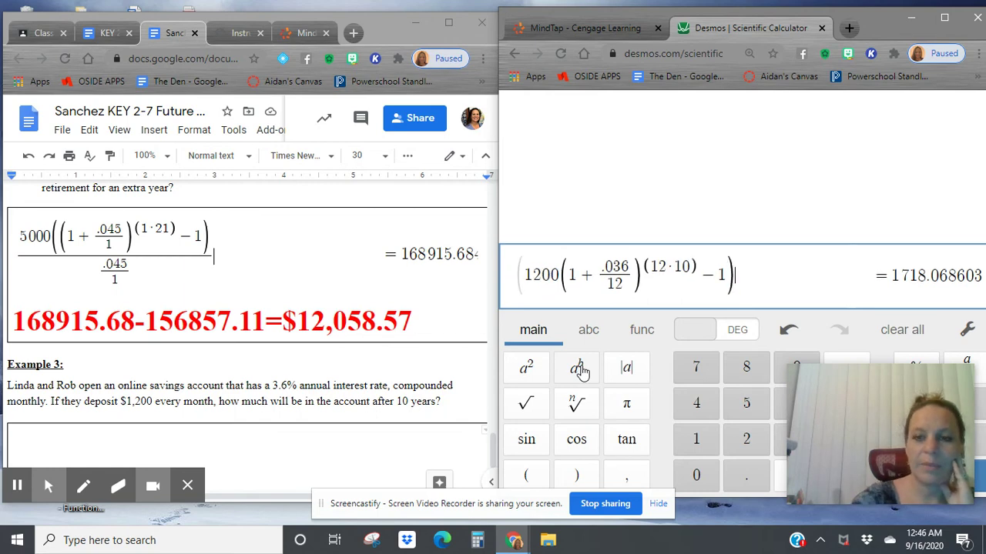
Step: Wrap the numerator in parentheses and divide it by .036/12
click(560, 275)
text(()
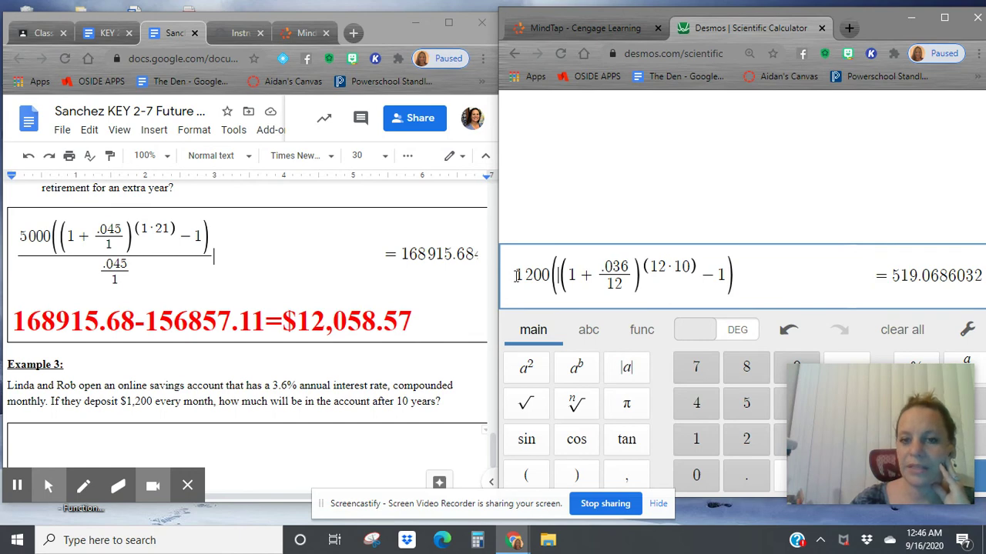
click(519, 275)
text((12·10)
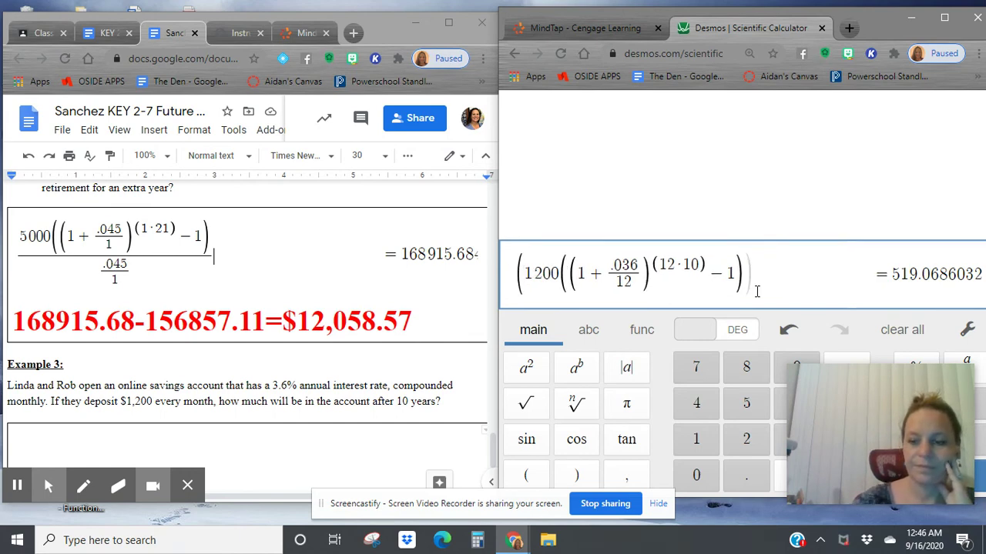
text()−1))/(.03)
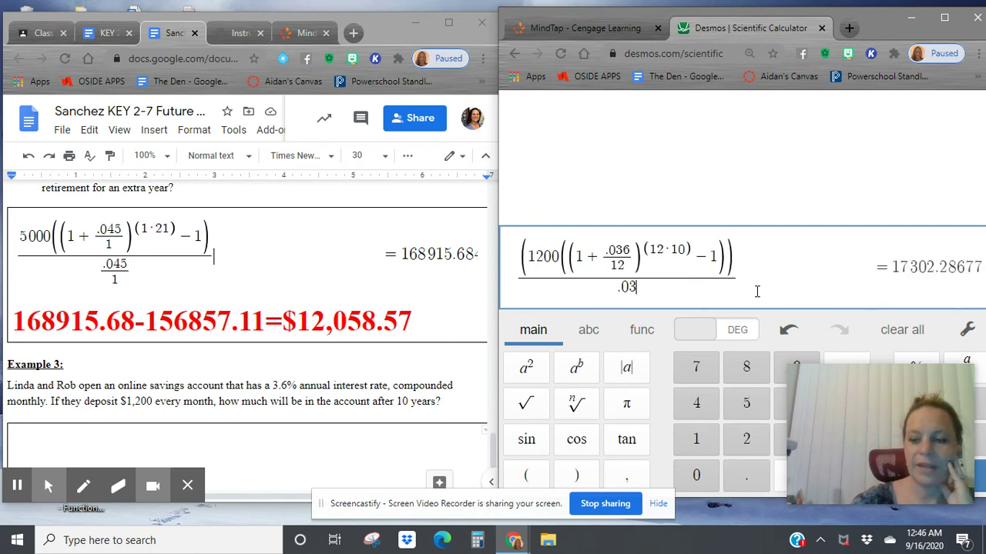
text(6/12)
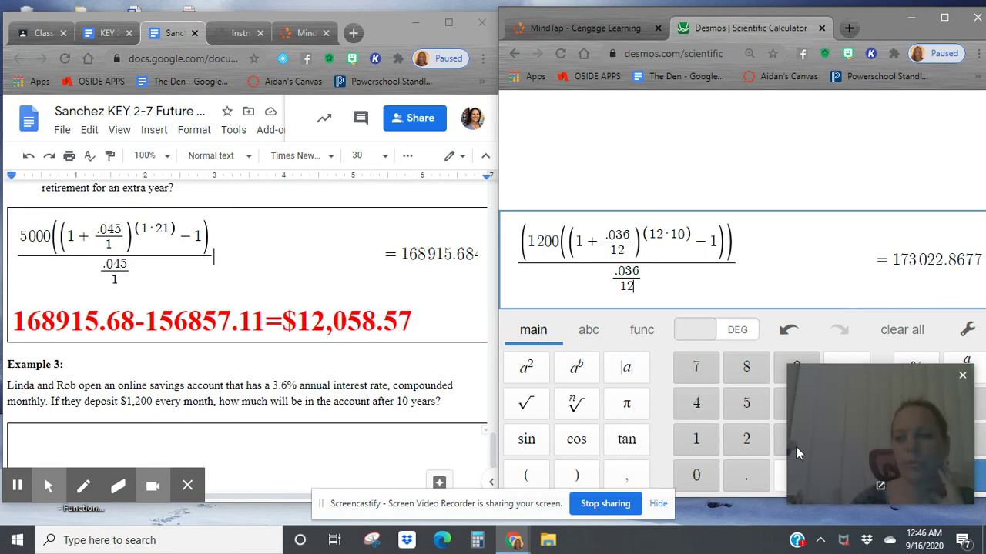
Step: Snip the Desmos calculation equalling 173022.867 and copy it without saving
click(371, 540)
click(219, 129)
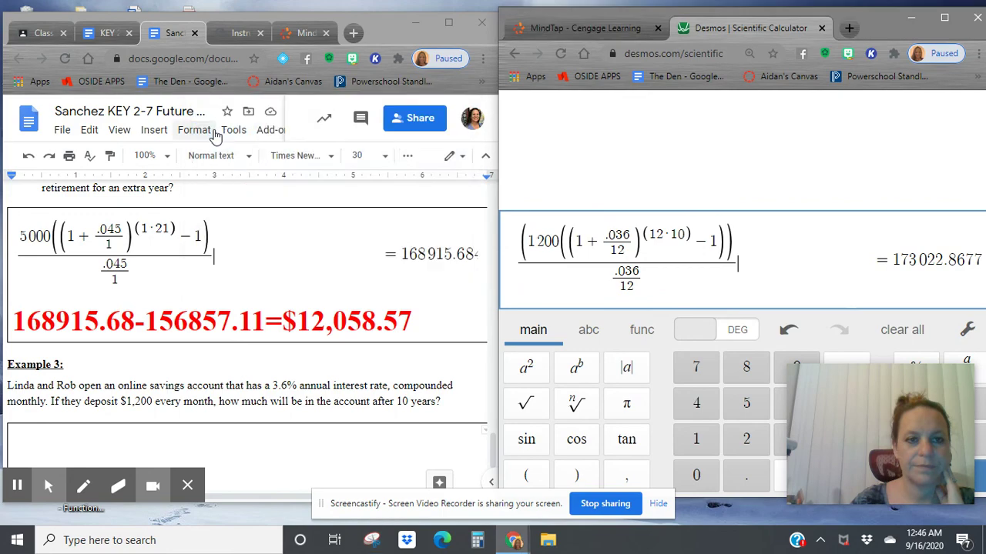
drag(506, 204, 975, 310)
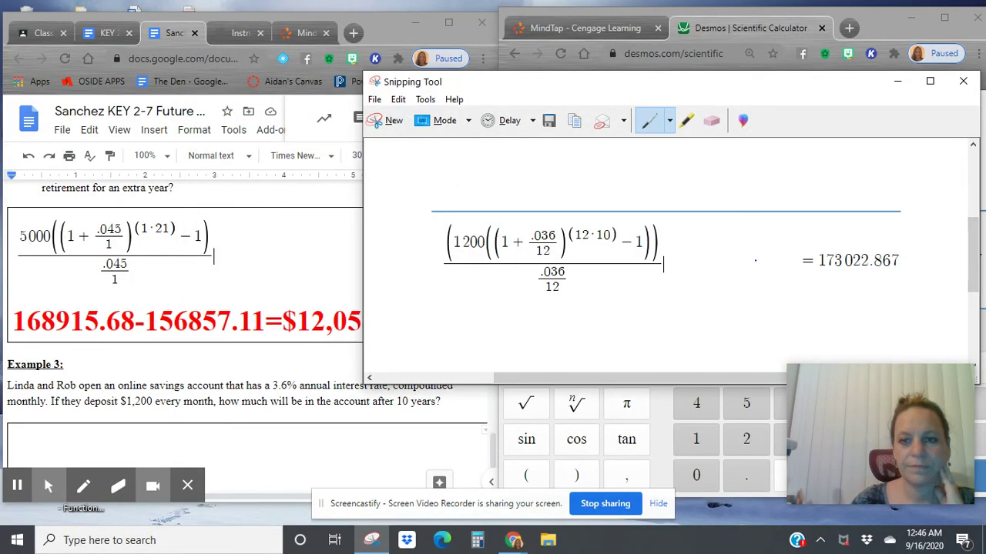
right_click(661, 262)
click(697, 286)
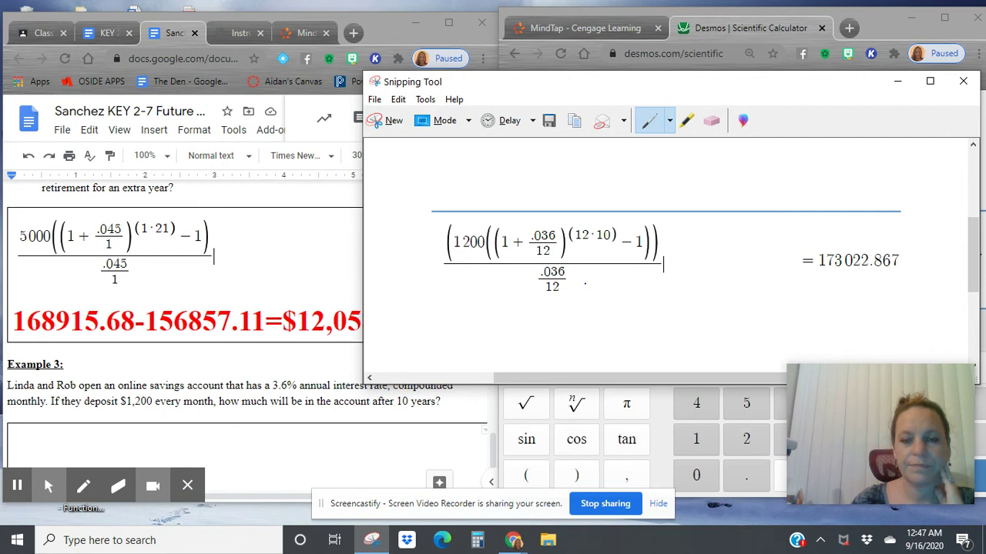
click(963, 81)
click(731, 244)
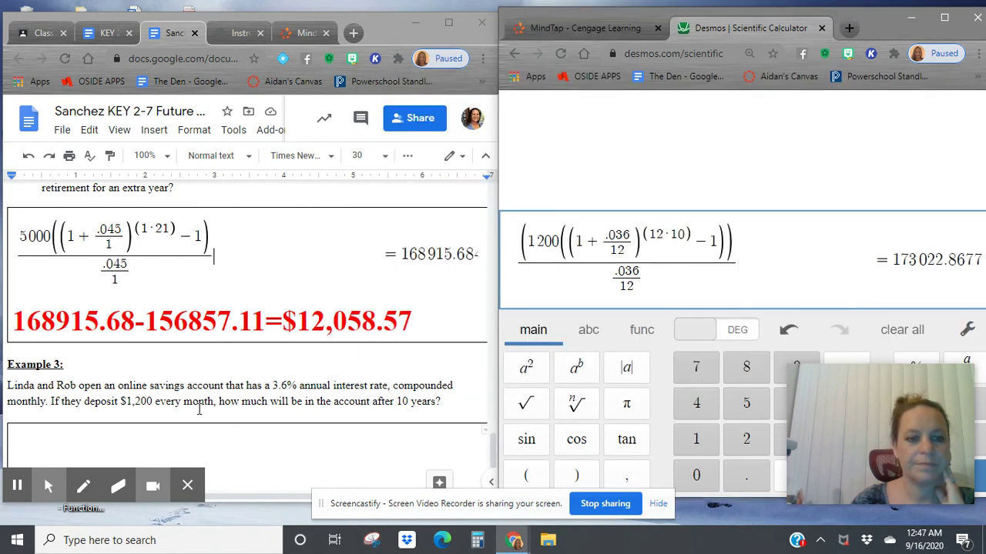
Step: Paste the capture into Example 3's answer box and add a new line below it
scroll(140, 375, down, 2)
click(123, 311)
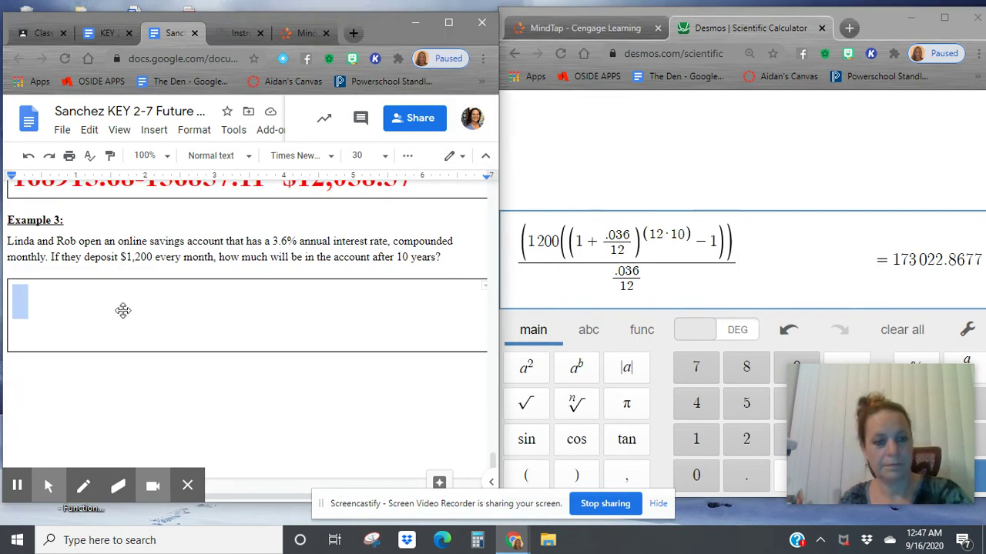
key(ctrl+v)
key(Return)
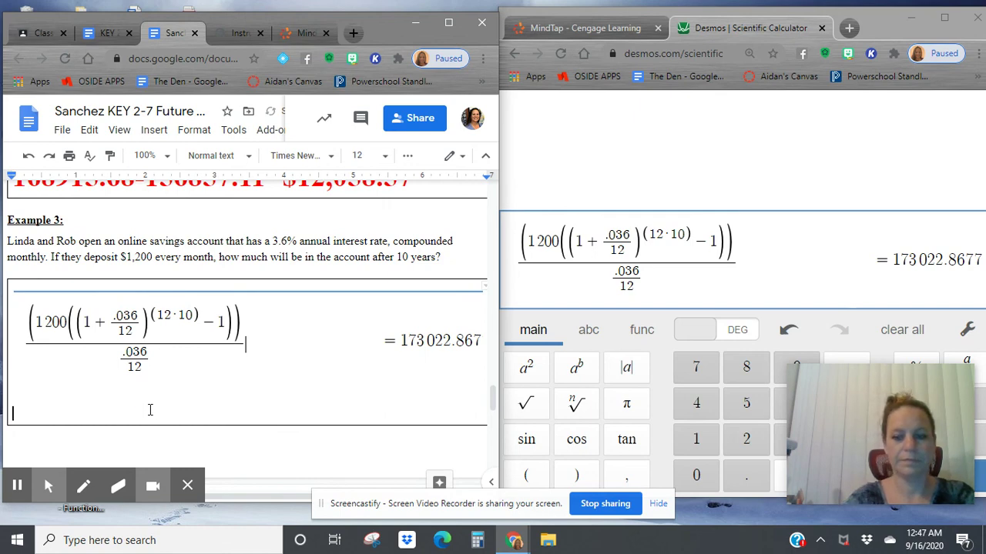
Step: Type the answer =173,022.87 below the pasted calculation
text(=173)
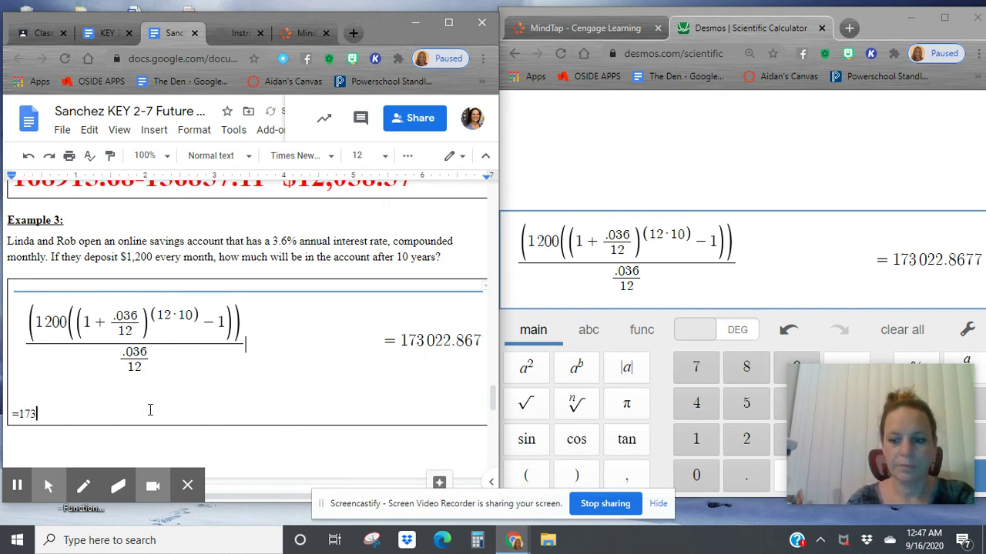
text(022.87)
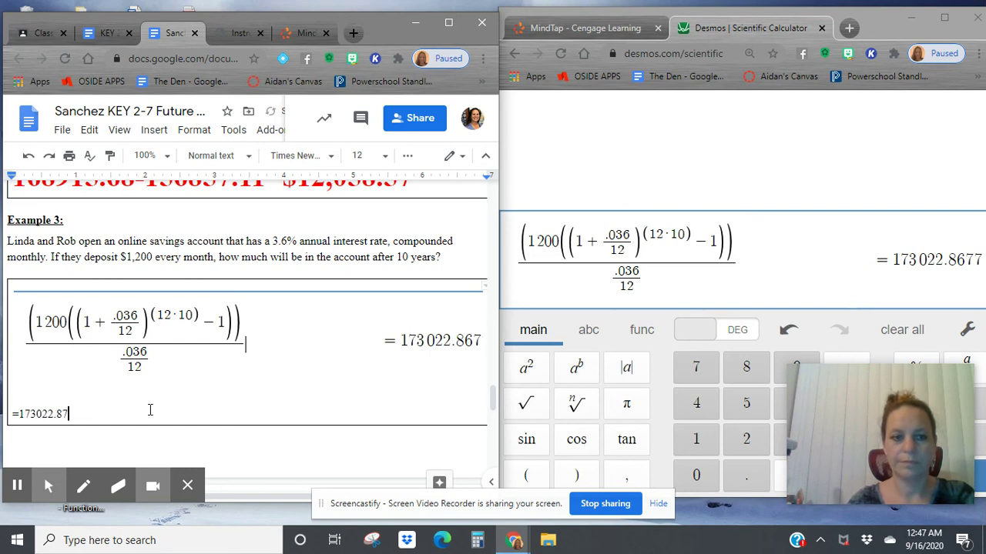
click(36, 414)
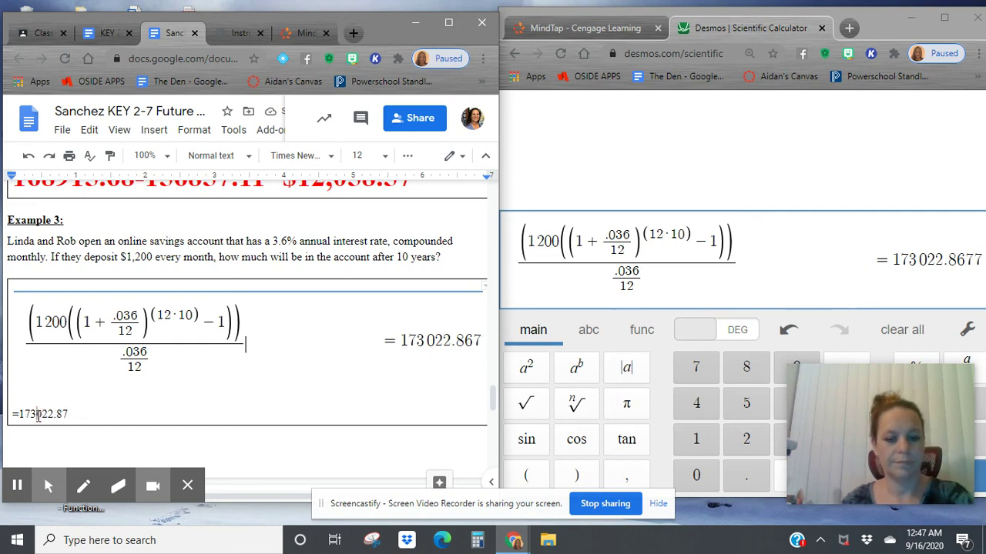
text(,)
Step: Format the answer as size 30, bold and red
drag(70, 414, 15, 410)
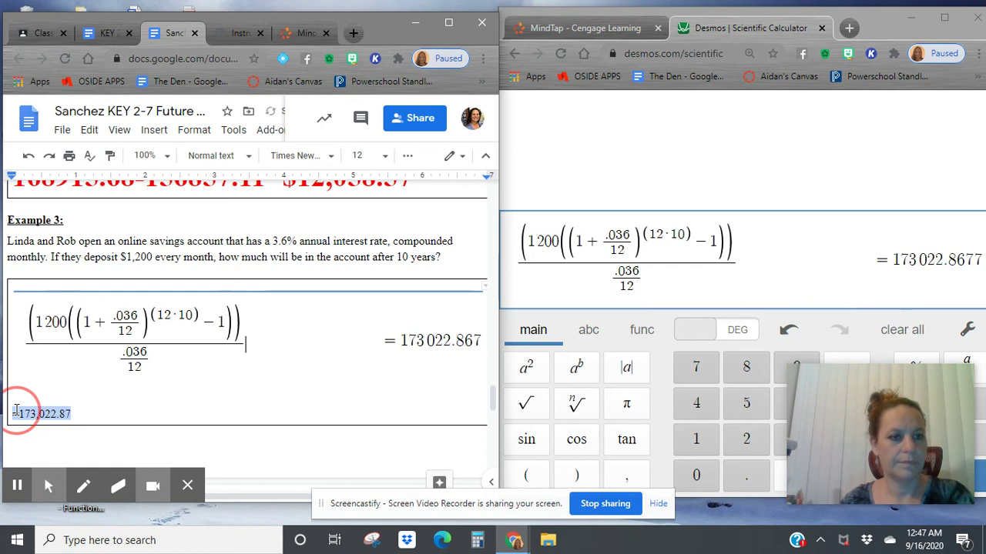
click(380, 155)
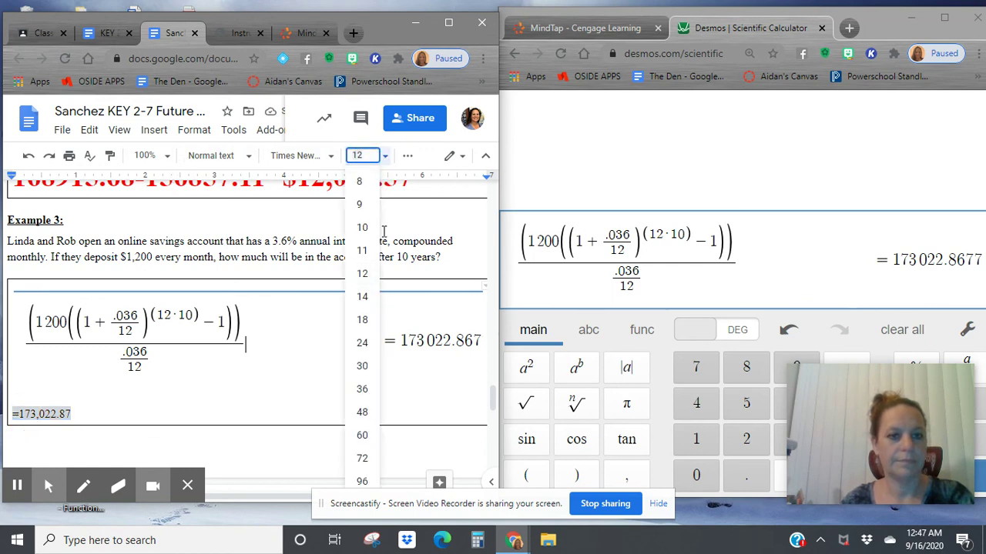
click(364, 358)
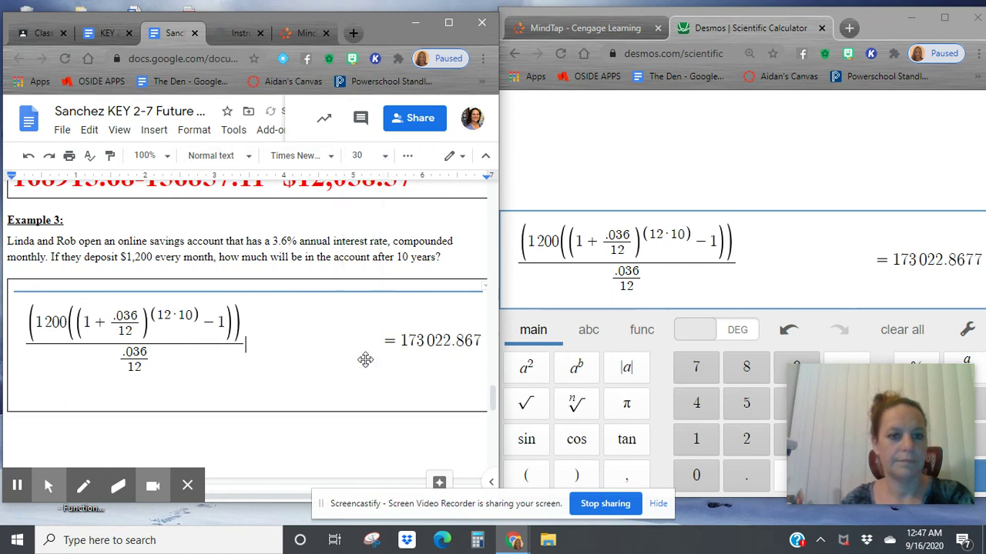
click(448, 23)
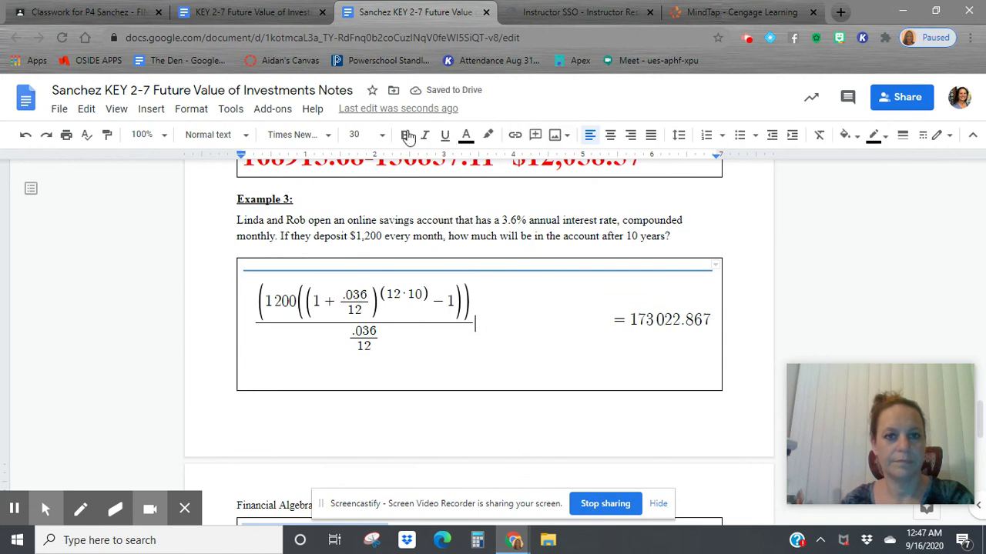
click(403, 135)
click(466, 135)
click(487, 180)
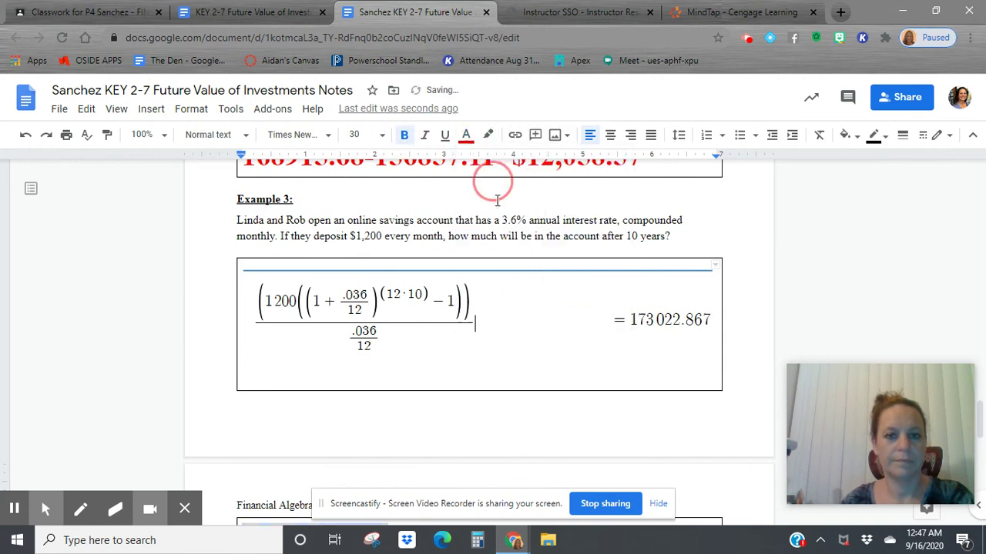
Step: Insert a dollar sign so the answer reads =$173,022.87
scroll(488, 326, down, 1)
click(628, 265)
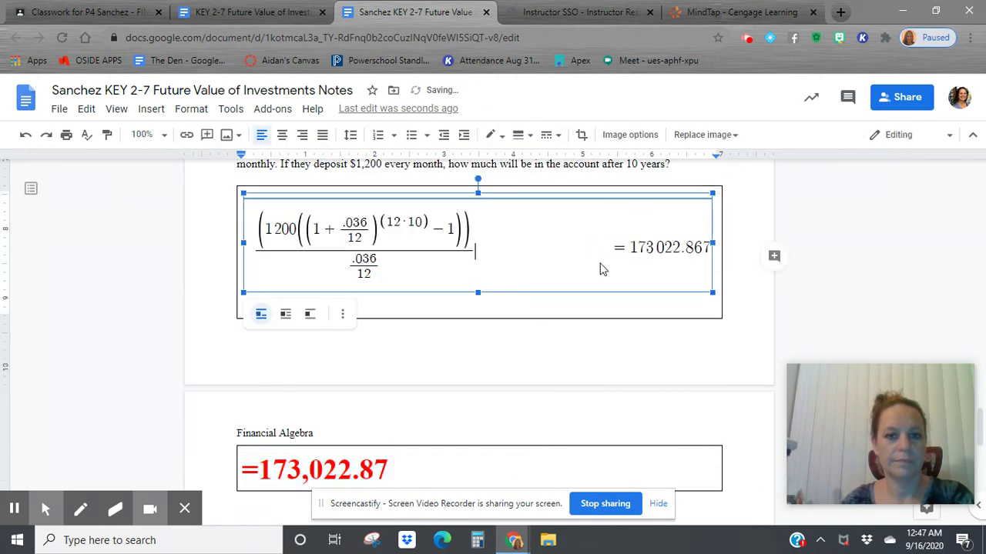
click(443, 298)
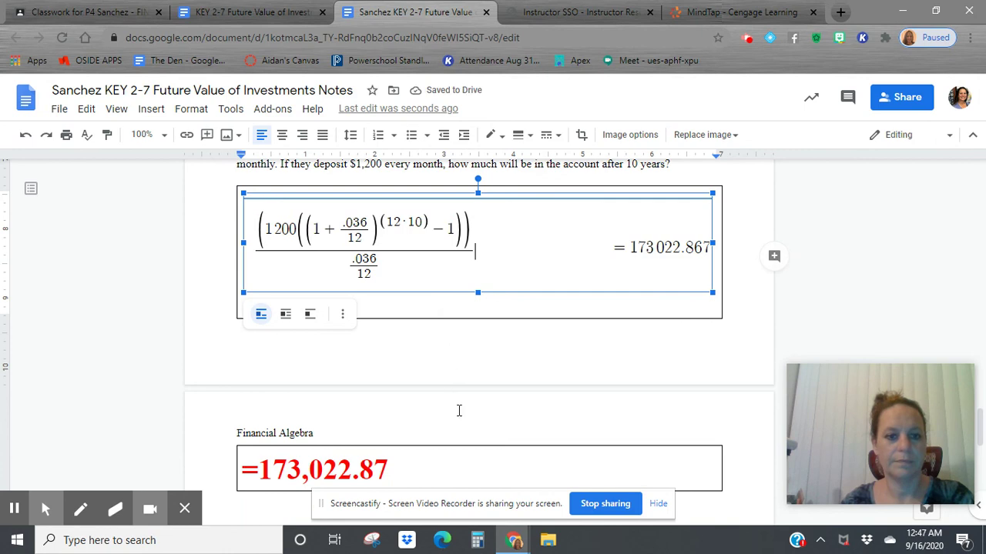
click(447, 465)
scroll(448, 458, down, 1)
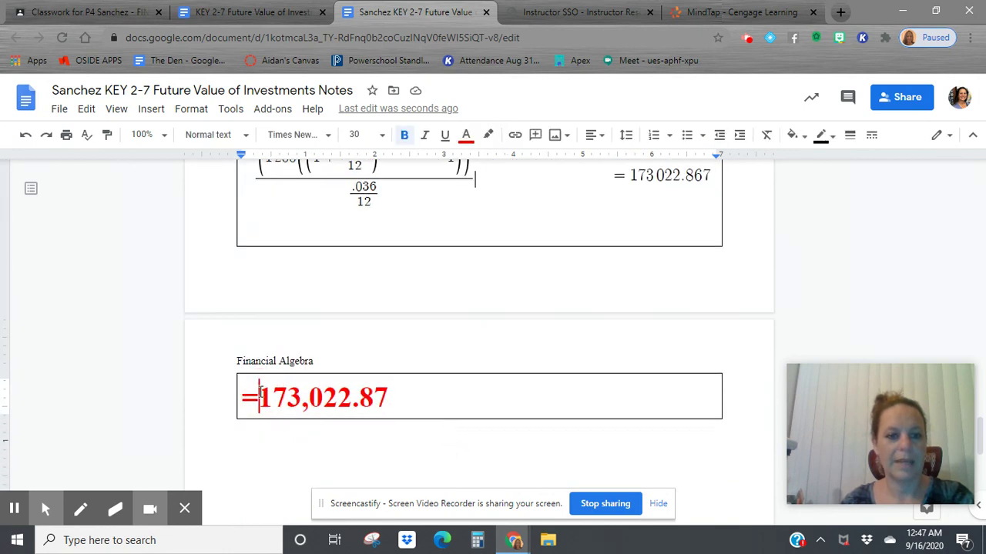
text($)
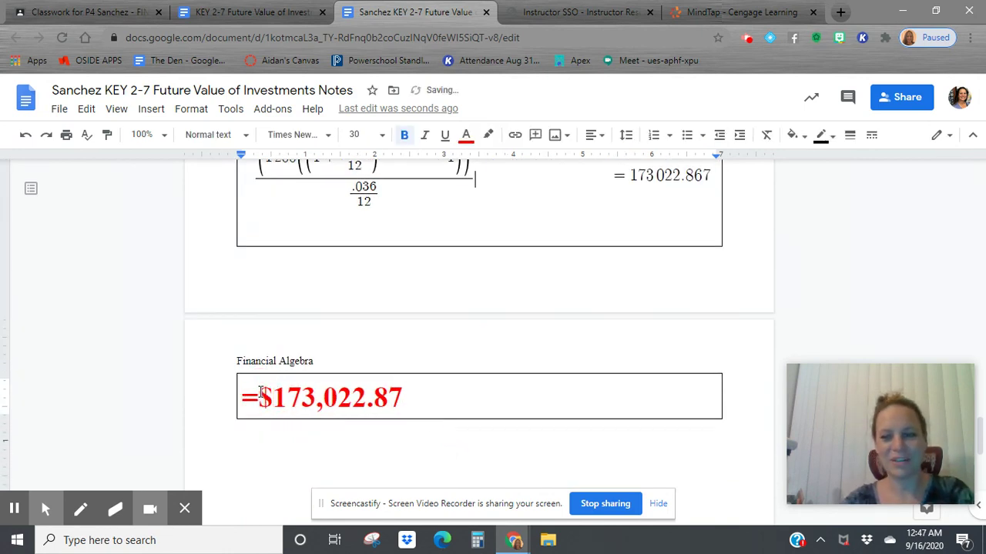
scroll(422, 431, down, 3)
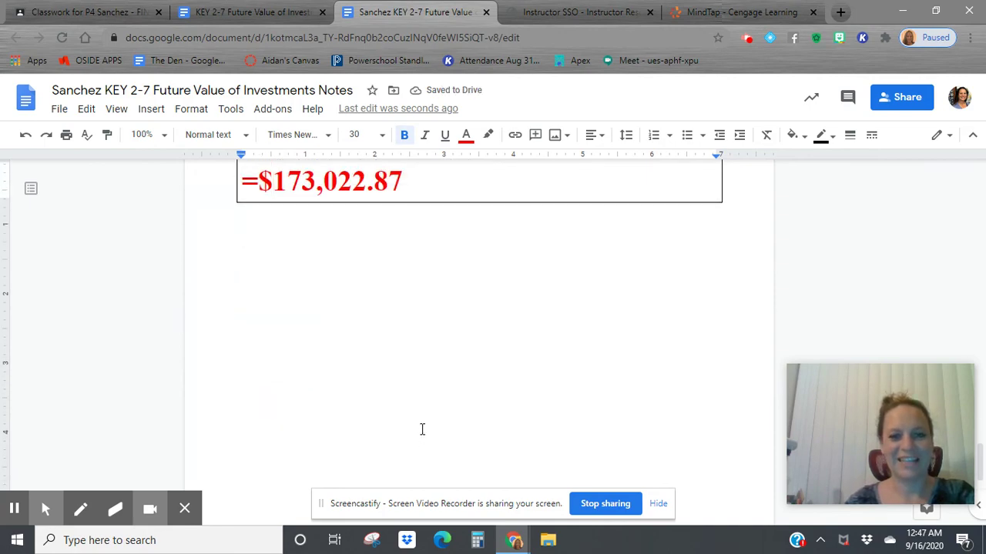